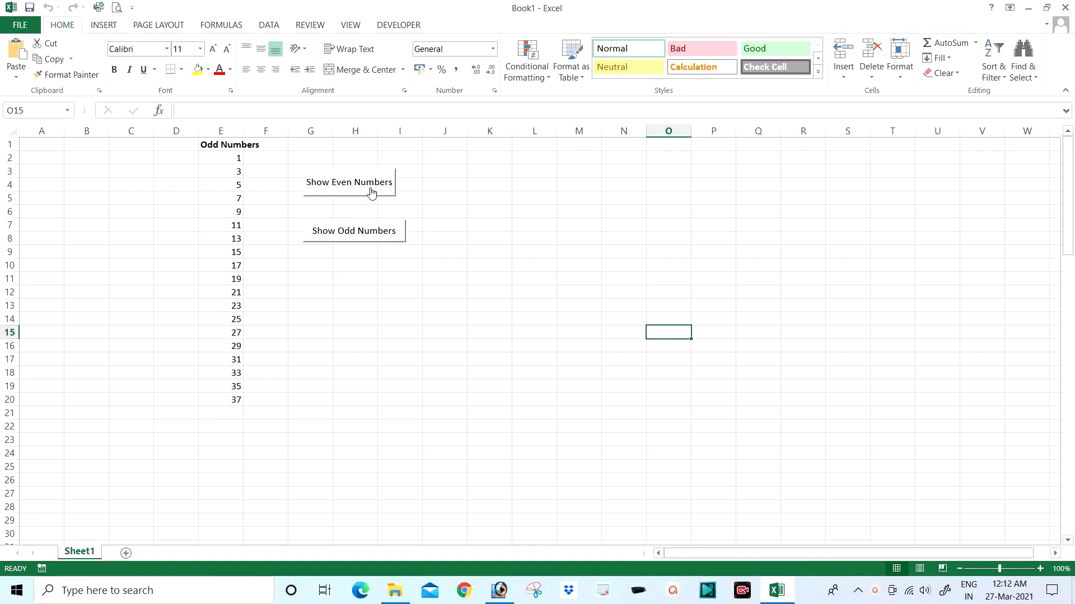
Run Show Even Numbers and Show Odd Numbers alternately, ending with even numbers 0–36 in column C.
{"action": "left_click", "coordinate": [338, 184]}
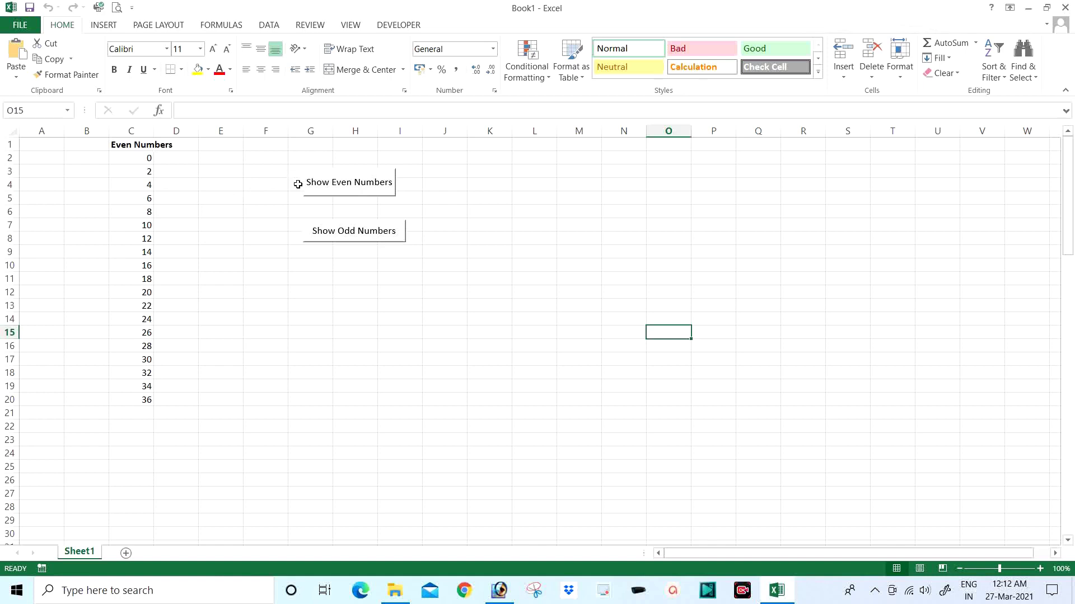
{"action": "left_click", "coordinate": [349, 236]}
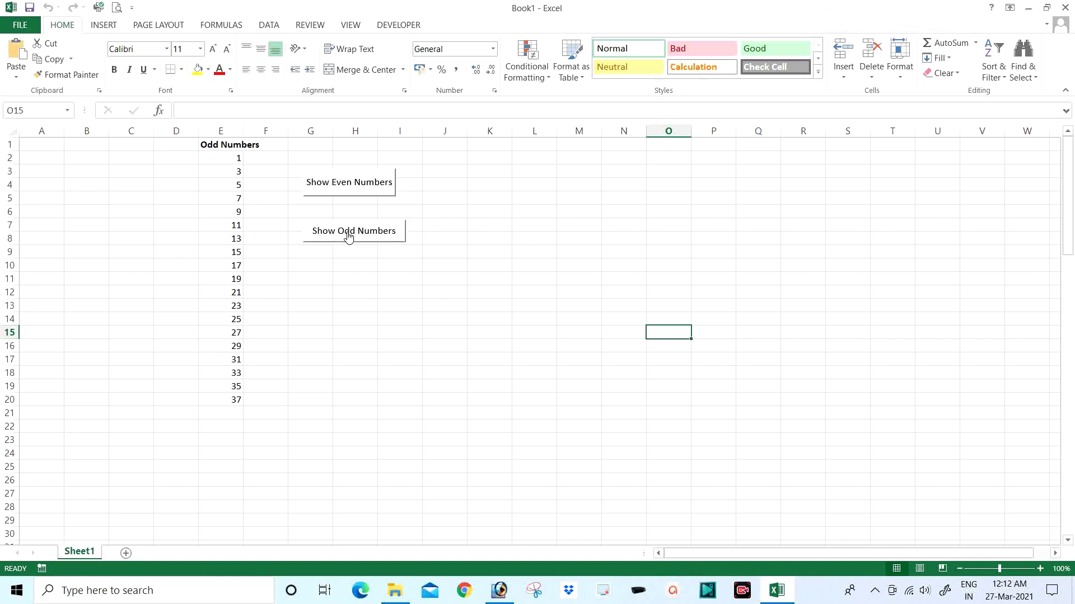
{"action": "left_click", "coordinate": [336, 187]}
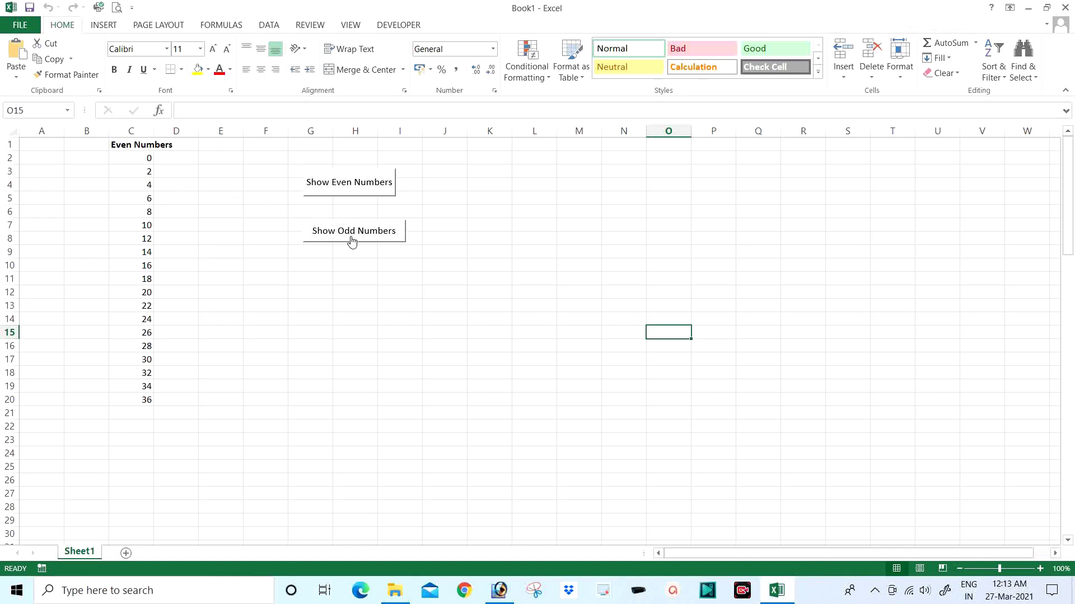
{"action": "left_click", "coordinate": [342, 235]}
{"action": "left_click", "coordinate": [339, 191]}
Close the workbook without saving and relaunch Excel via Run with a new blank workbook.
{"action": "left_click", "coordinate": [1065, 9]}
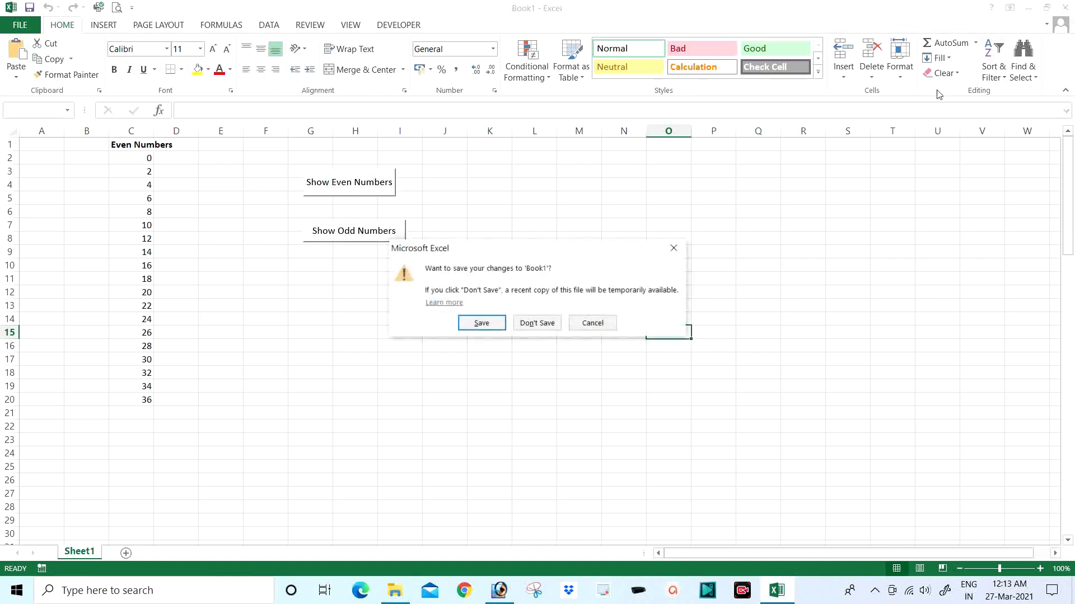
{"action": "left_click", "coordinate": [536, 324]}
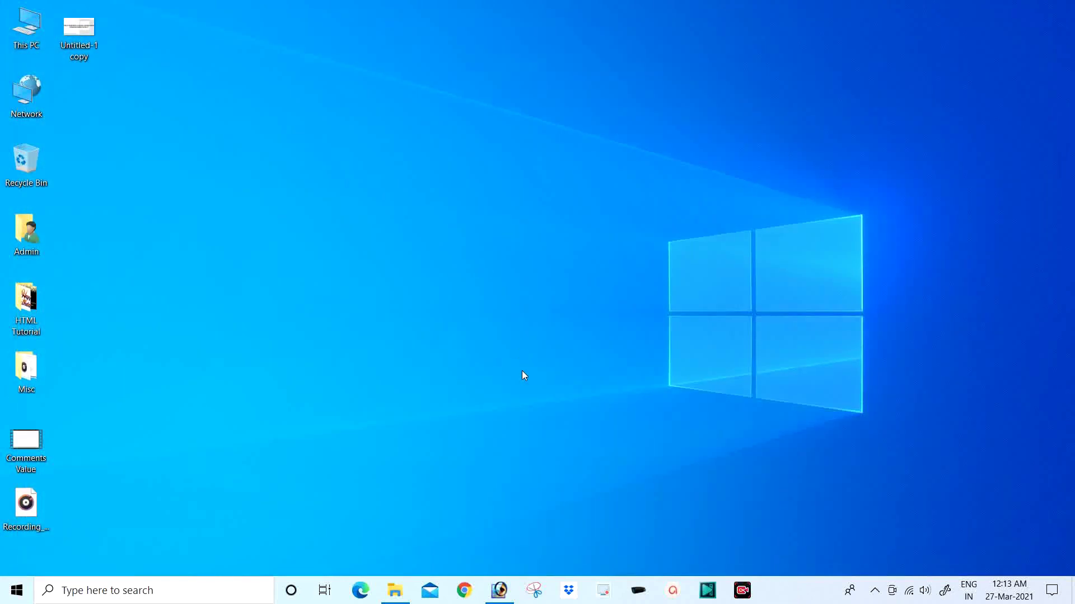
{"action": "key", "text": "super+r"}
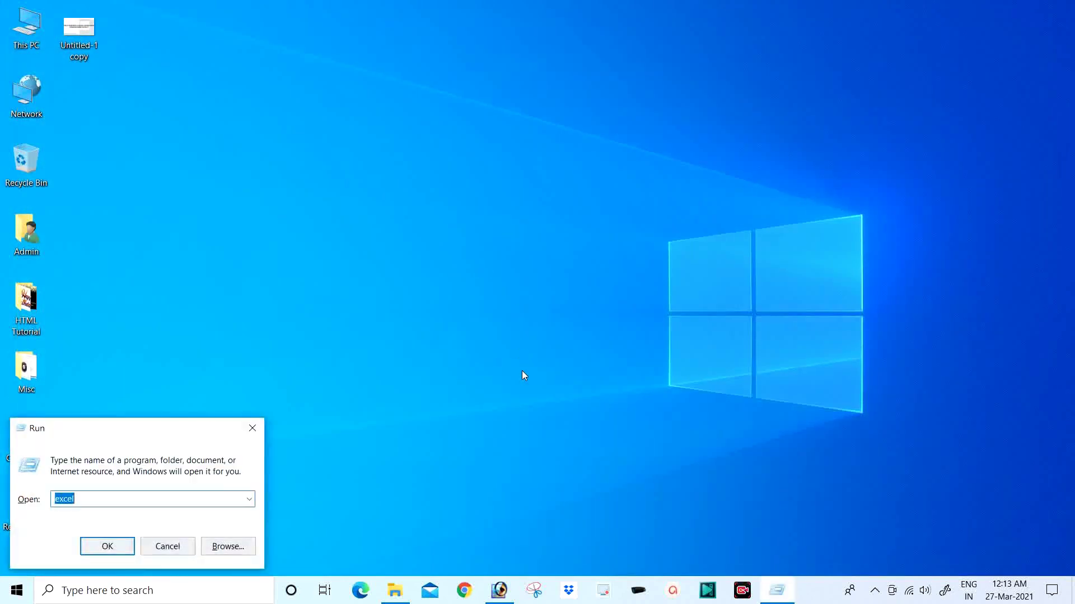
{"action": "key", "text": "Return"}
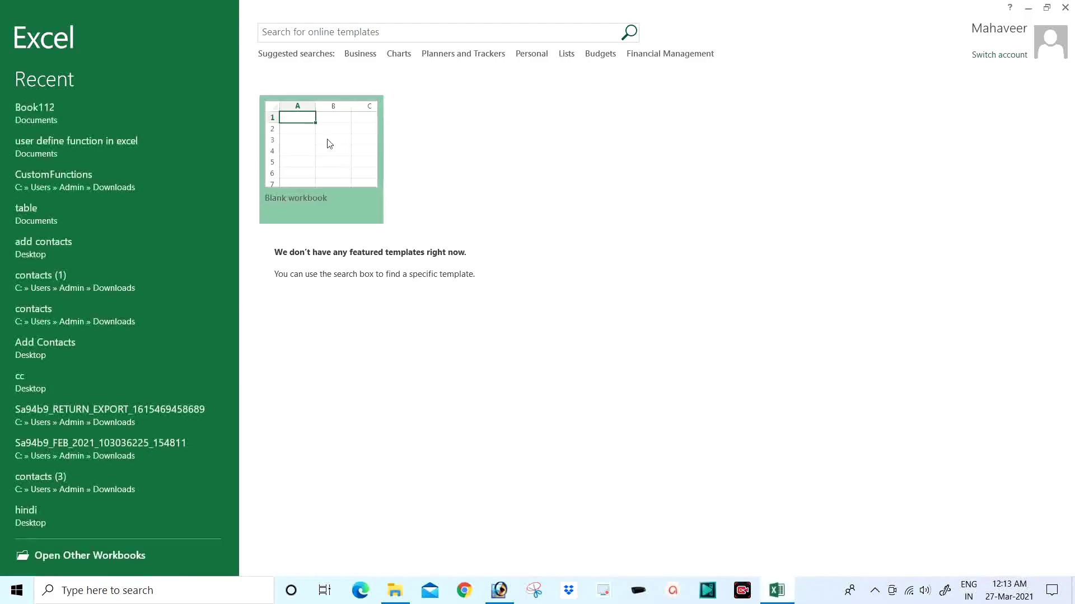
{"action": "left_click", "coordinate": [329, 144]}
Show the Developer tab, confirming it is ticked under Options > Customize Ribbon.
{"action": "left_click", "coordinate": [328, 144]}
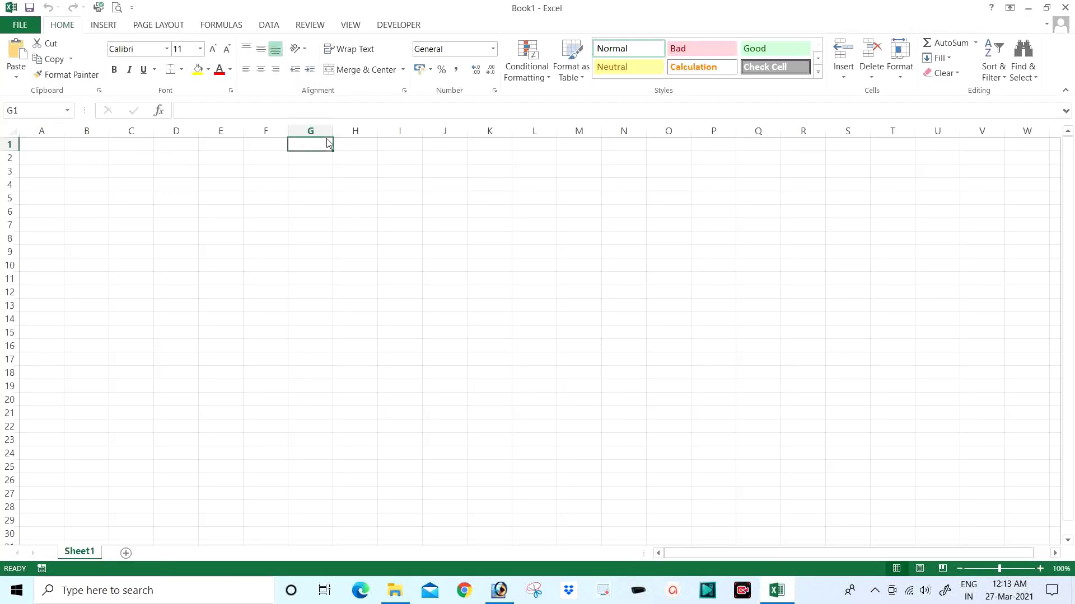
{"action": "left_click", "coordinate": [123, 159]}
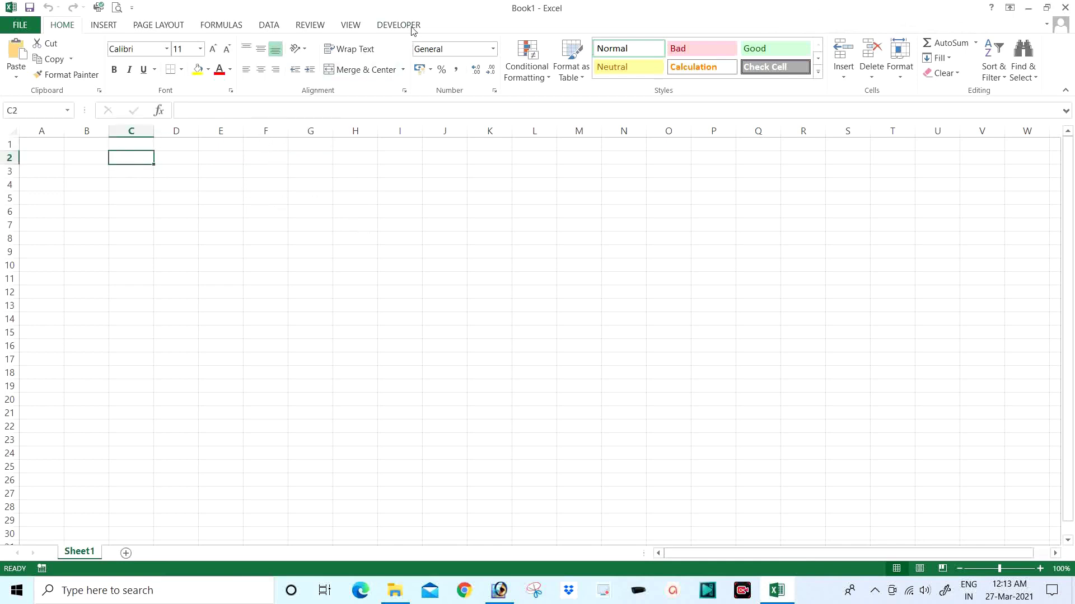
{"action": "left_click", "coordinate": [390, 27]}
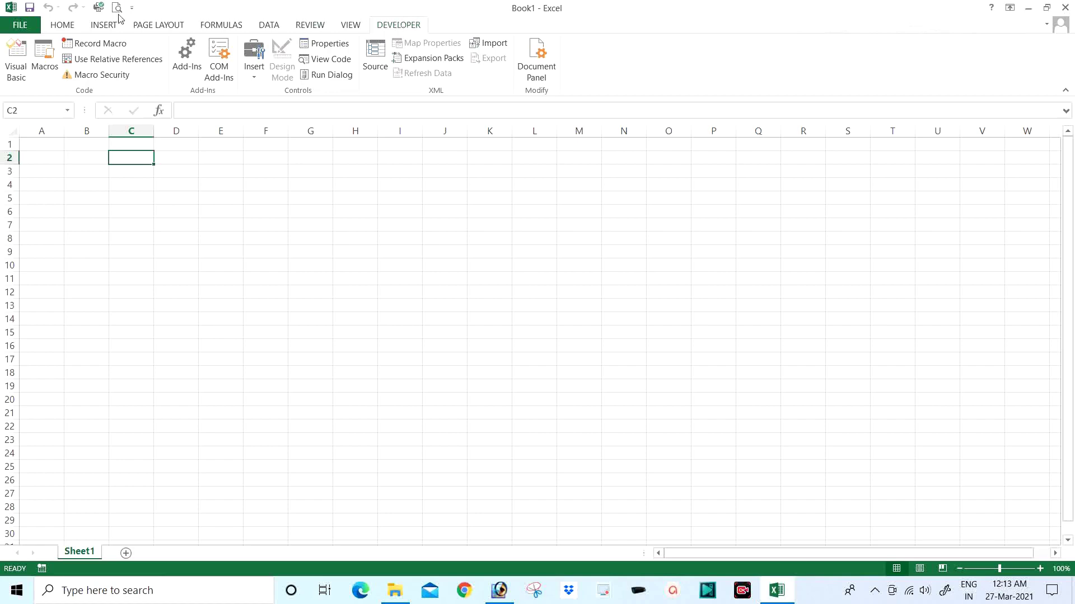
{"action": "left_click", "coordinate": [15, 27]}
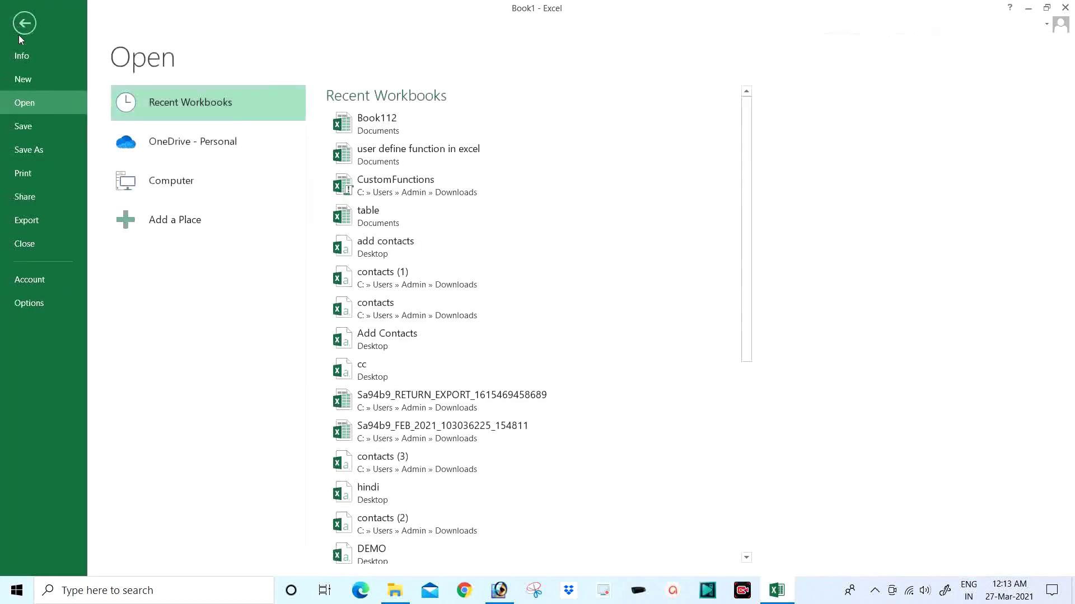
{"action": "left_click", "coordinate": [27, 305]}
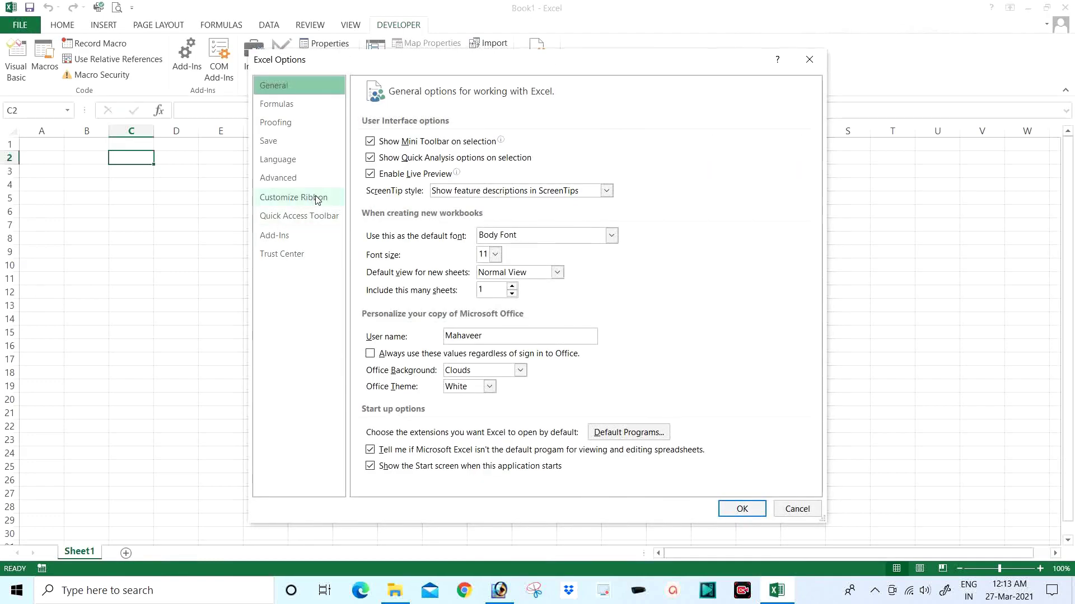
{"action": "left_click", "coordinate": [286, 199]}
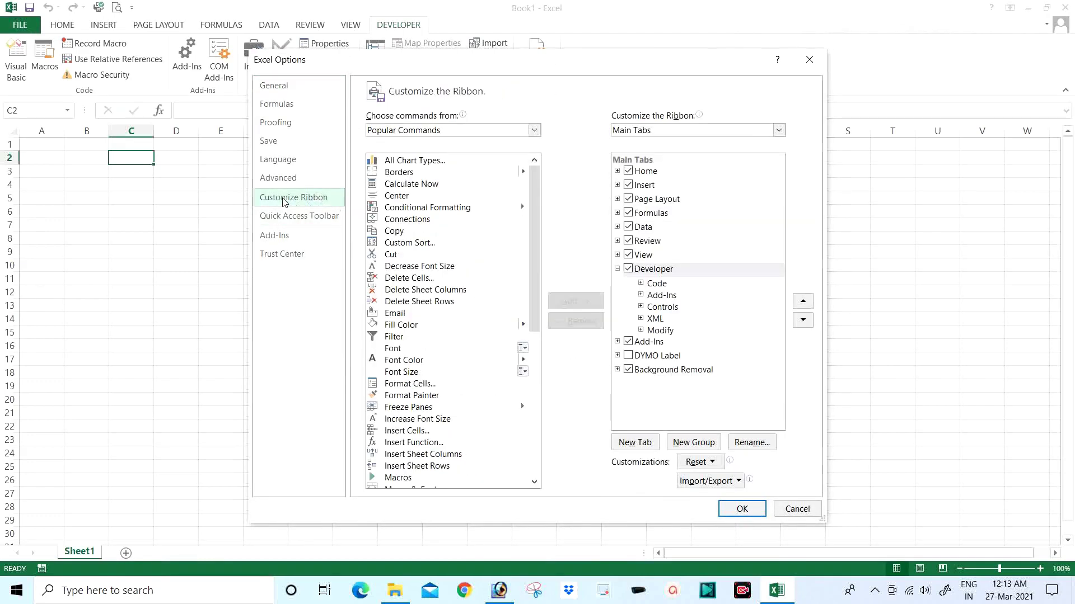
{"action": "left_click", "coordinate": [629, 270]}
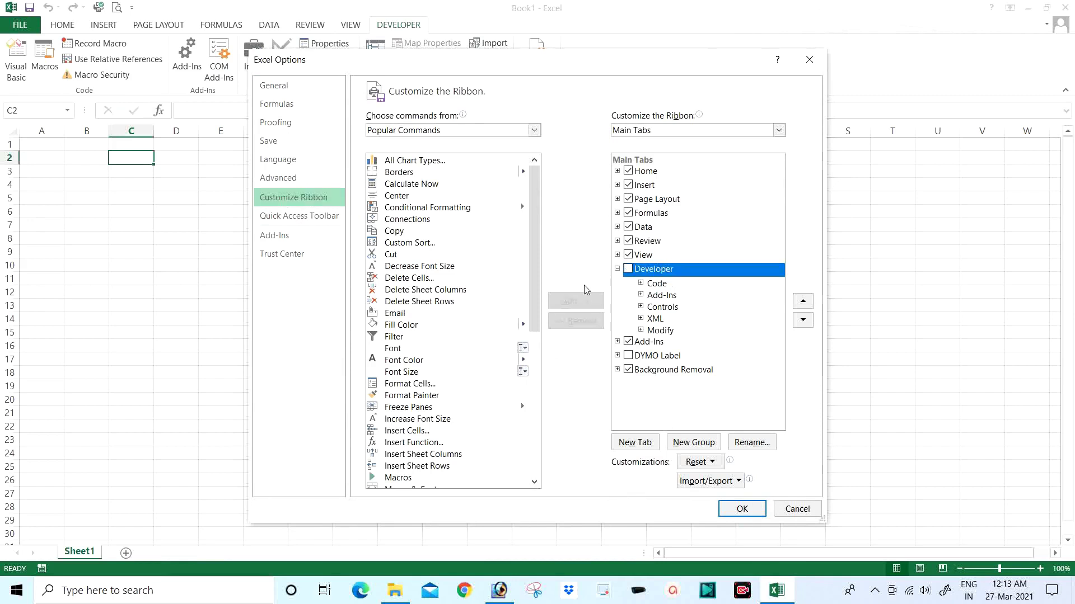
{"action": "left_click", "coordinate": [628, 270]}
{"action": "left_click", "coordinate": [797, 509]}
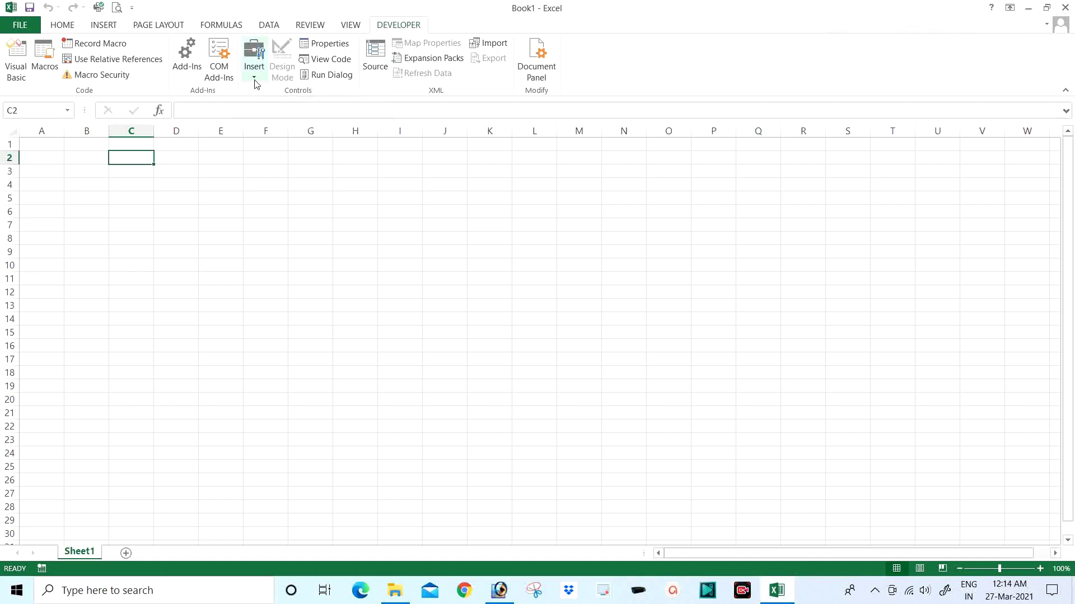
Draw a Form Controls button across F4:G5 and create a new Button1_Click macro for it.
{"action": "left_click", "coordinate": [254, 81]}
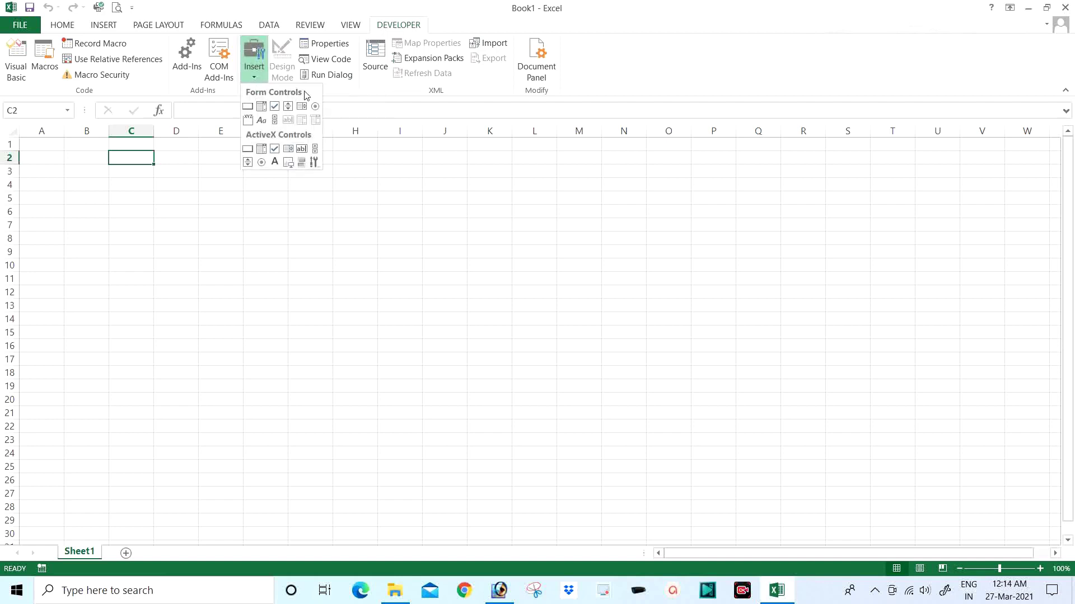
{"action": "left_click", "coordinate": [247, 107]}
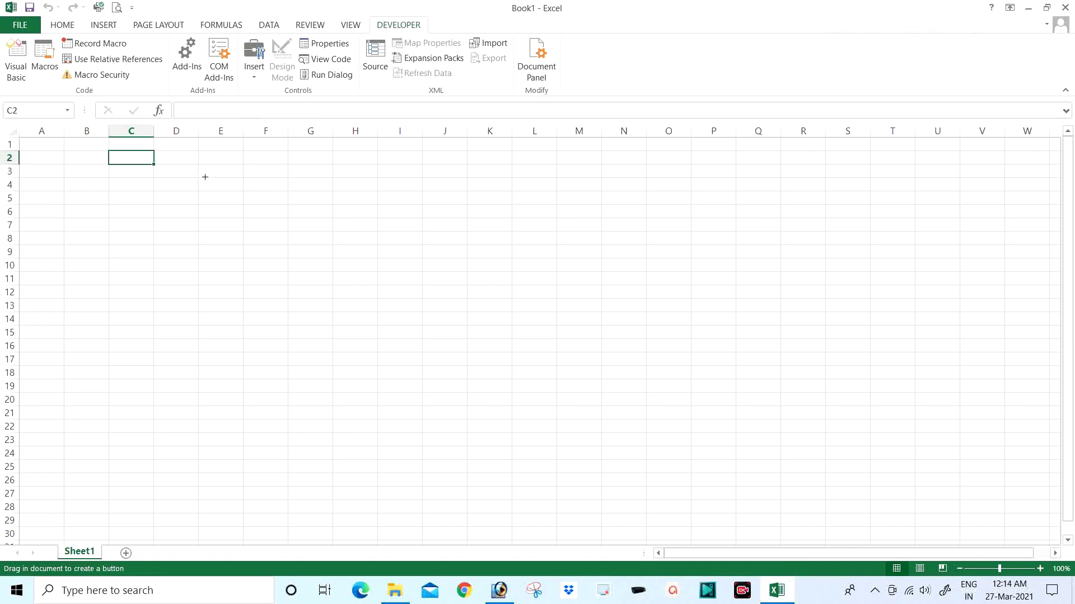
{"action": "left_click_drag", "start_coordinate": [244, 178], "coordinate": [333, 201]}
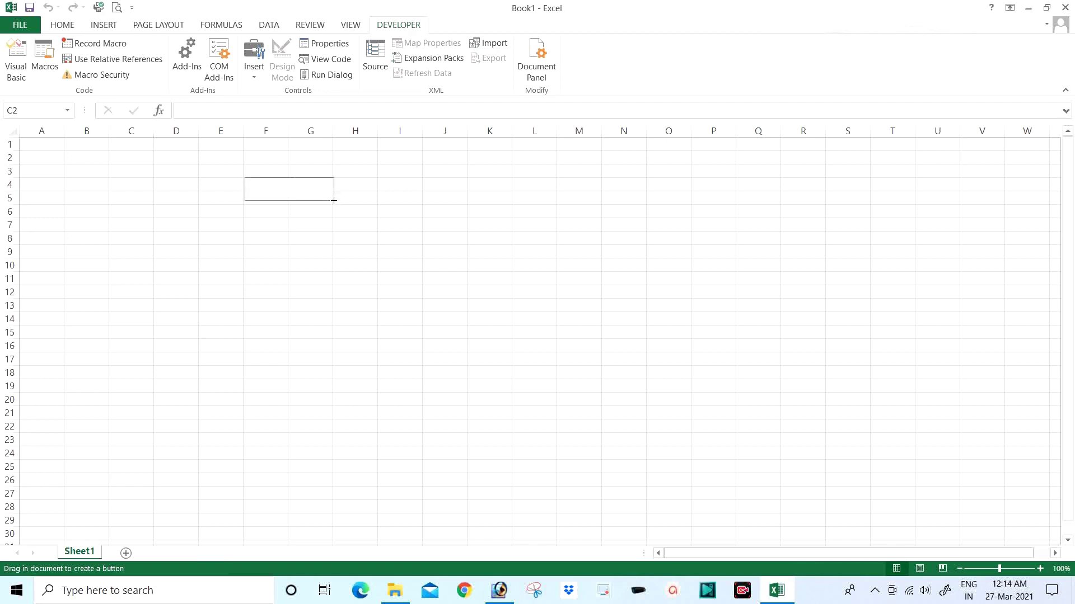
{"action": "left_click_drag", "start_coordinate": [333, 201], "coordinate": [332, 201]}
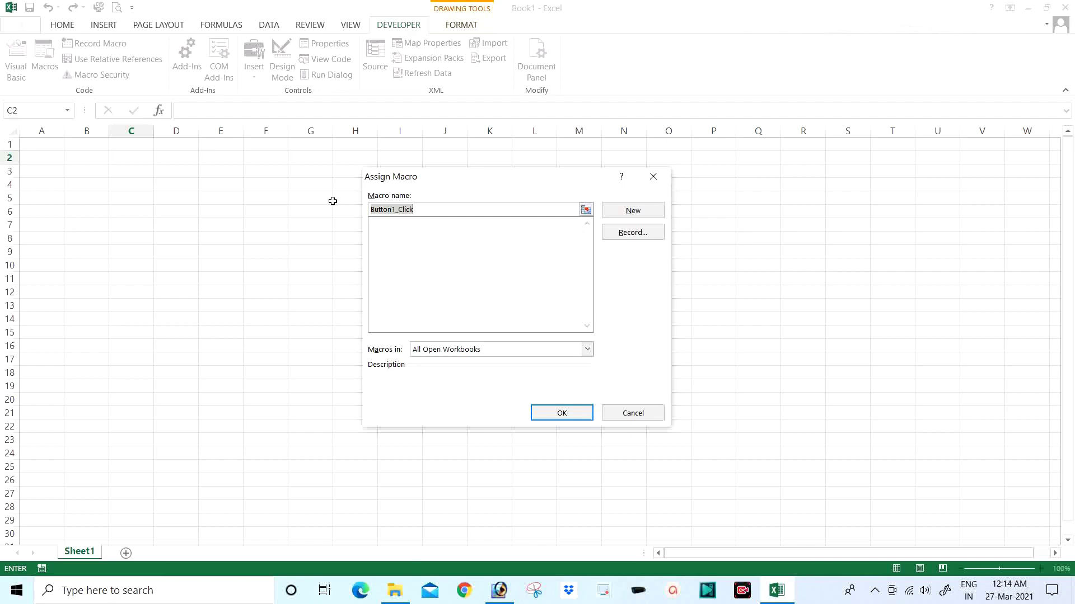
{"action": "left_click", "coordinate": [632, 211]}
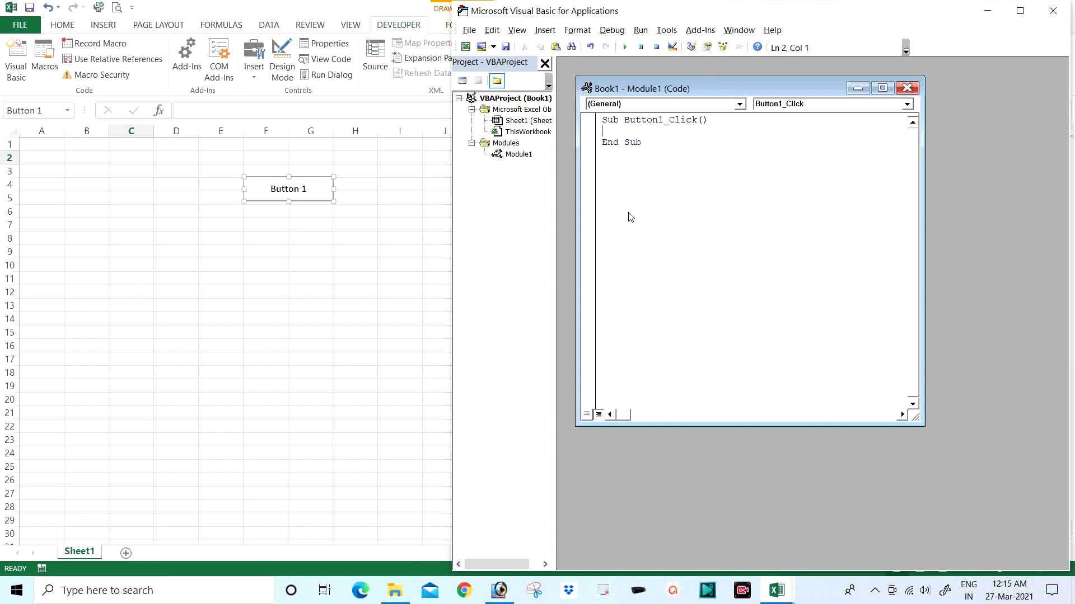
Type 'Dim a As Integer' and 'Dim b As Integer' at the top of Button1_Click.
{"action": "type", "text": "d"}
{"action": "type", "text": "im"}
{"action": "type", "text": "a "}
{"action": "type", "text": "as"}
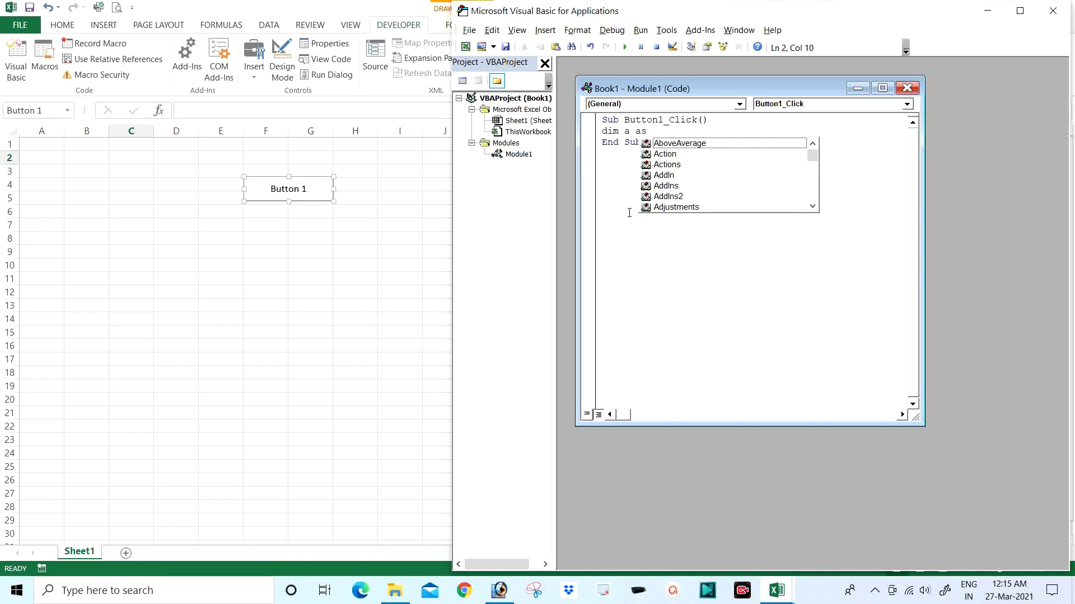
{"action": "type", "text": " int"}
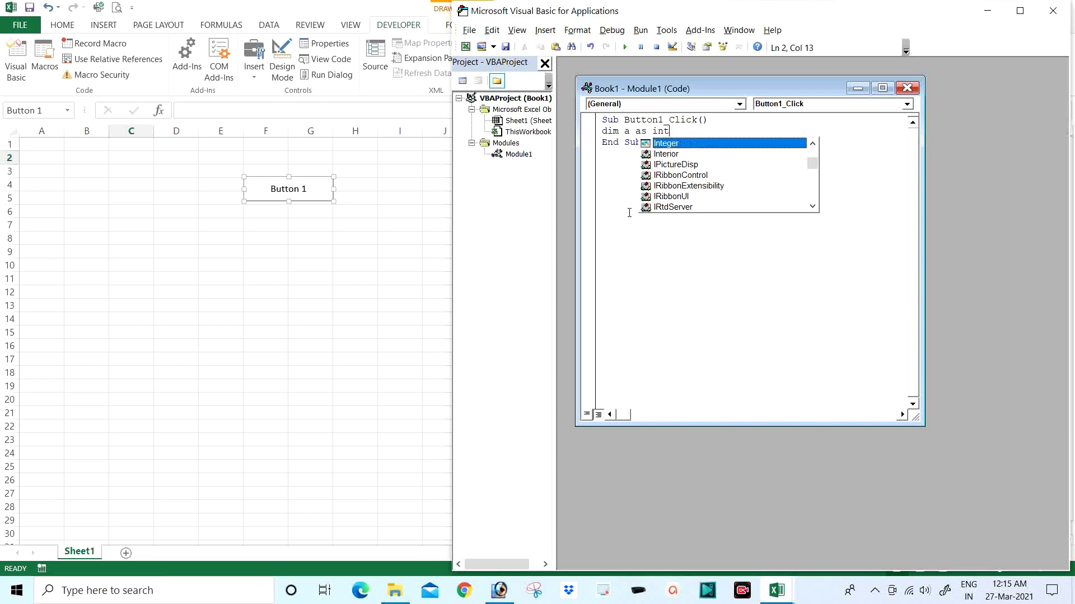
{"action": "key", "text": "Tab"}
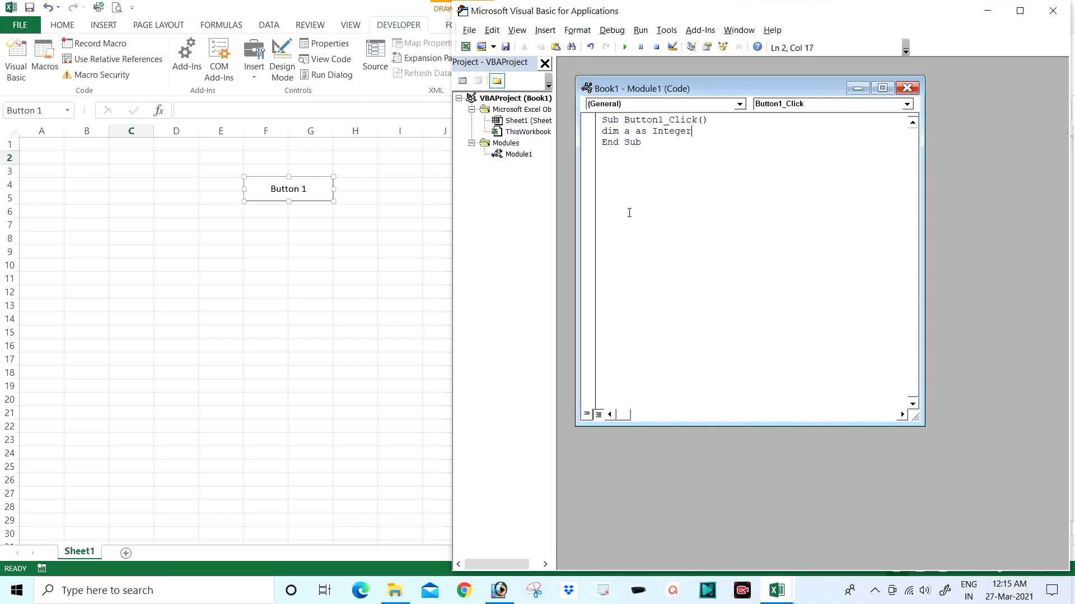
{"action": "key", "text": "Return"}
{"action": "key", "text": "Return"}
{"action": "key", "text": "Up"}
{"action": "type", "text": "di"}
{"action": "type", "text": "m b"}
{"action": "type", "text": "as int"}
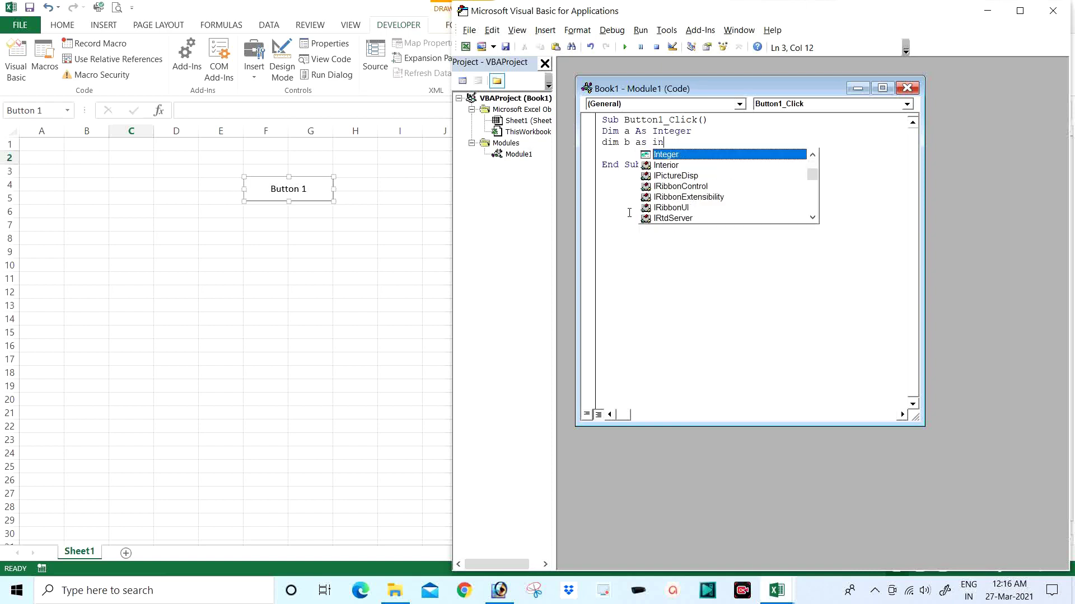
{"action": "key", "text": "Tab"}
{"action": "key", "text": "Return"}
{"action": "key", "text": "Return"}
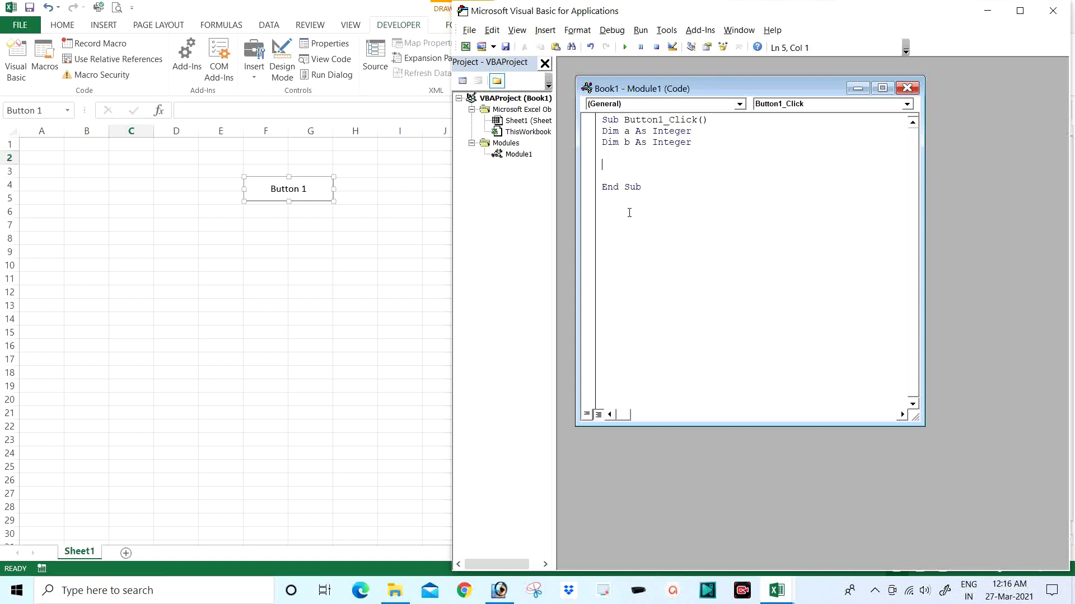
Write b = 0 followed by the loop header For a = 1 To 20.
{"action": "type", "text": "b"}
{"action": "type", "text": "=0"}
{"action": "key", "text": "Return"}
{"action": "key", "text": "Return"}
{"action": "type", "text": "for "}
{"action": "type", "text": "a"}
{"action": "type", "text": "="}
{"action": "type", "text": "1 "}
{"action": "type", "text": "to"}
{"action": "type", "text": "20"}
{"action": "key", "text": "Return"}
{"action": "key", "text": "Return"}
{"action": "key", "text": "Up"}
Inside the loop, add the line Cells(a, 3).Value = b.
{"action": "type", "text": "ce"}
{"action": "type", "text": "ll"}
{"action": "type", "text": "s"}
{"action": "type", "text": "("}
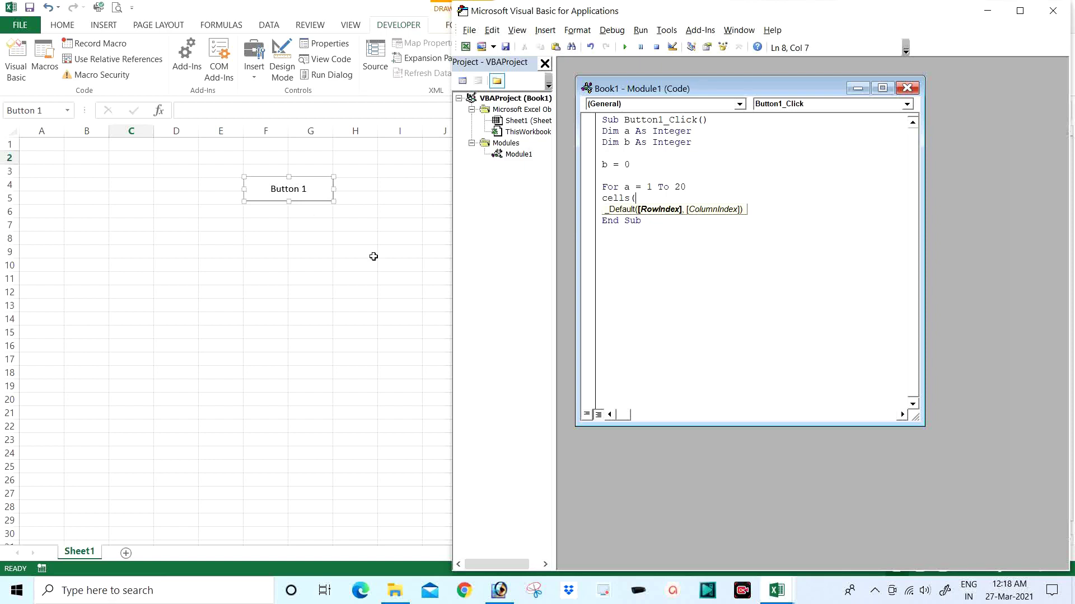
{"action": "type", "text": "a"}
{"action": "type", "text": ","}
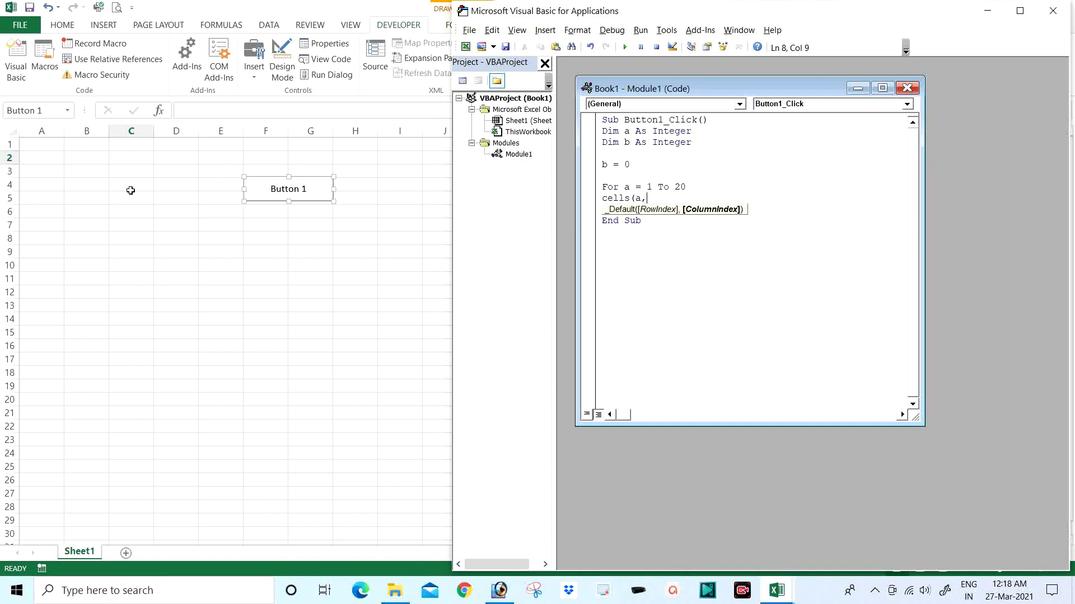
{"action": "type", "text": "3"}
{"action": "type", "text": ")."}
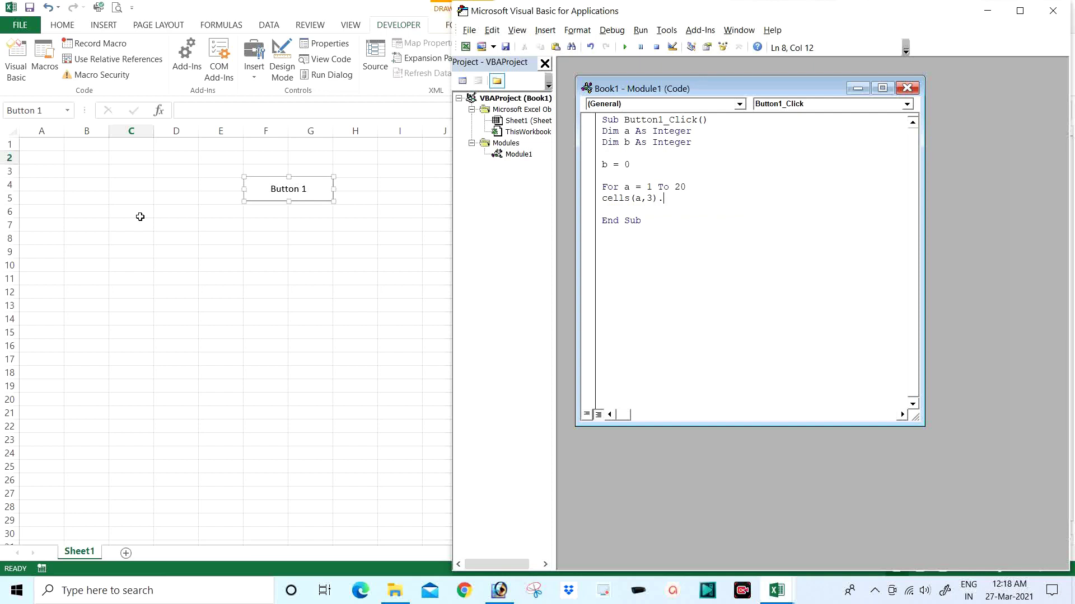
{"action": "type", "text": "v"}
{"action": "type", "text": "a"}
{"action": "type", "text": "lue"}
{"action": "type", "text": "="}
{"action": "type", "text": "b"}
{"action": "key", "text": "Return"}
Close the loop with Next a and run the macro to test it.
{"action": "type", "text": "nex"}
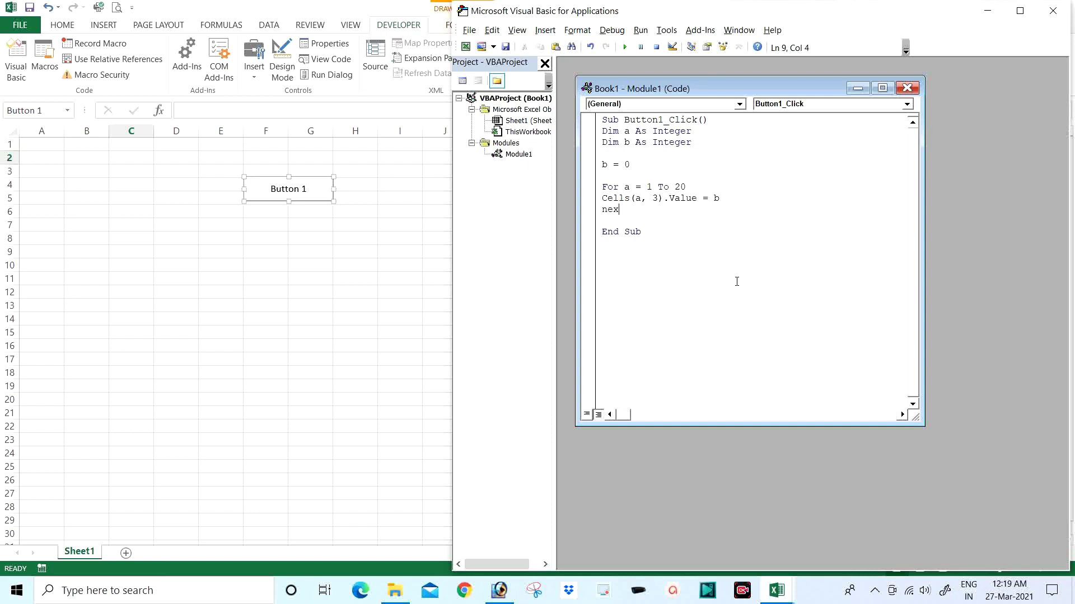
{"action": "type", "text": "t "}
{"action": "type", "text": "a"}
{"action": "key", "text": "Return"}
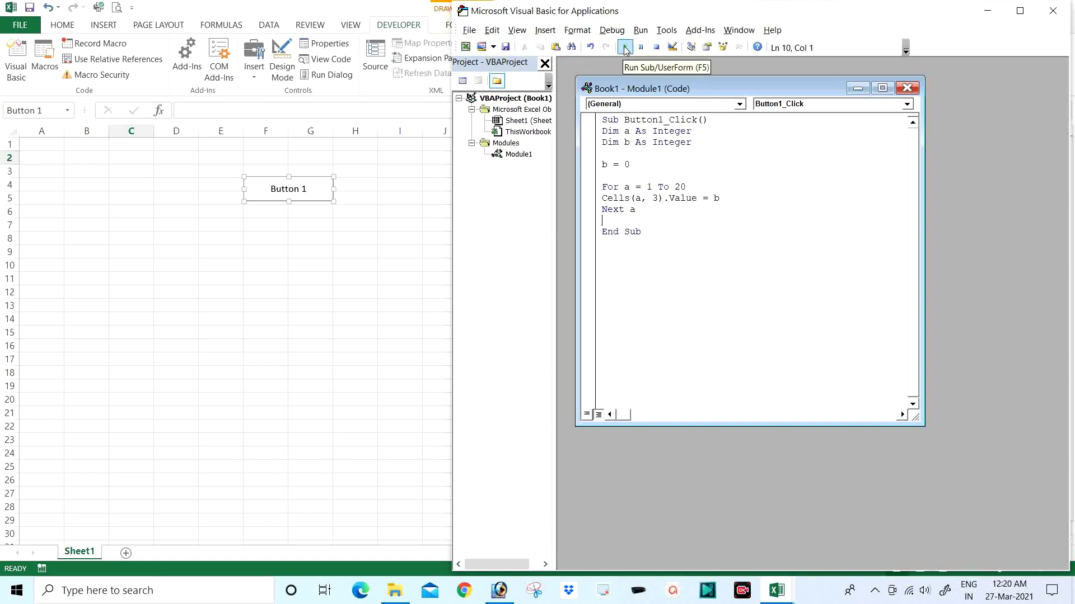
{"action": "left_click", "coordinate": [625, 47]}
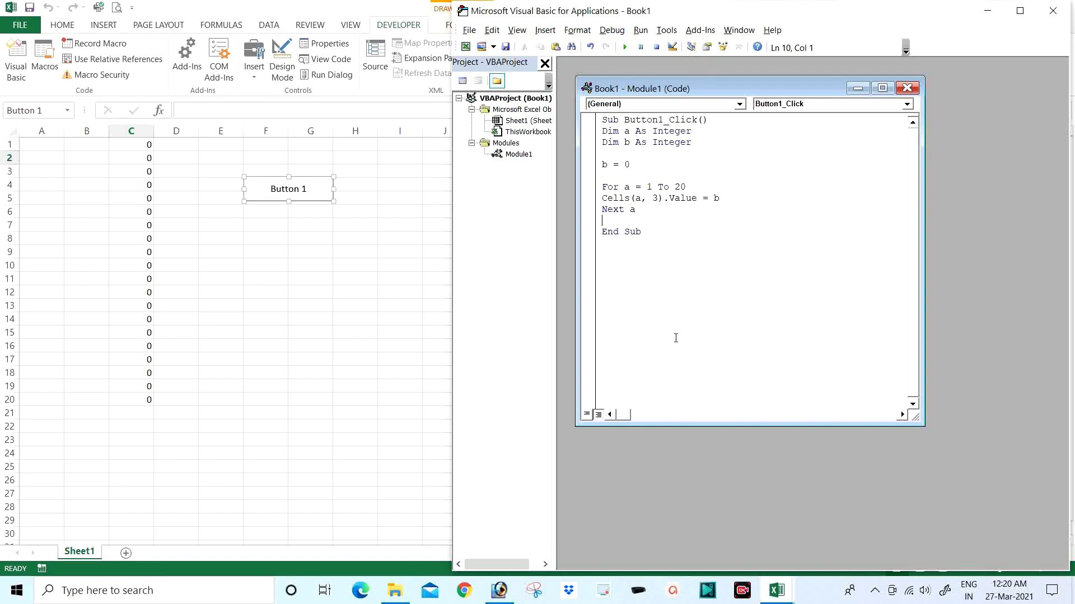
Insert b = b + 2 above Next a so b grows by 2 each pass.
{"action": "double_click", "coordinate": [626, 165]}
{"action": "left_click", "coordinate": [643, 211]}
{"action": "key", "text": "Return"}
{"action": "key", "text": "Up"}
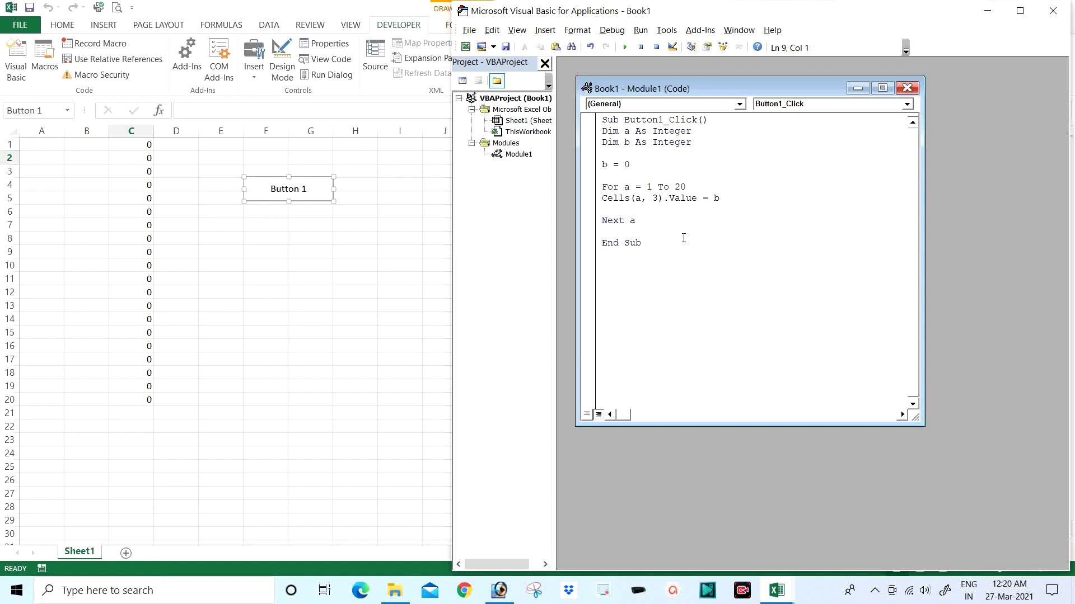
{"action": "type", "text": "b"}
{"action": "type", "text": "="}
{"action": "type", "text": "b+"}
{"action": "type", "text": "2"}
{"action": "key", "text": "Return"}
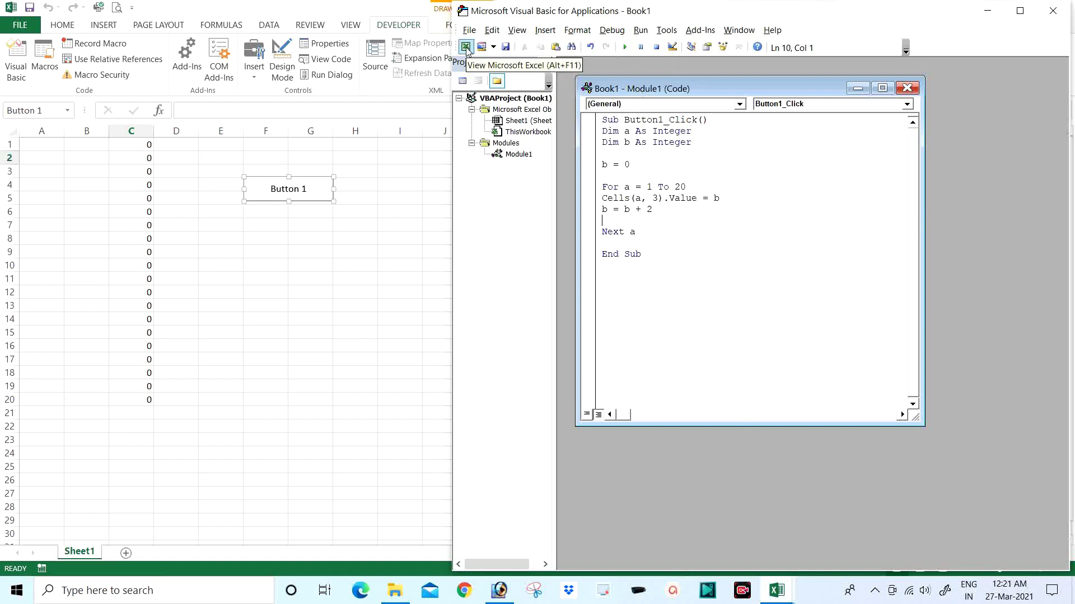
{"action": "left_click", "coordinate": [466, 47]}
Run Button 1 to fill C1:C20 with 0–38, then review the b = 0 and Cells(a, 3) code.
{"action": "left_click", "coordinate": [430, 194]}
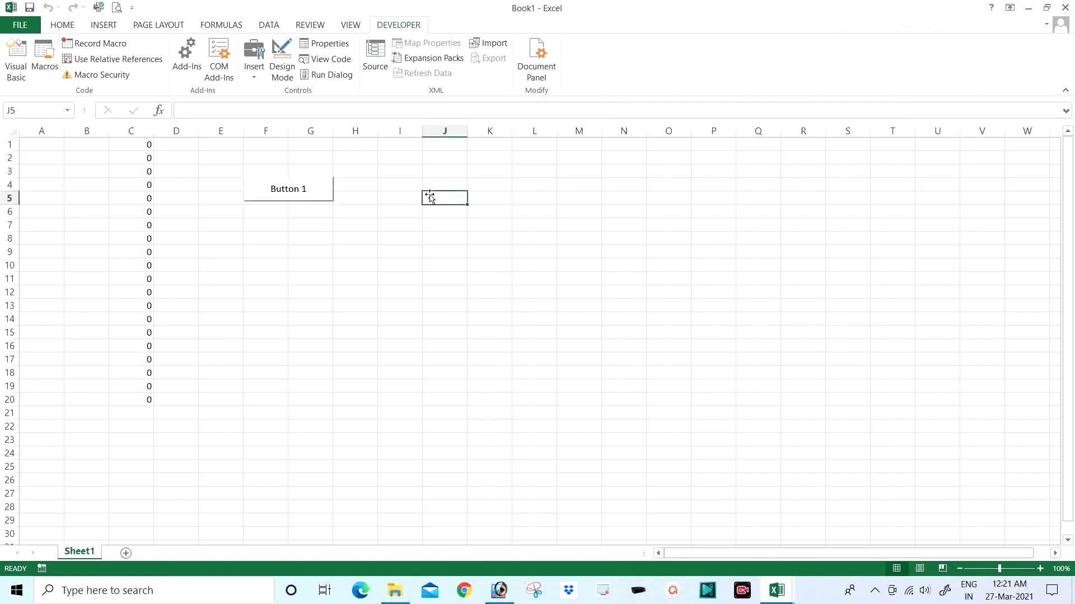
{"action": "left_click", "coordinate": [279, 196]}
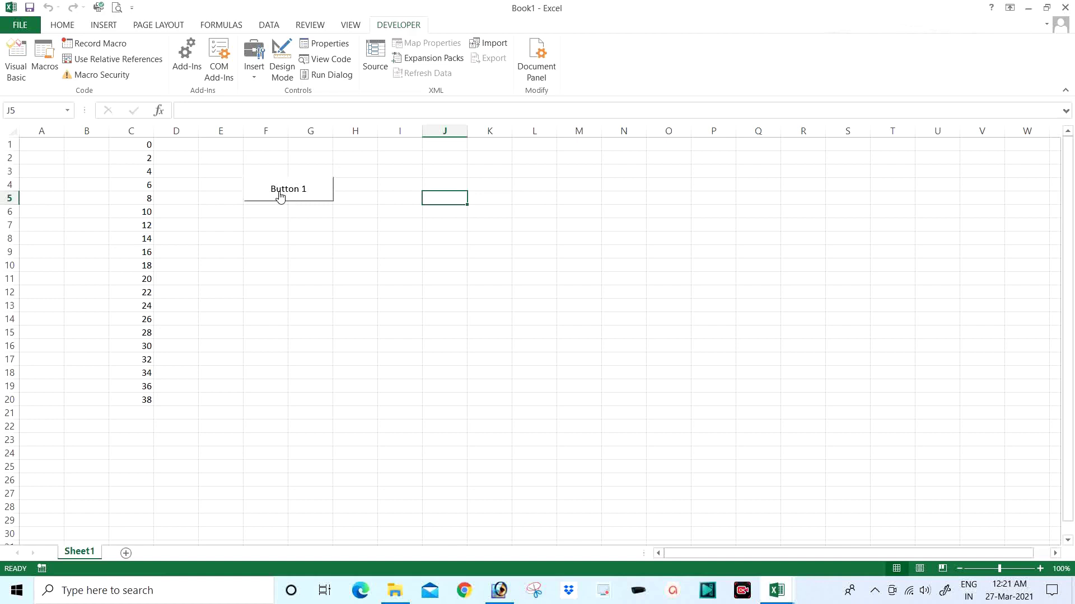
{"action": "left_click", "coordinate": [15, 68]}
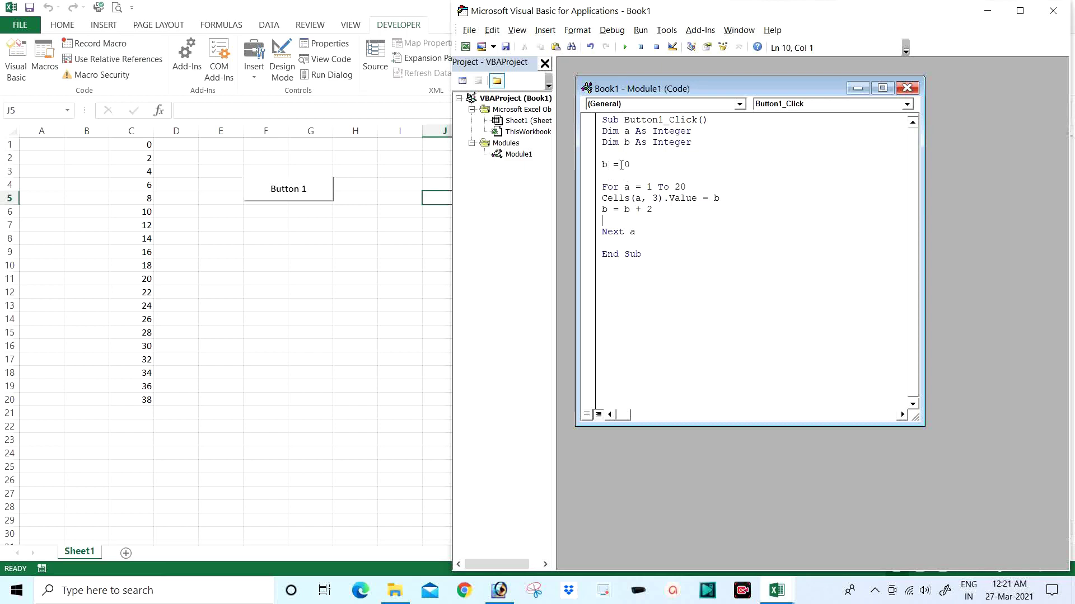
{"action": "left_click_drag", "start_coordinate": [602, 165], "coordinate": [685, 187]}
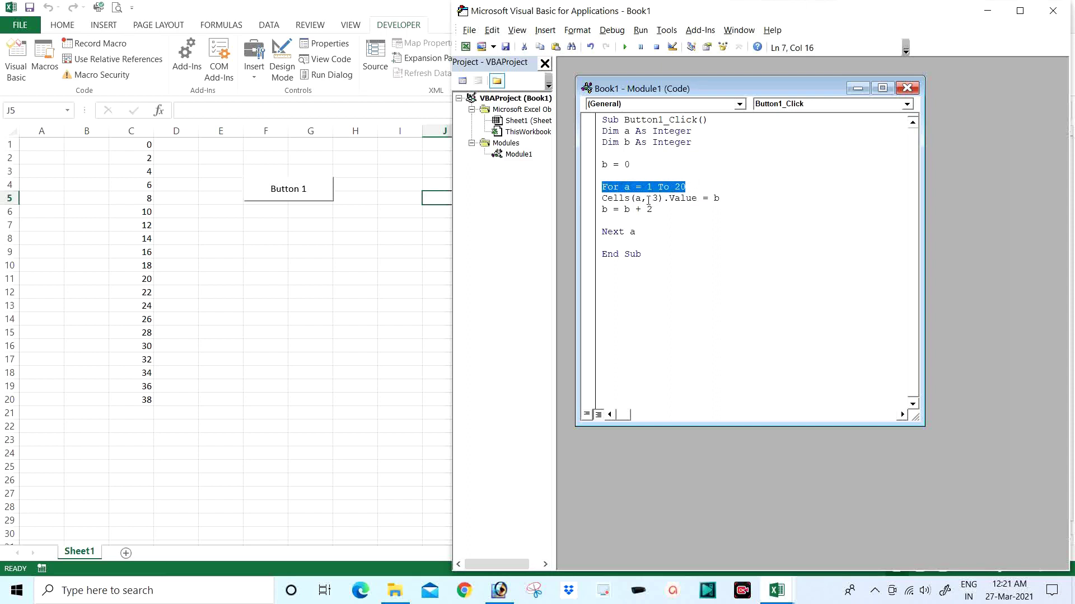
{"action": "left_click", "coordinate": [615, 205]}
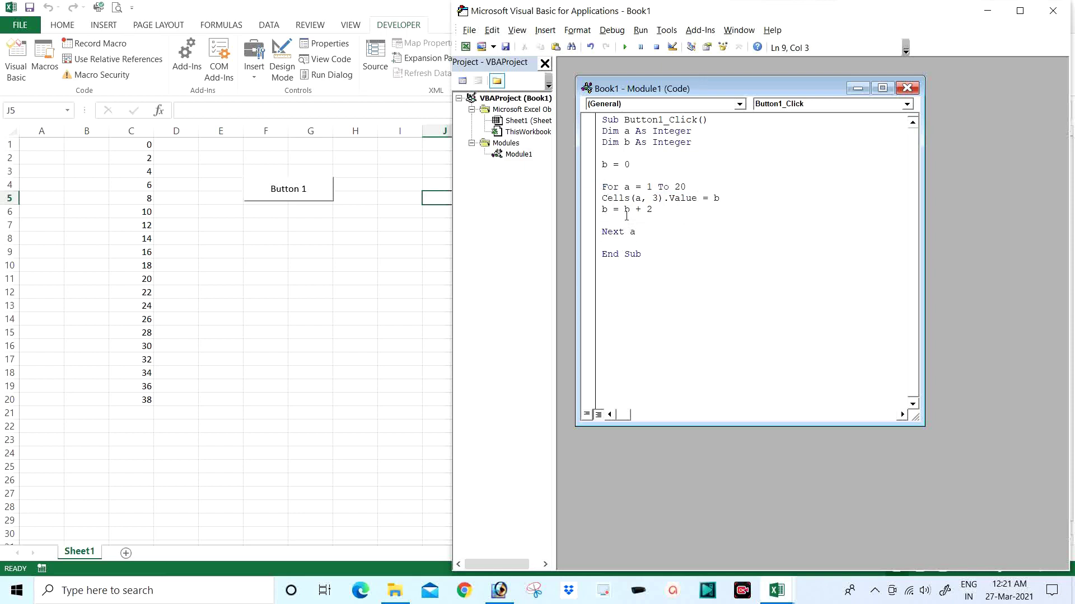
{"action": "left_click", "coordinate": [603, 199]}
{"action": "left_click_drag", "start_coordinate": [603, 198], "coordinate": [718, 197]}
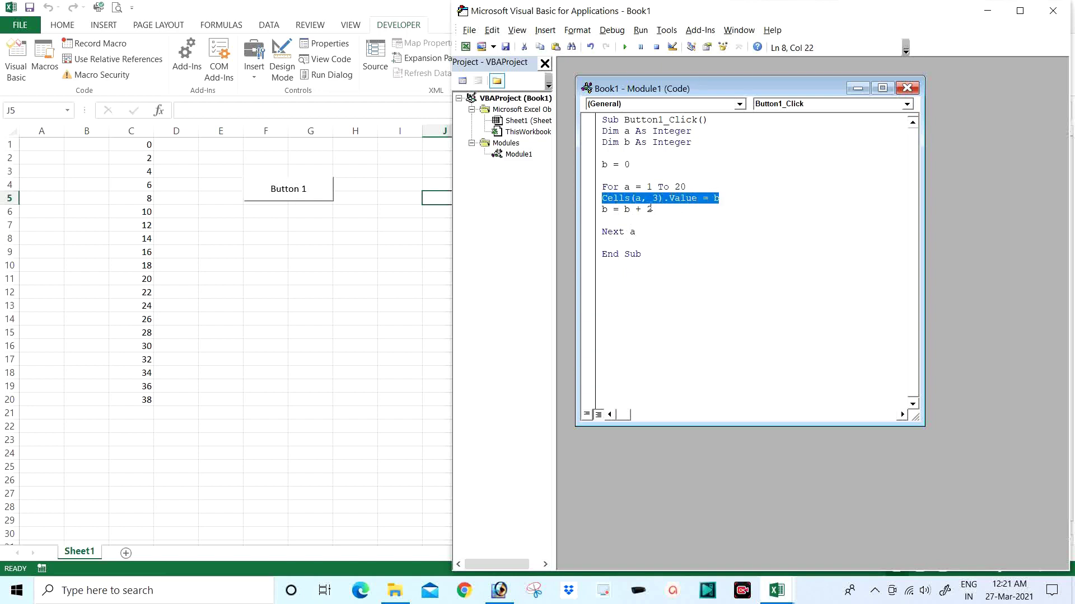
{"action": "left_click", "coordinate": [641, 201]}
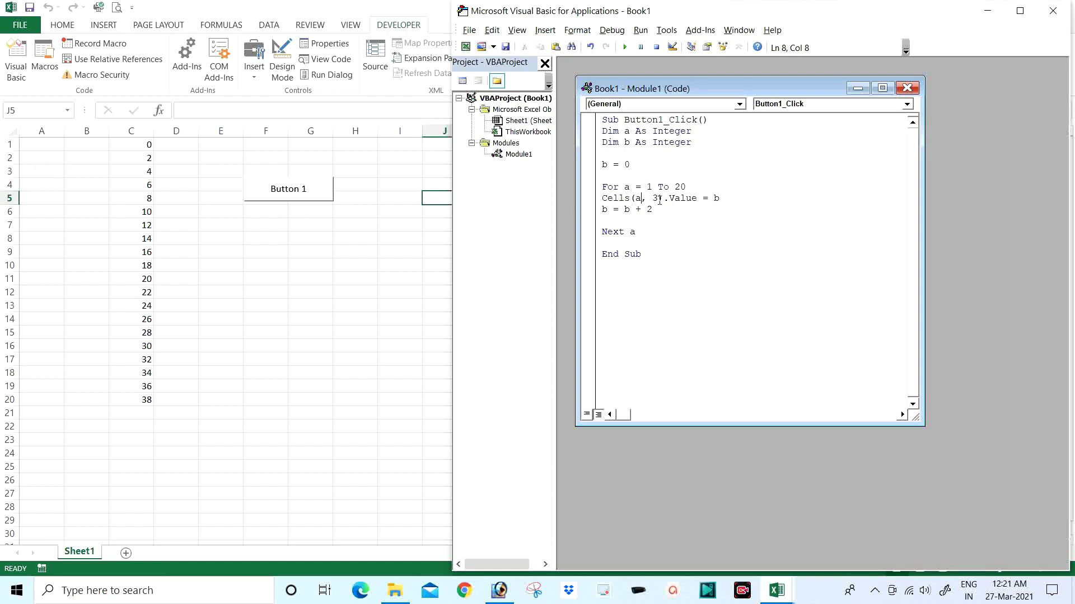
{"action": "double_click", "coordinate": [655, 199]}
Select columns A, B and C to confirm C is column 3, then return to the code.
{"action": "left_click", "coordinate": [50, 130]}
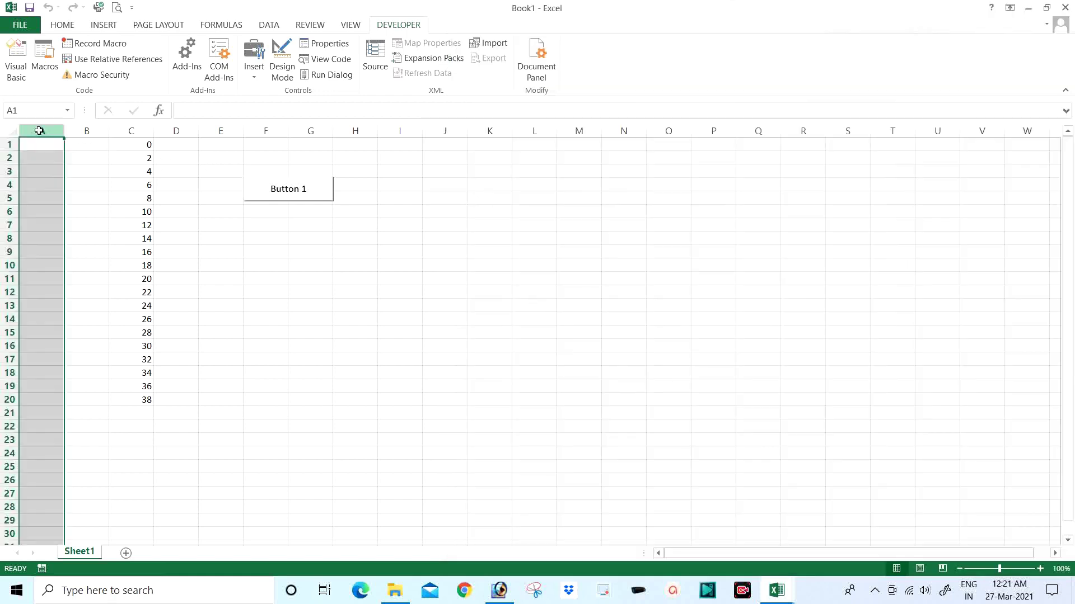
{"action": "left_click", "coordinate": [85, 130]}
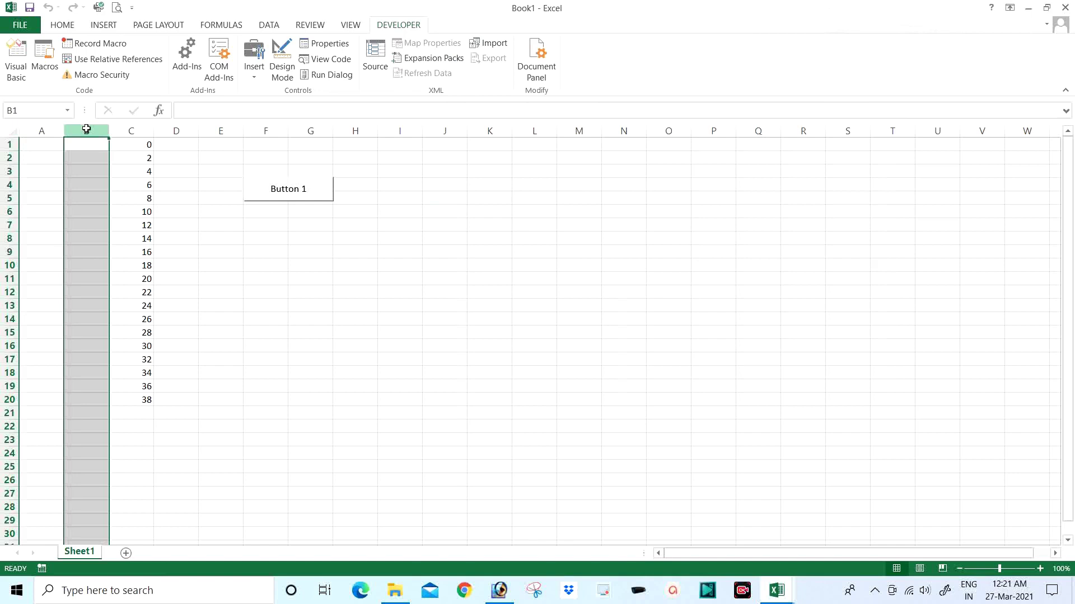
{"action": "left_click", "coordinate": [131, 130]}
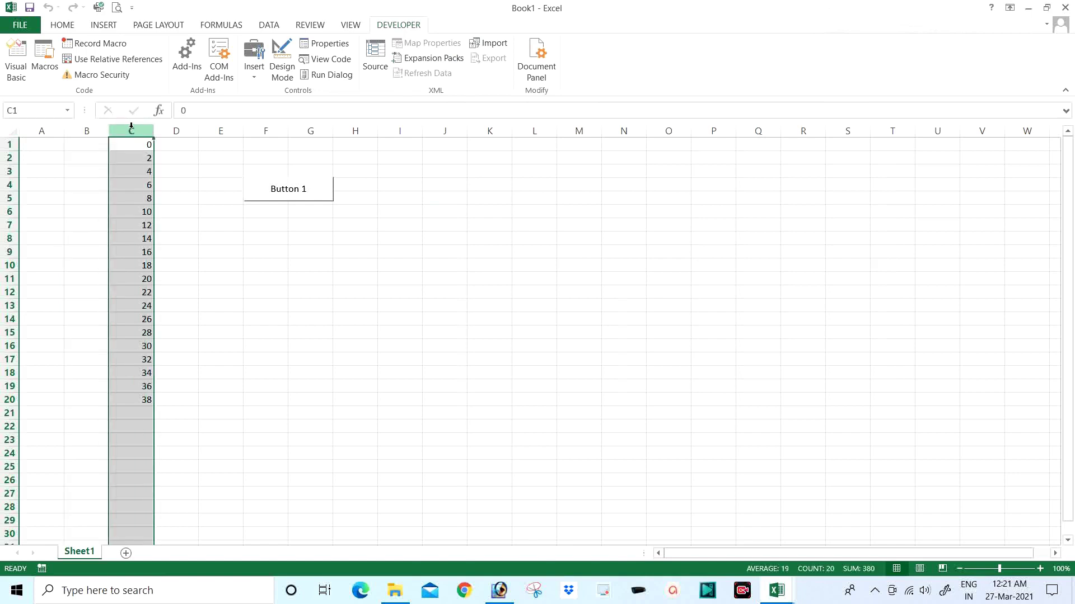
{"action": "left_click", "coordinate": [16, 59]}
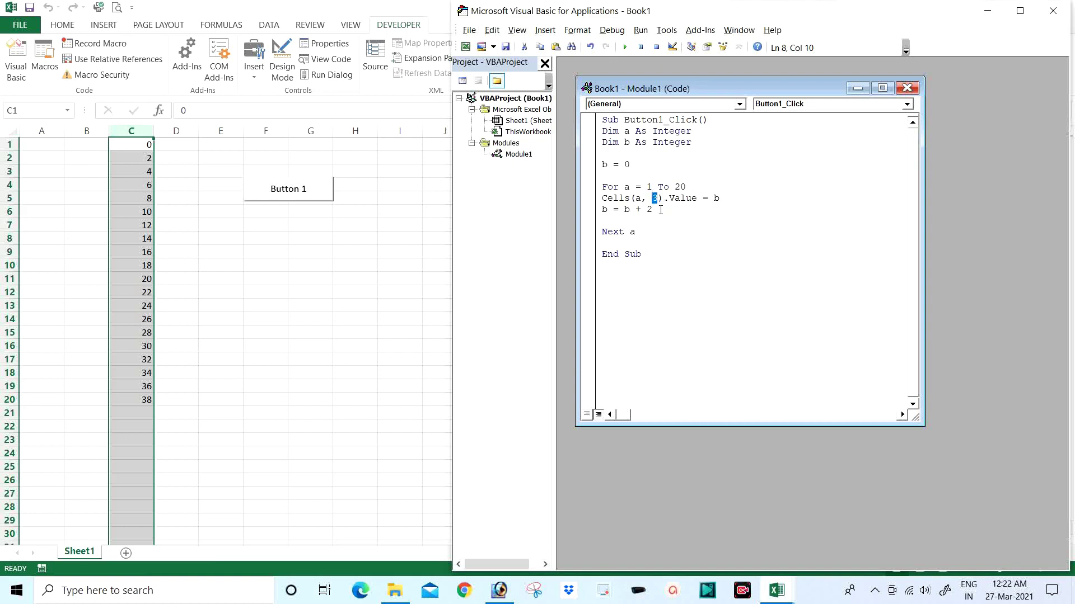
Add Cells(1, 3).Value = "Even Numbers" above Next a and run the macro.
{"action": "left_click", "coordinate": [658, 199]}
{"action": "key", "text": "Down"}
{"action": "type", "text": "cell"}
{"action": "type", "text": "s"}
{"action": "type", "text": "("}
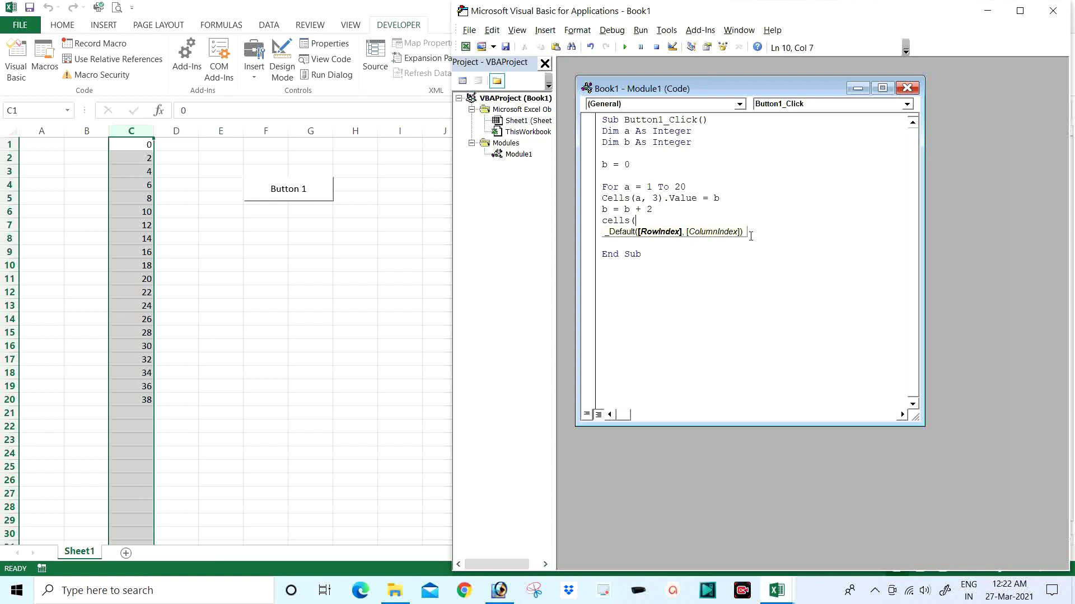
{"action": "type", "text": "1"}
{"action": "type", "text": ","}
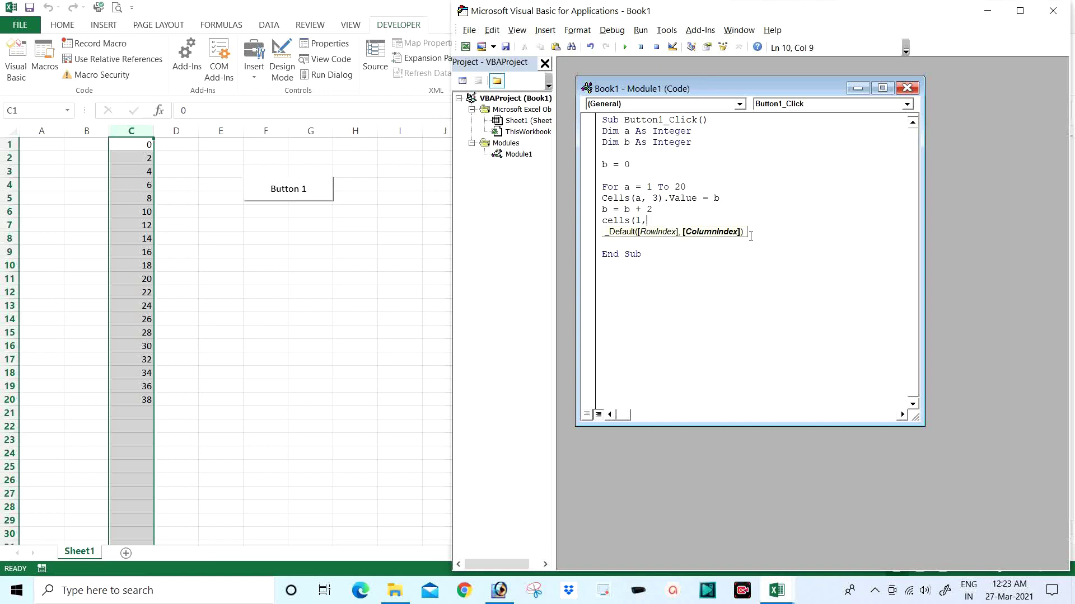
{"action": "type", "text": "3)"}
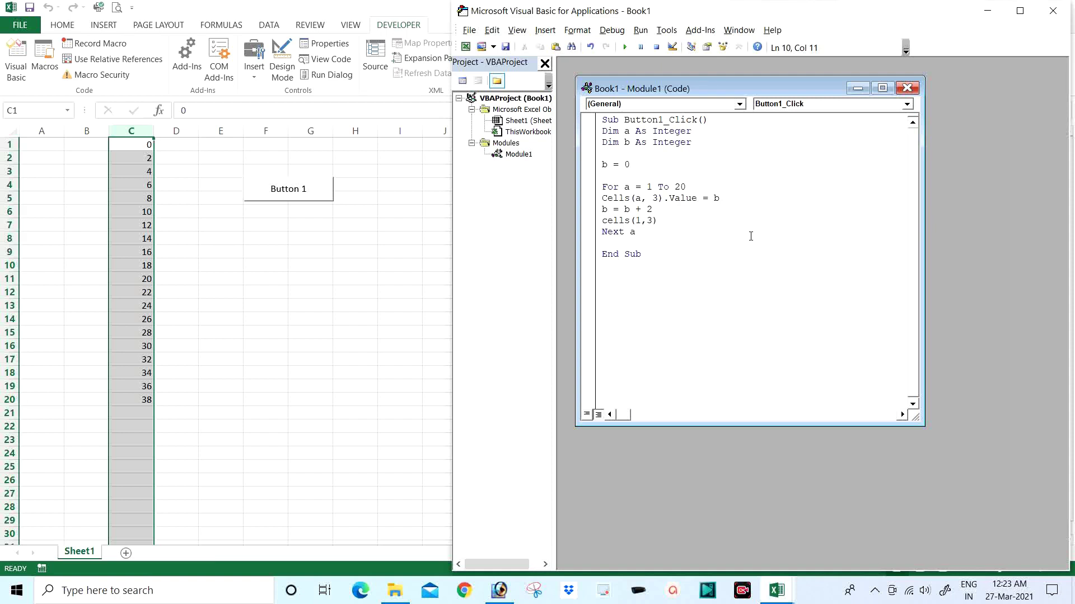
{"action": "type", "text": "v"}
{"action": "type", "text": "al"}
{"action": "type", "text": "ue"}
{"action": "type", "text": "="}
{"action": "type", "text": "\"\""}
{"action": "key", "text": "Left"}
{"action": "type", "text": "Eve"}
{"action": "type", "text": "n "}
{"action": "type", "text": "Numbe"}
{"action": "type", "text": "rs"}
{"action": "key", "text": "Return"}
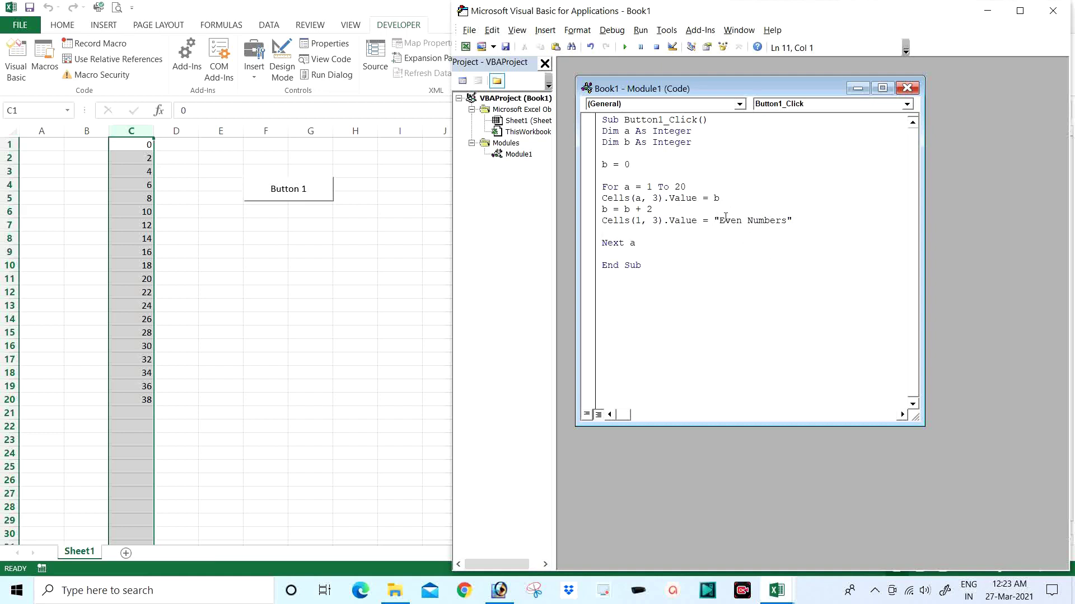
{"action": "left_click", "coordinate": [625, 49]}
{"action": "left_click", "coordinate": [136, 145]}
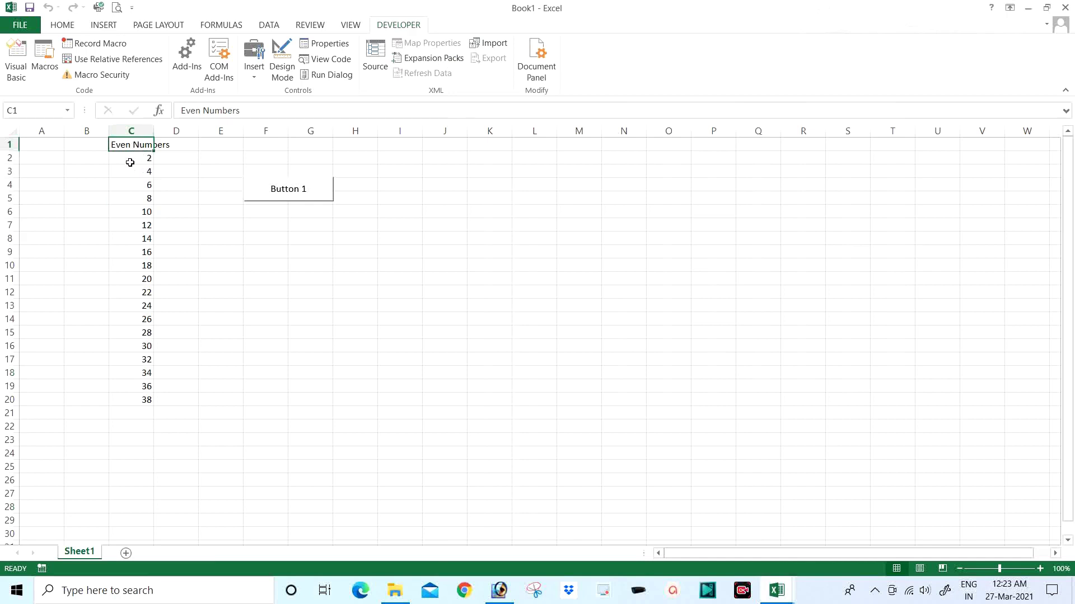
{"action": "left_click", "coordinate": [129, 160]}
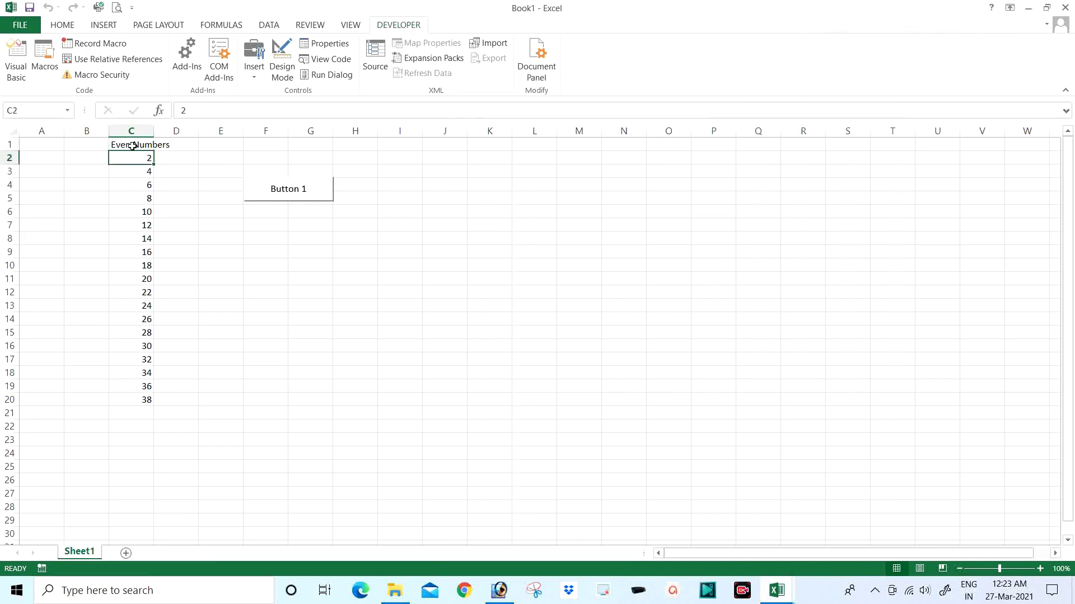
{"action": "left_click", "coordinate": [16, 59]}
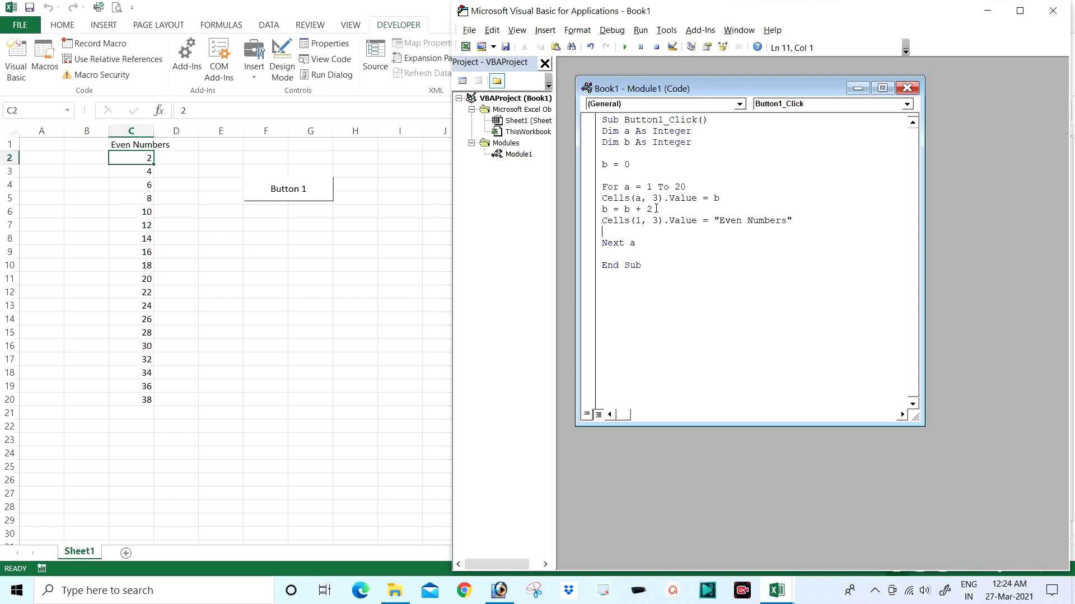
Change the loop's start value from 1 to 2 and rerun the macro to refill column C.
{"action": "left_click", "coordinate": [649, 186]}
{"action": "key", "text": "Right"}
{"action": "key", "text": "BackSpace"}
{"action": "type", "text": "2"}
{"action": "left_click", "coordinate": [625, 48]}
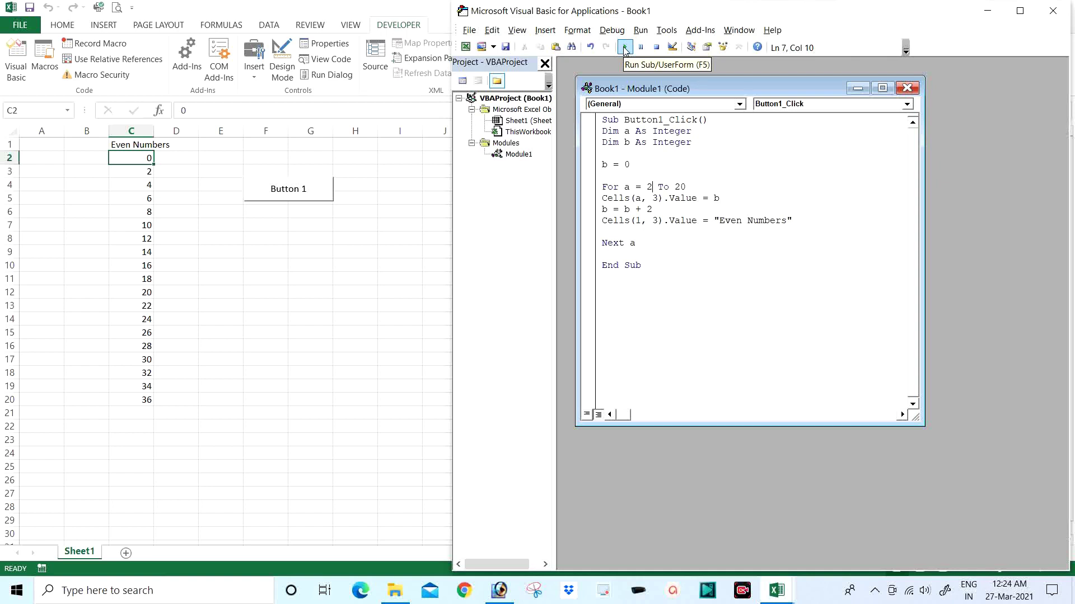
Add the line Cells(1, 3).Font.Bold = True above Next a and run the macro.
{"action": "left_click", "coordinate": [609, 233]}
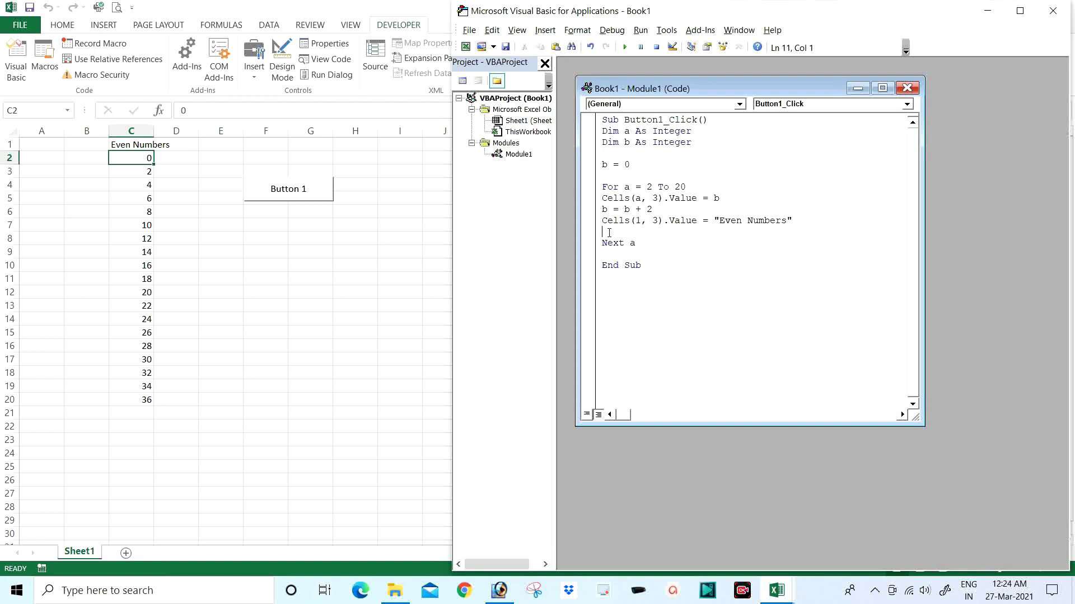
{"action": "type", "text": "ce"}
{"action": "type", "text": "lls"}
{"action": "type", "text": "("}
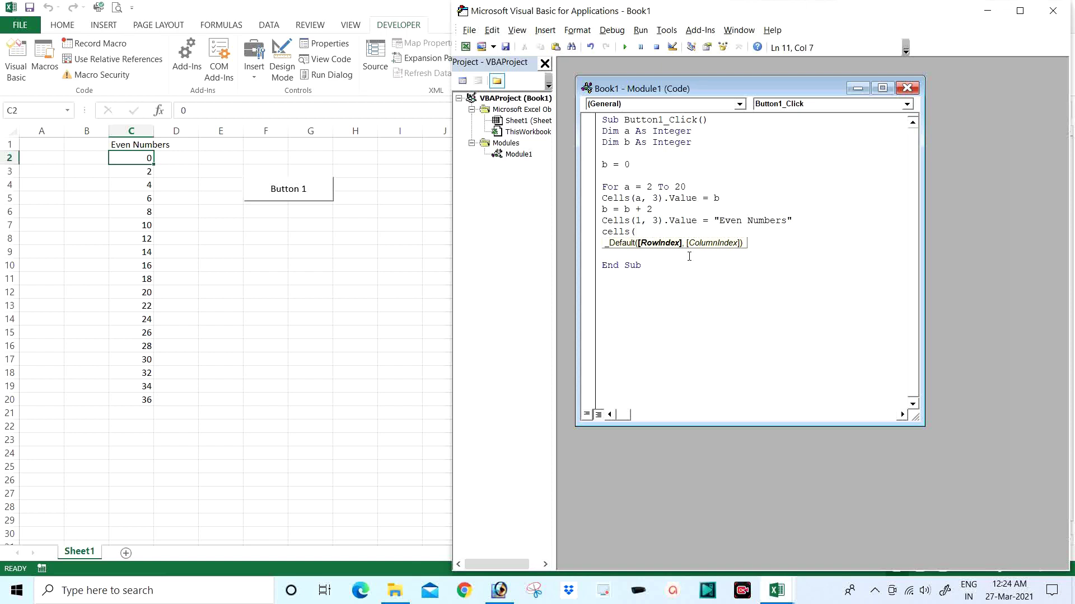
{"action": "type", "text": "1,"}
{"action": "type", "text": "2"}
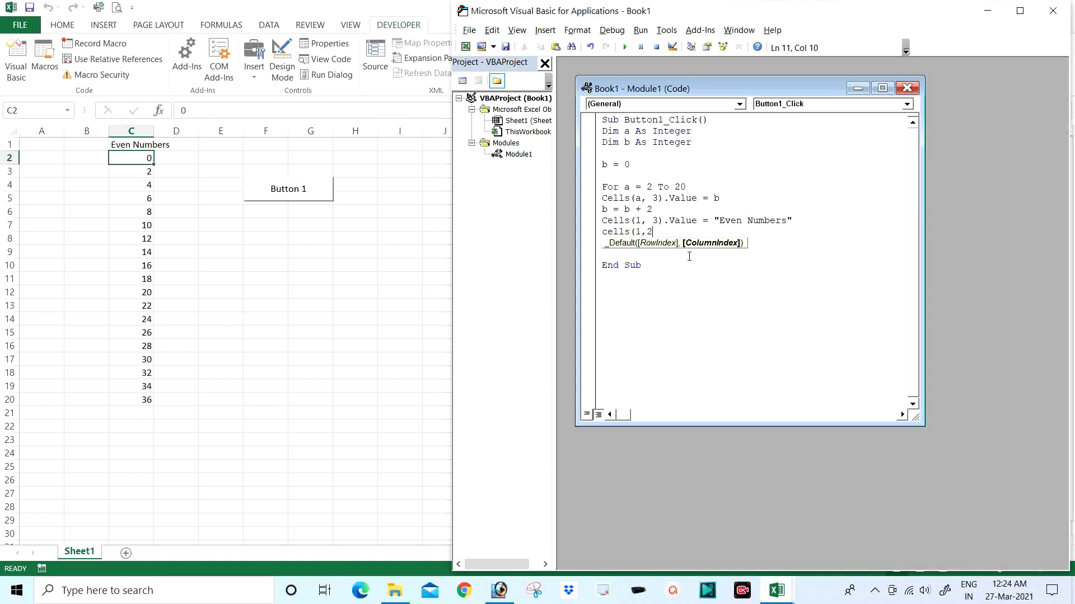
{"action": "key", "text": "BackSpace"}
{"action": "type", "text": "3"}
{"action": "type", "text": ")."}
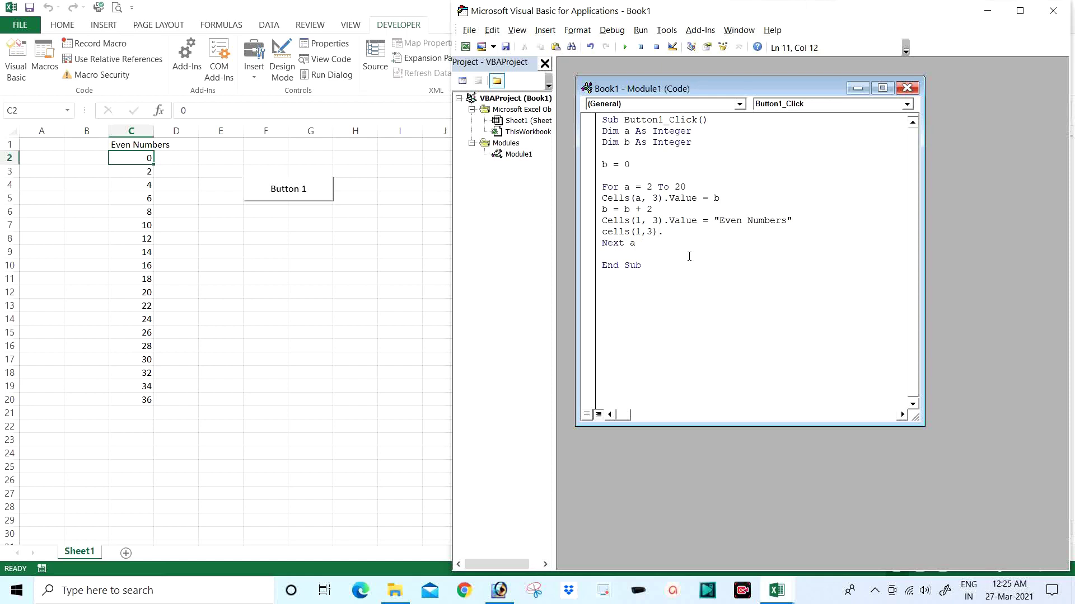
{"action": "type", "text": "font"}
{"action": "type", "text": ".bo"}
{"action": "type", "text": "ld"}
{"action": "type", "text": "=t"}
{"action": "type", "text": "rue"}
{"action": "key", "text": "Return"}
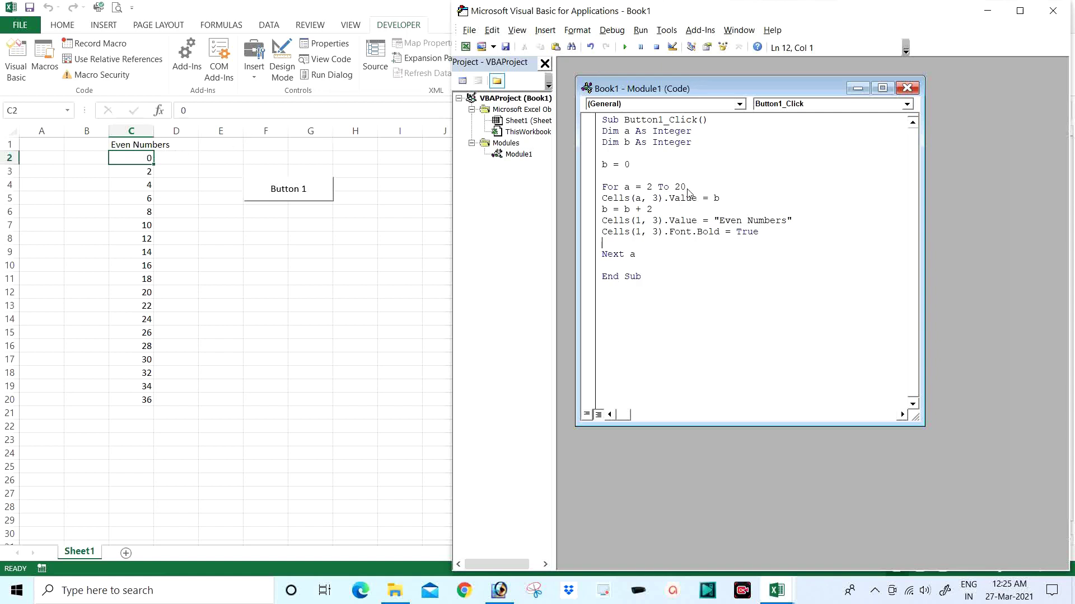
{"action": "left_click", "coordinate": [625, 48]}
Select the even numbers in C2:C20 on the sheet.
{"action": "left_click", "coordinate": [132, 195]}
{"action": "left_click_drag", "start_coordinate": [132, 195], "coordinate": [144, 400]}
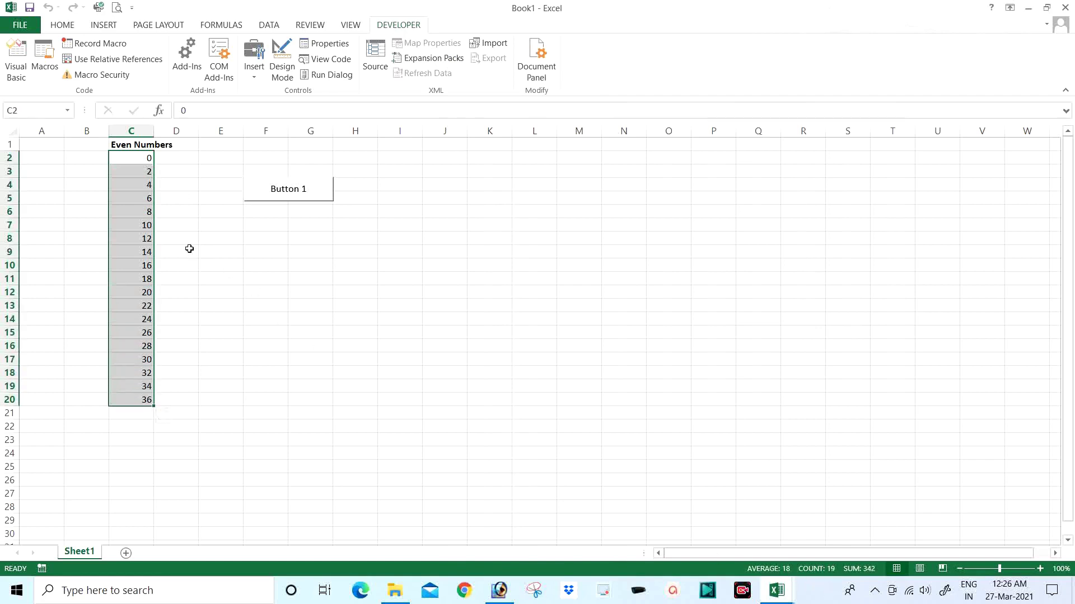
{"action": "left_click", "coordinate": [136, 160]}
{"action": "left_click_drag", "start_coordinate": [136, 160], "coordinate": [132, 405]}
Change the loop header's upper limit from 20 to 10 so it reads For a = 2 To 10.
{"action": "left_click", "coordinate": [5, 63]}
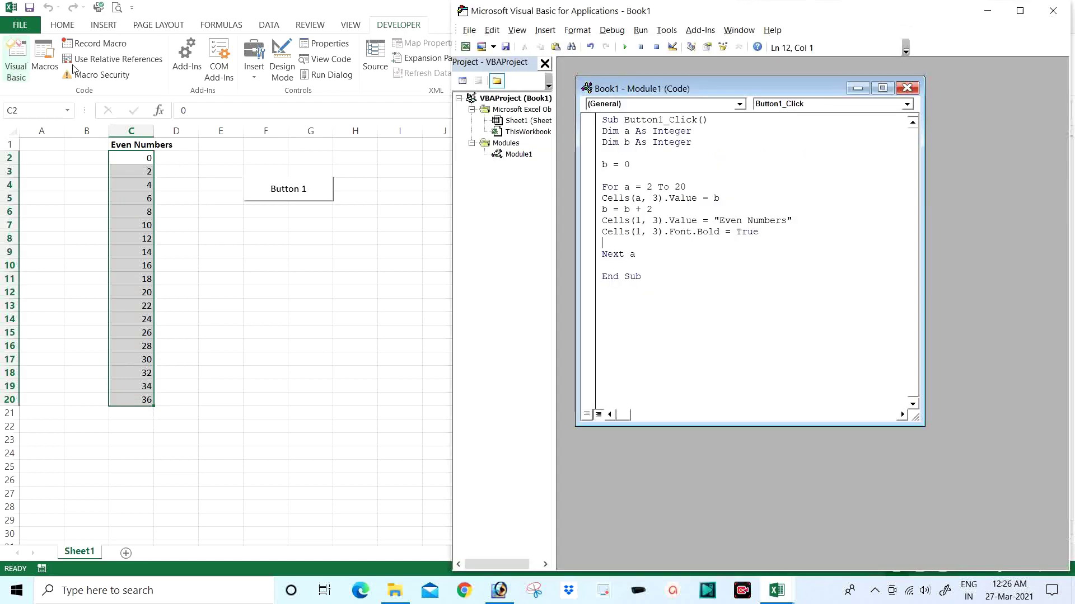
{"action": "left_click", "coordinate": [716, 191]}
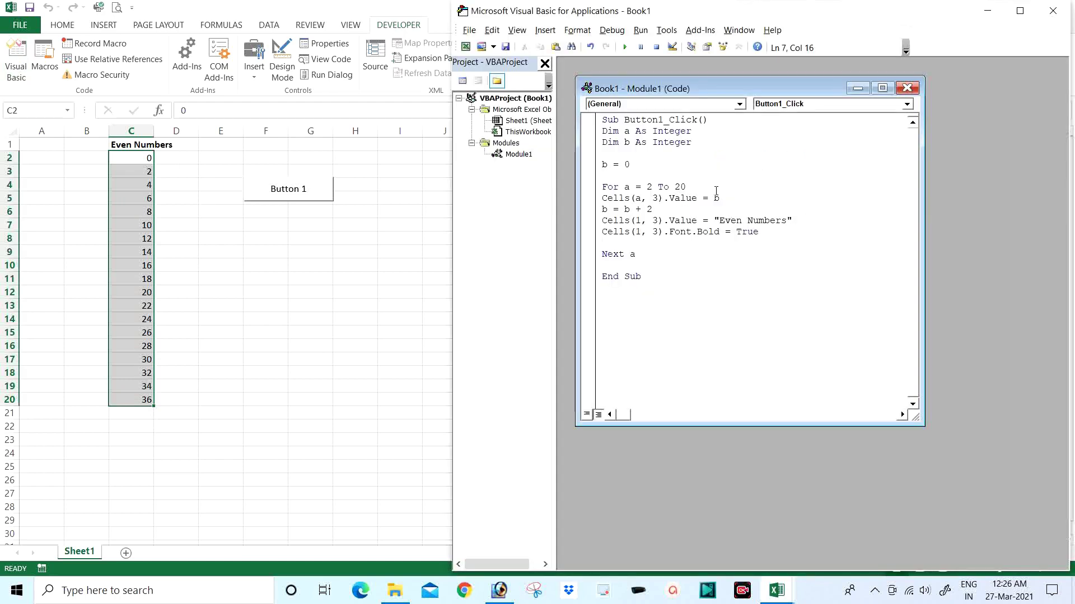
{"action": "key", "text": "BackSpace"}
{"action": "key", "text": "BackSpace"}
{"action": "type", "text": "10"}
{"action": "left_click", "coordinate": [140, 210]}
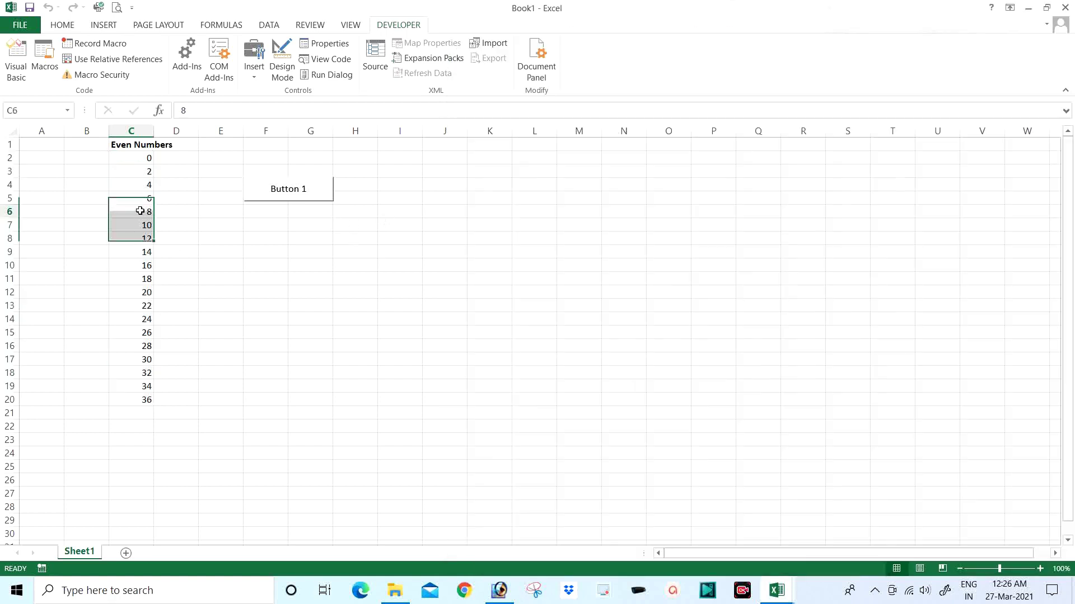
{"action": "left_click", "coordinate": [14, 66]}
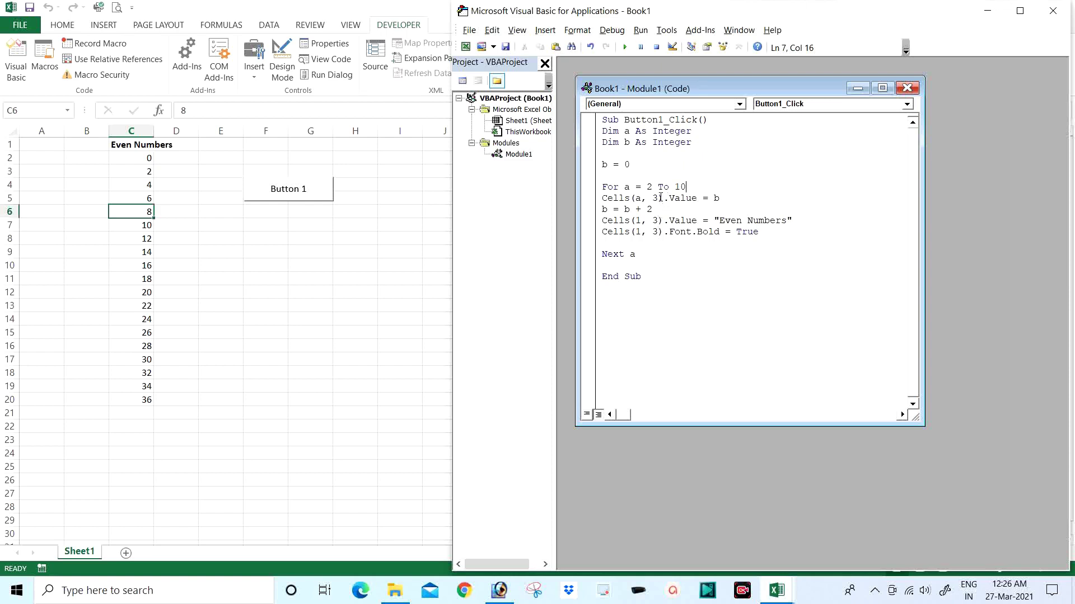
Change the column from 3 to 4 in all three Cells statements and run the macro.
{"action": "left_click", "coordinate": [658, 198]}
{"action": "key", "text": "BackSpace"}
{"action": "type", "text": "4"}
{"action": "left_click", "coordinate": [659, 221]}
{"action": "key", "text": "BackSpace"}
{"action": "type", "text": "4"}
{"action": "left_click", "coordinate": [659, 232]}
{"action": "key", "text": "BackSpace"}
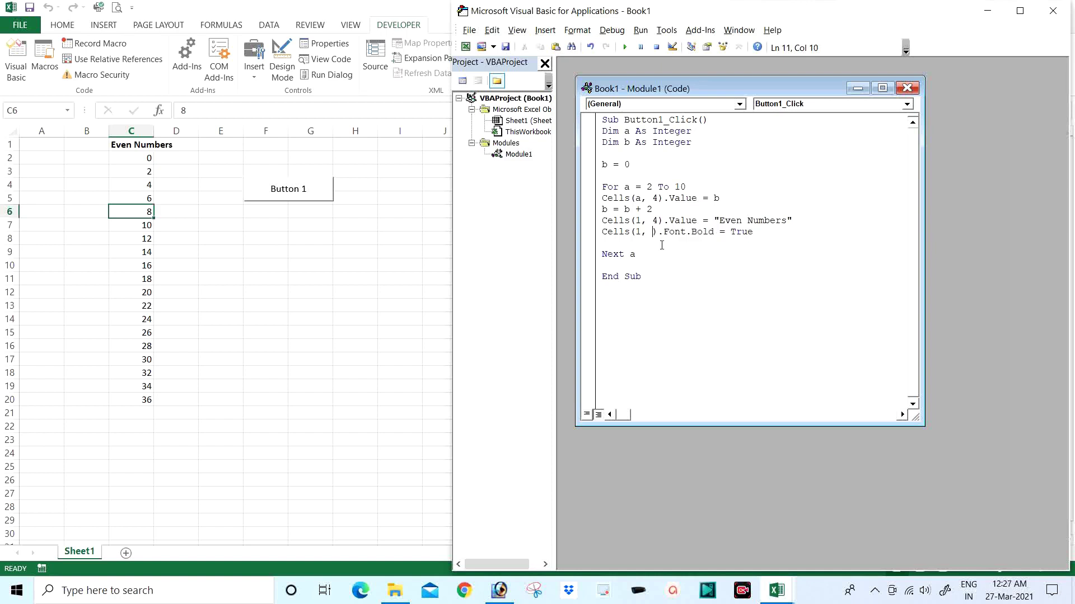
{"action": "type", "text": "4"}
{"action": "left_click", "coordinate": [626, 48]}
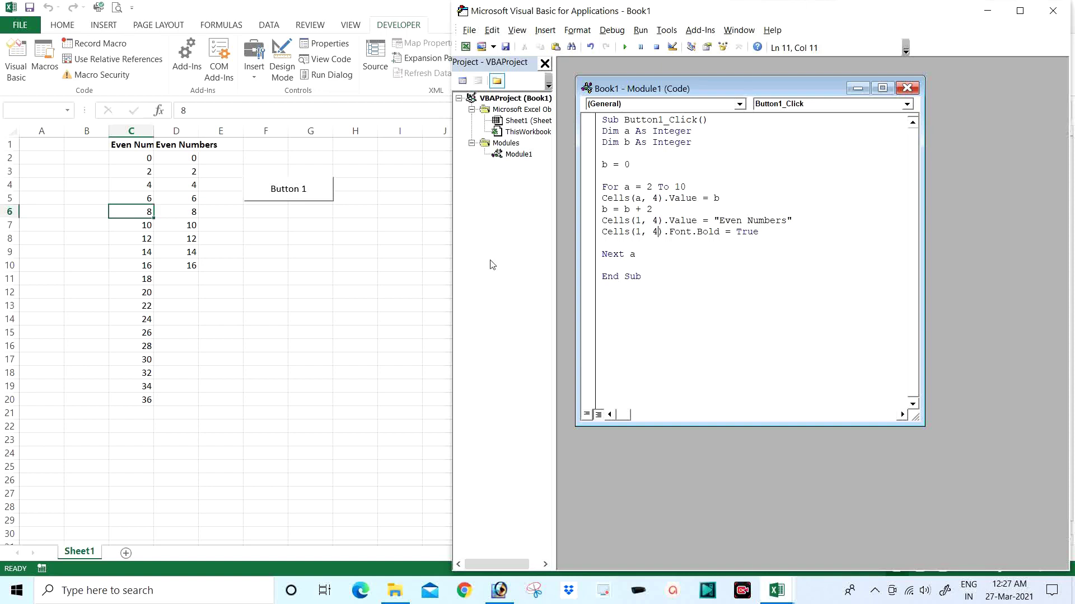
Change the bold, header and value lines' Cells column from 4 back to 3.
{"action": "key", "text": "BackSpace"}
{"action": "type", "text": "3"}
{"action": "key", "text": "Up"}
{"action": "key", "text": "BackSpace"}
{"action": "type", "text": "3"}
{"action": "left_click", "coordinate": [655, 198]}
{"action": "key", "text": "BackSpace"}
{"action": "type", "text": "3"}
Remove the empty line before Next a and add a blank line before End Sub.
{"action": "left_click", "coordinate": [619, 243]}
{"action": "key", "text": "BackSpace"}
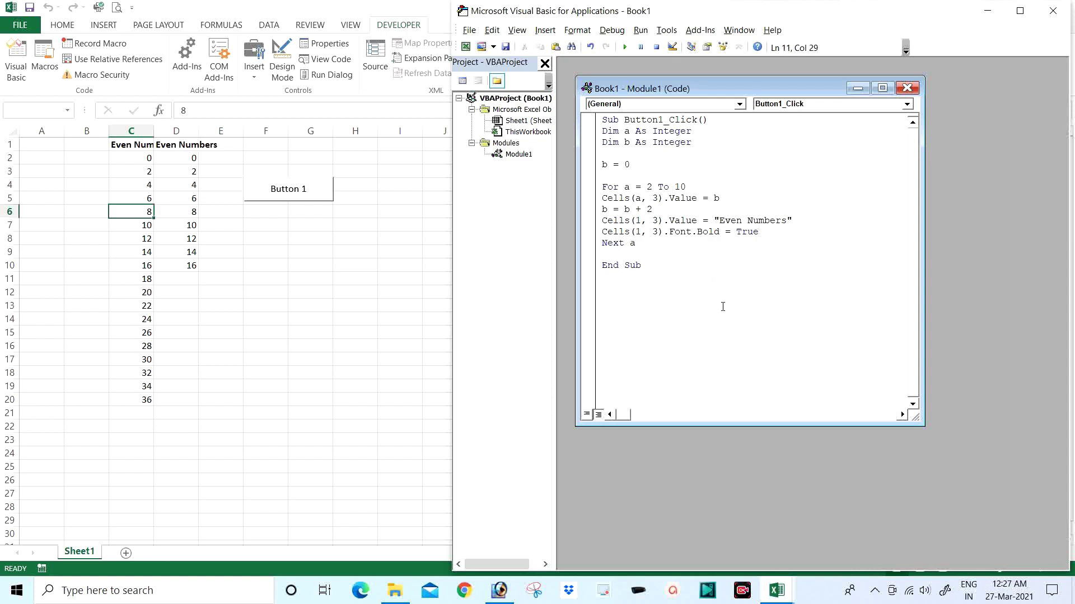
{"action": "key", "text": "Down"}
{"action": "key", "text": "Return"}
Rerun the macro, then relabel Button 1 as 'Show Even Numbers'.
{"action": "left_click", "coordinate": [624, 48]}
{"action": "right_click", "coordinate": [292, 193]}
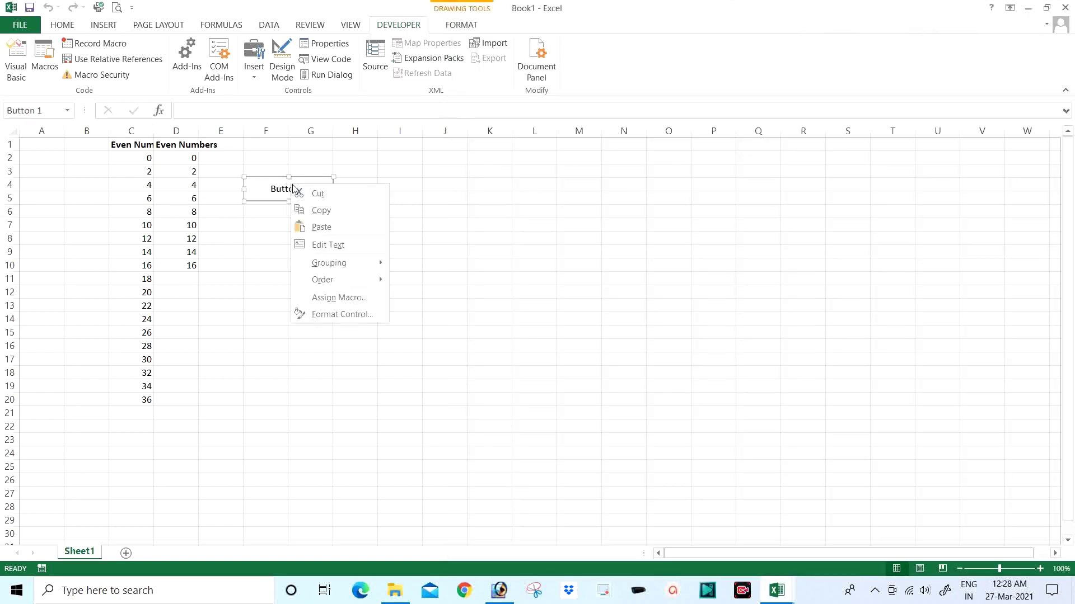
{"action": "left_click", "coordinate": [334, 245]}
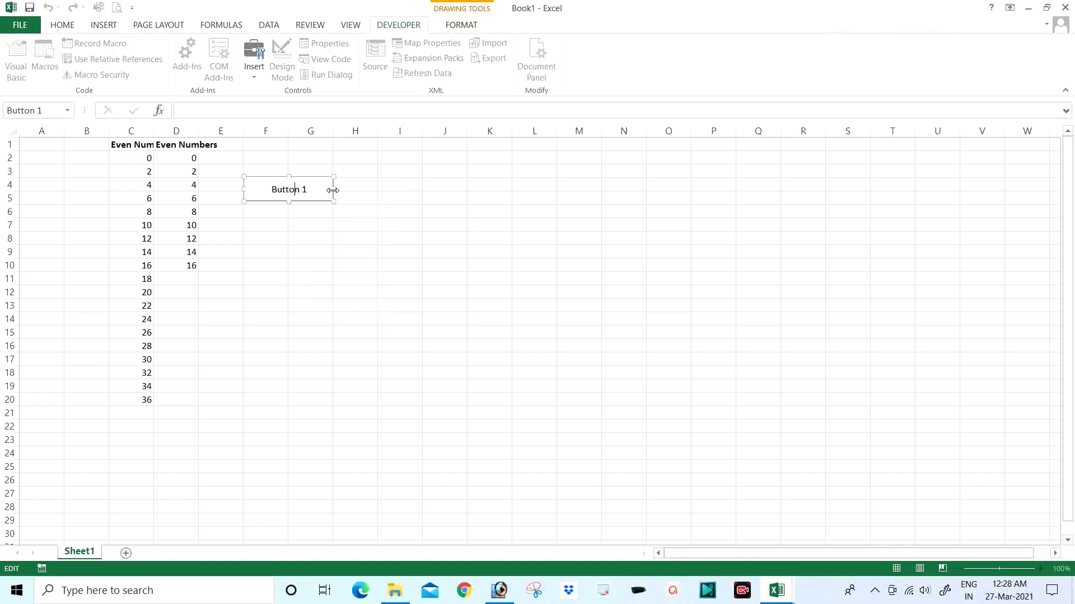
{"action": "key", "text": "BackSpace"}
{"action": "key", "text": "BackSpace"}
{"action": "key", "text": "BackSpace"}
{"action": "key", "text": "BackSpace"}
{"action": "key", "text": "BackSpace"}
{"action": "key", "text": "BackSpace"}
{"action": "key", "text": "BackSpace"}
{"action": "key", "text": "BackSpace"}
{"action": "type", "text": "w"}
{"action": "type", "text": " Even Nu"}
{"action": "type", "text": "mbers"}
{"action": "left_click", "coordinate": [343, 254]}
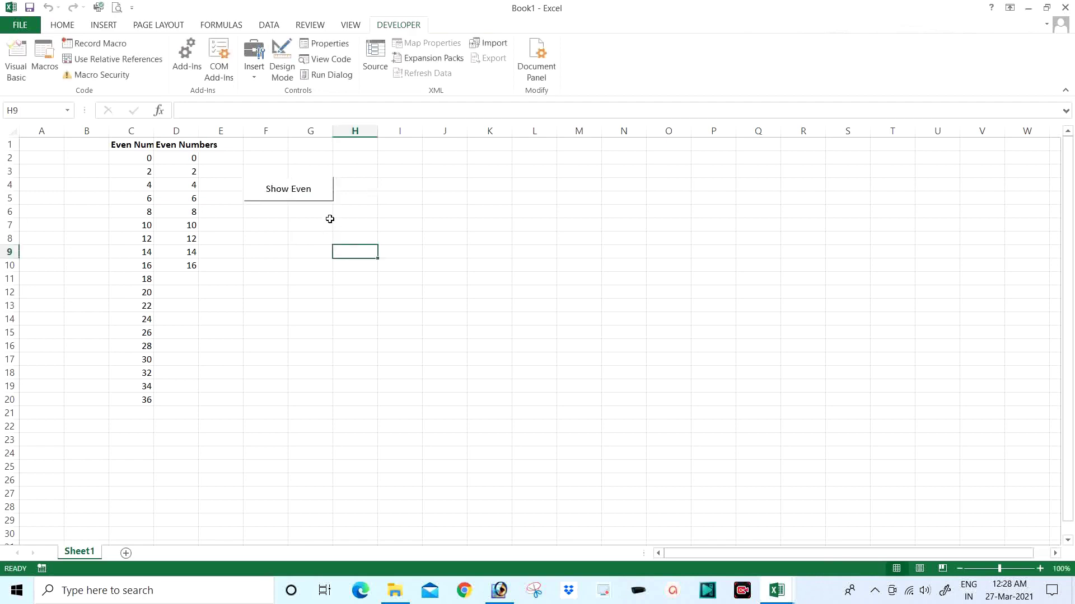
Widen the Show Even Numbers button so its full label fits.
{"action": "right_click", "coordinate": [321, 192]}
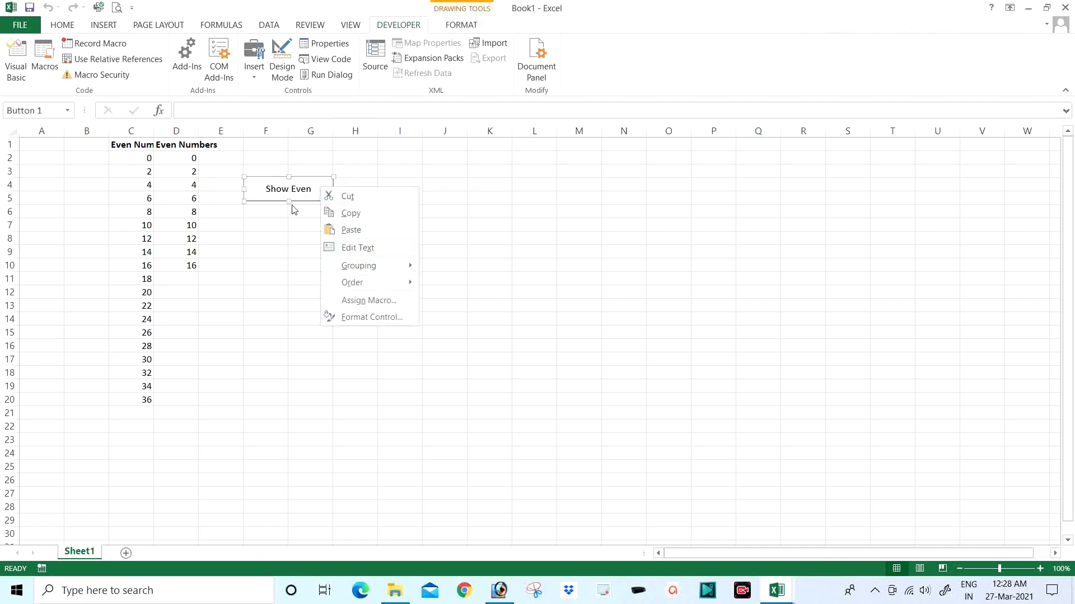
{"action": "key", "text": "Escape"}
{"action": "left_click_drag", "start_coordinate": [334, 189], "coordinate": [362, 188]}
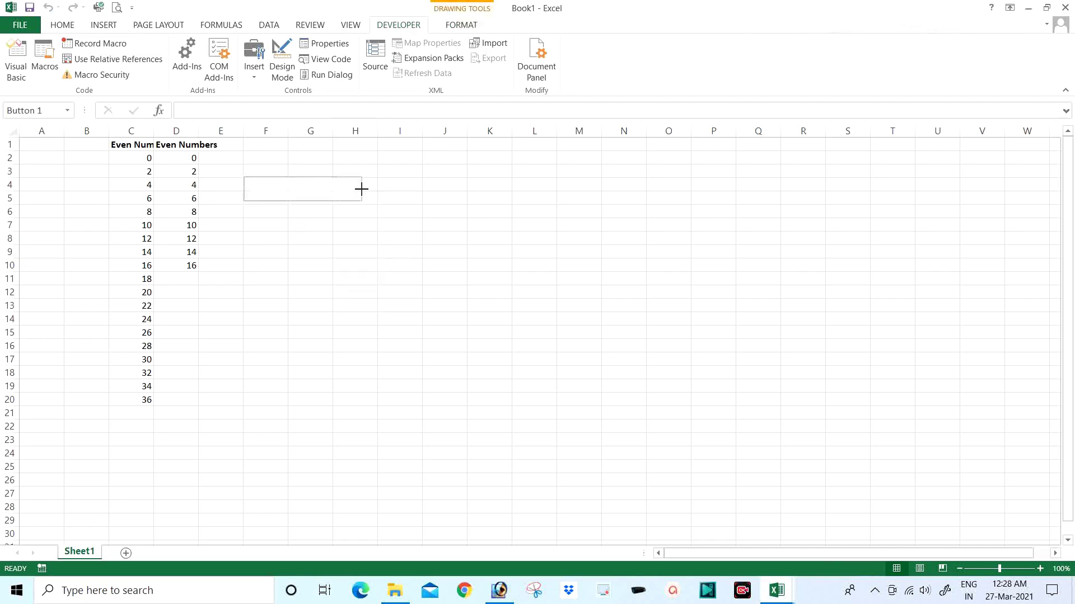
{"action": "type", "text": "Show Even Numbers"}
Draw a Form Controls button below Show Even Numbers and create a new Button2_Click macro for it.
{"action": "left_click", "coordinate": [302, 224]}
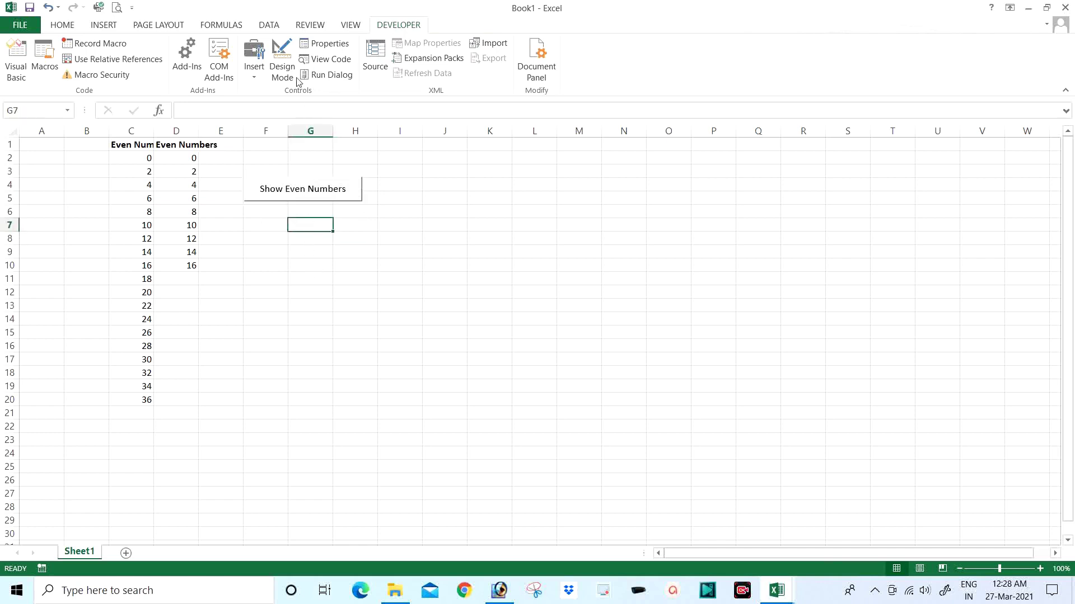
{"action": "left_click", "coordinate": [254, 78]}
{"action": "left_click", "coordinate": [248, 106]}
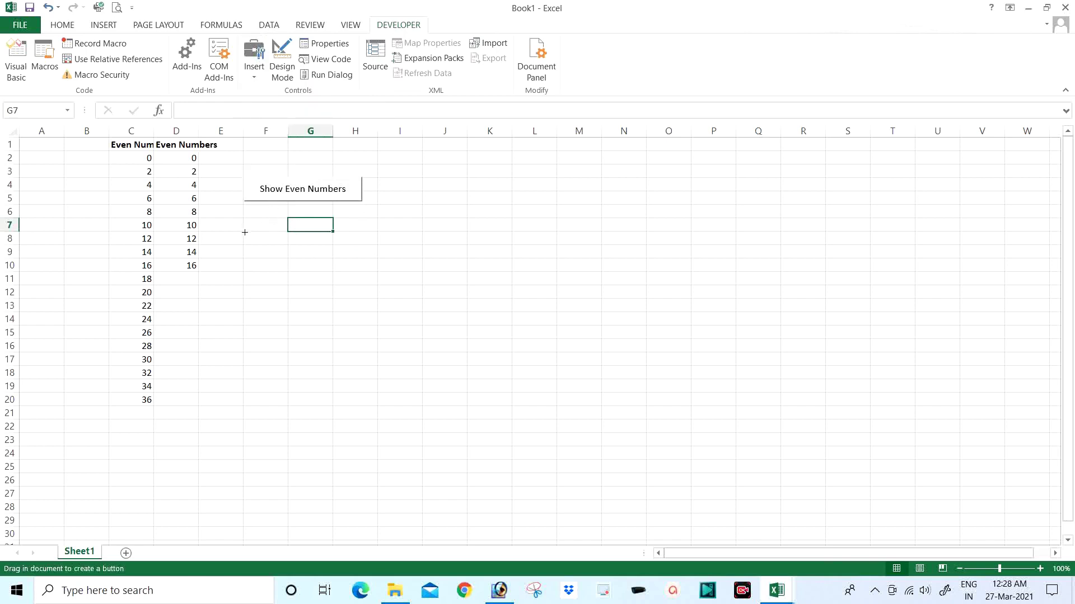
{"action": "left_click_drag", "start_coordinate": [245, 232], "coordinate": [363, 248]}
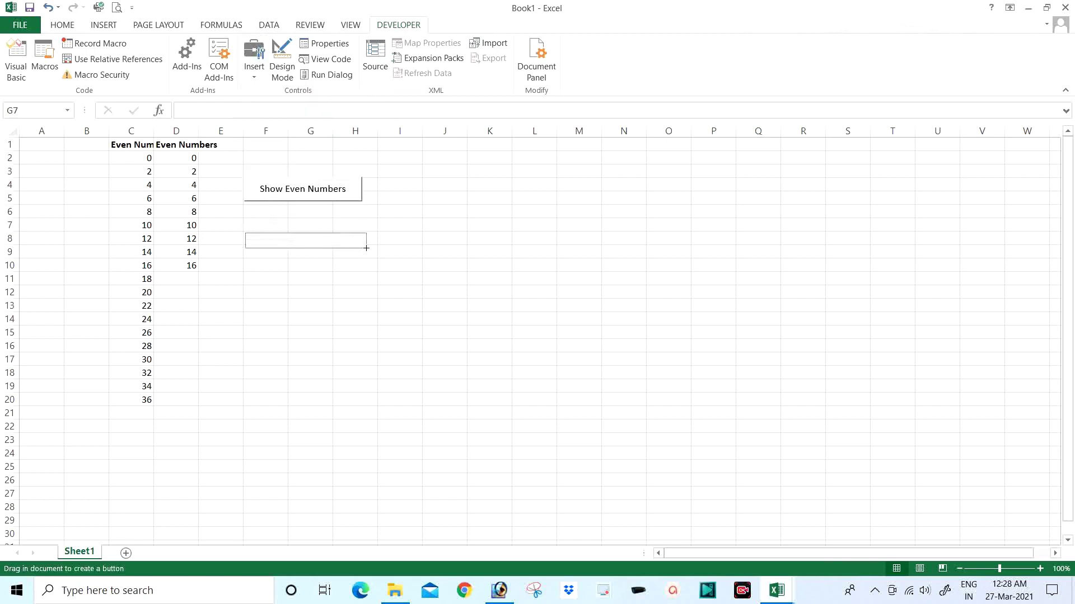
{"action": "left_click_drag", "start_coordinate": [364, 248], "coordinate": [370, 254]}
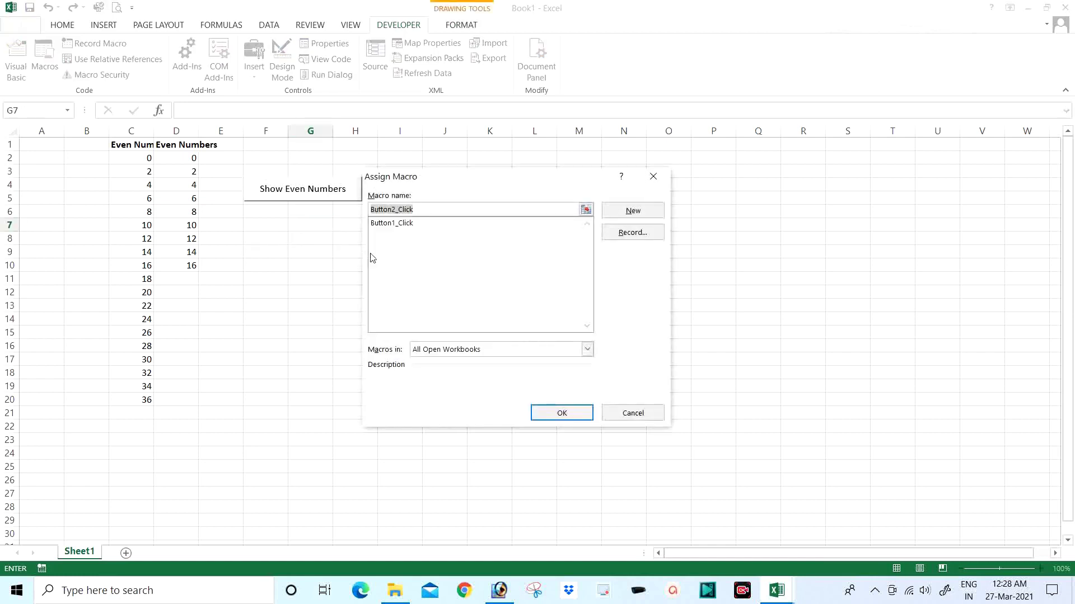
{"action": "left_click", "coordinate": [633, 211]}
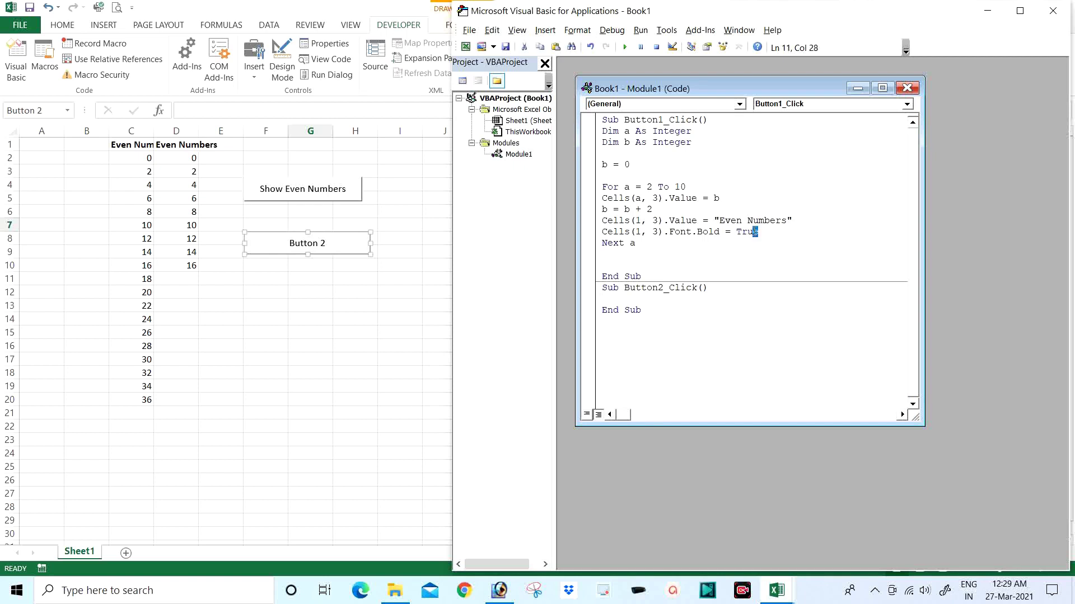
Copy Button1_Click's declarations and loop code and paste them into Button2_Click.
{"action": "mouse_move", "coordinate": [758, 232]}
{"action": "left_mouse_down"}
{"action": "mouse_move", "coordinate": [614, 177]}
{"action": "mouse_move", "coordinate": [604, 135]}
{"action": "left_mouse_up"}
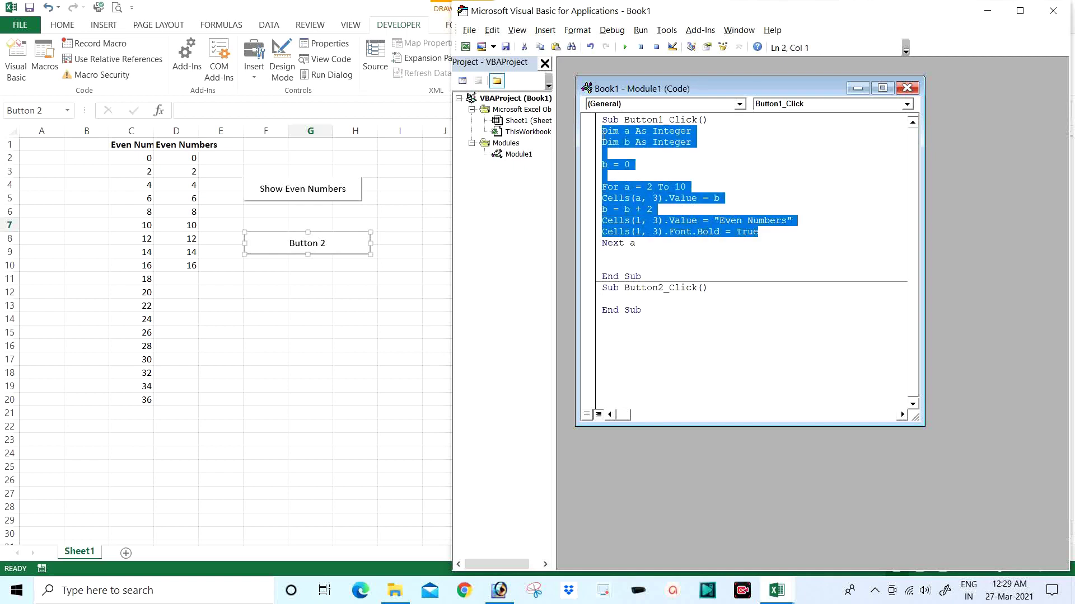
{"action": "right_click", "coordinate": [604, 139]}
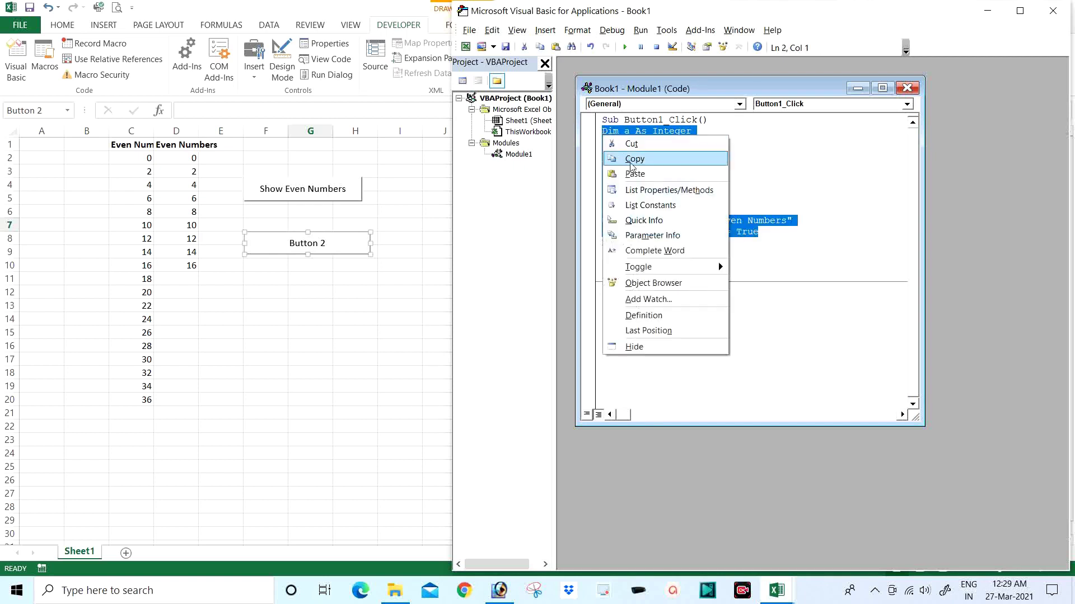
{"action": "left_click", "coordinate": [634, 159]}
{"action": "left_click", "coordinate": [611, 298]}
{"action": "right_click", "coordinate": [611, 298]}
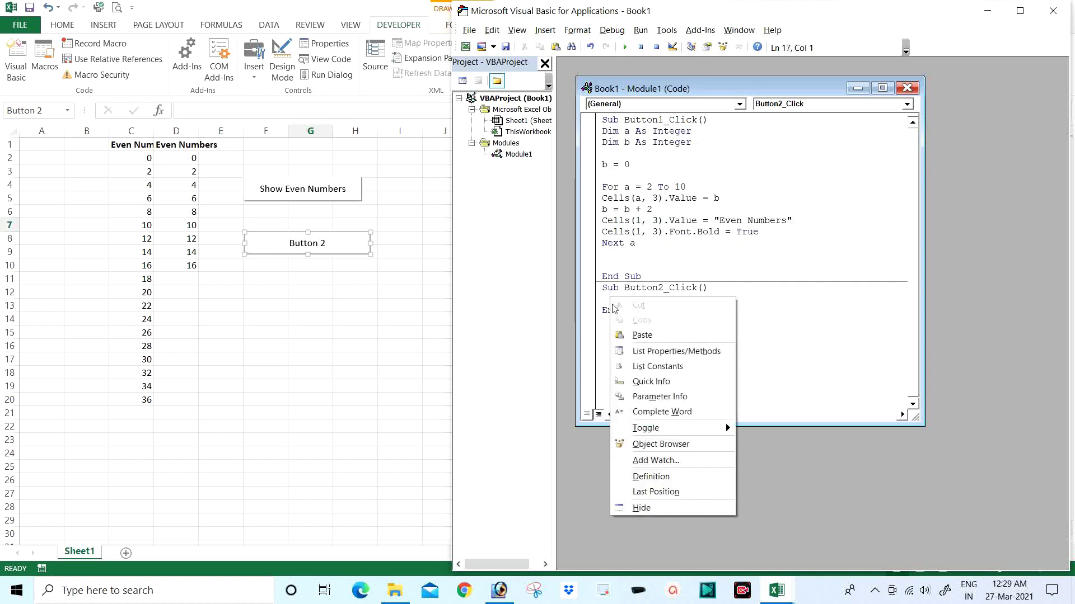
{"action": "left_click", "coordinate": [650, 335]}
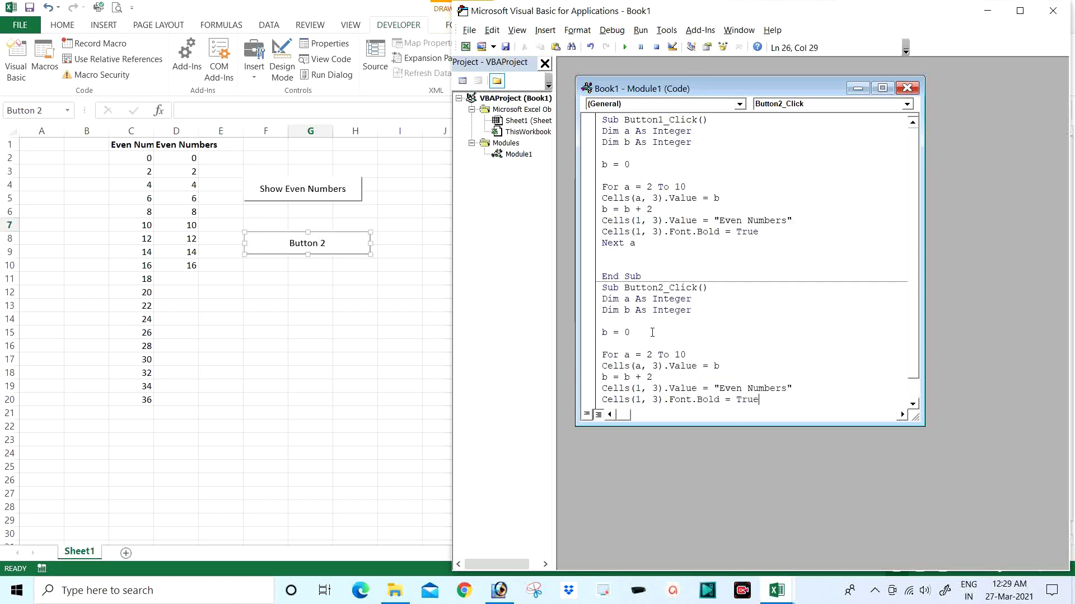
{"action": "left_click_drag", "start_coordinate": [901, 427], "coordinate": [901, 487]}
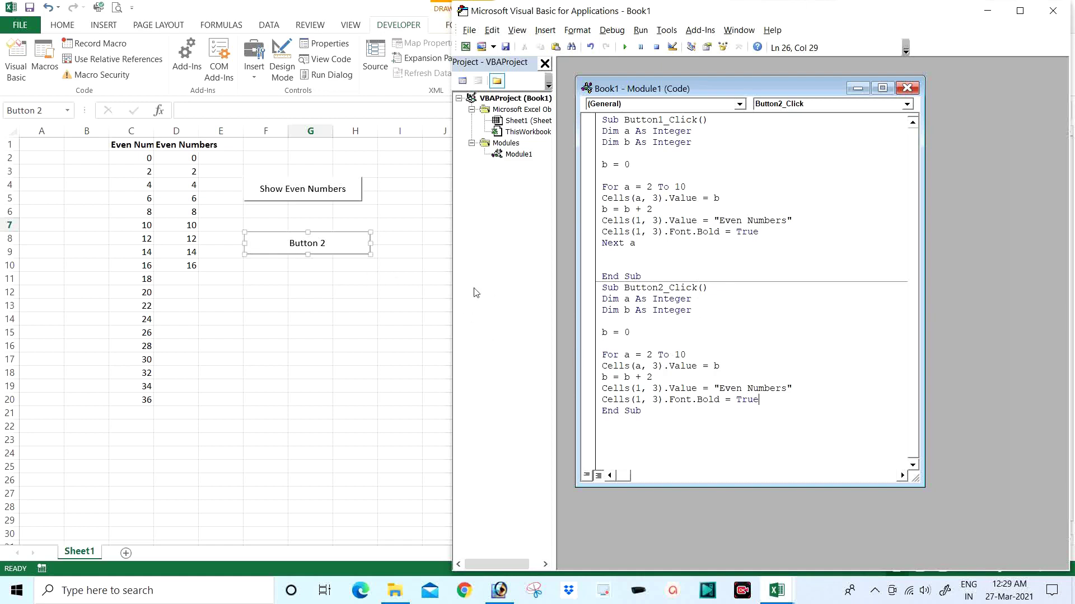
Change the column from 3 to 5 in Button2_Click's three Cells statements.
{"action": "double_click", "coordinate": [656, 221]}
{"action": "left_click", "coordinate": [657, 365]}
{"action": "key", "text": "BackSpace"}
{"action": "type", "text": "5"}
{"action": "left_click", "coordinate": [658, 387]}
{"action": "key", "text": "BackSpace"}
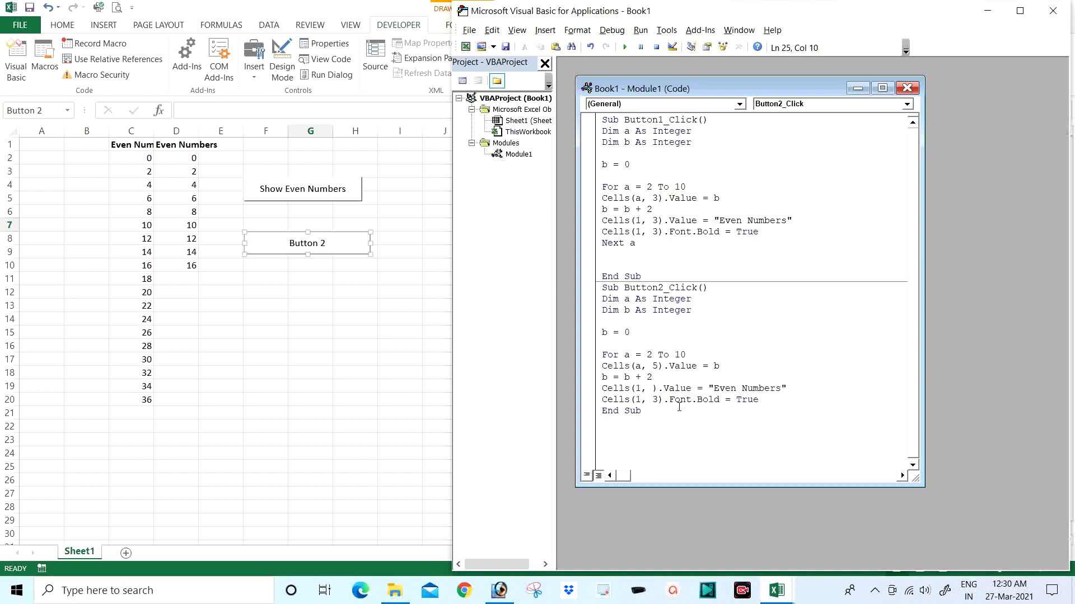
{"action": "type", "text": "5"}
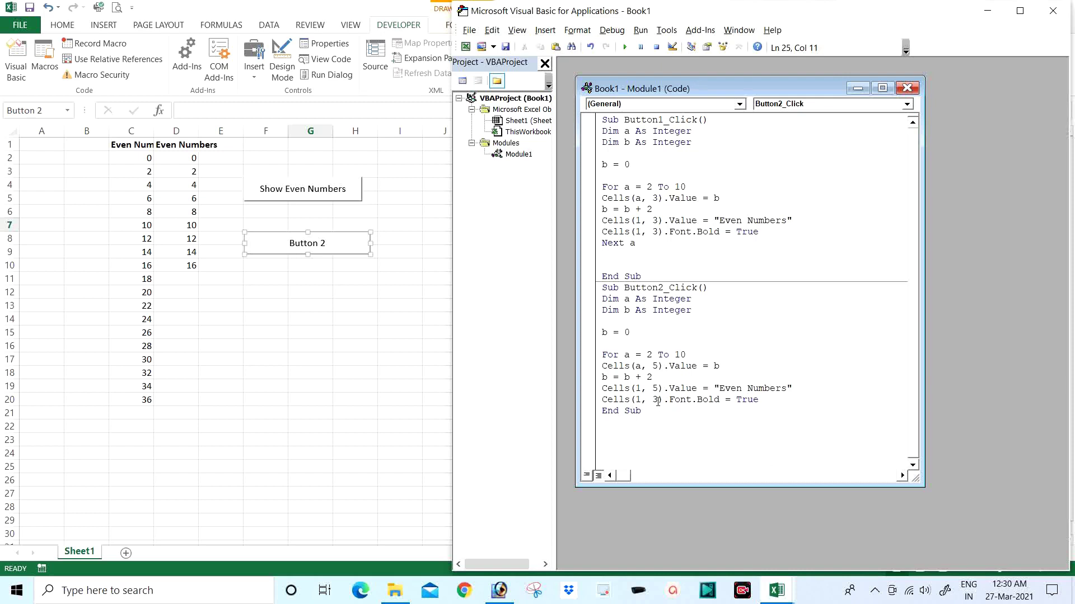
{"action": "left_click", "coordinate": [658, 400]}
{"action": "key", "text": "BackSpace"}
{"action": "type", "text": "5"}
Rename the heading from Even to 'Odd Numbers' and set the starting value to b = 1.
{"action": "left_click", "coordinate": [742, 388]}
{"action": "key", "text": "BackSpace"}
{"action": "key", "text": "BackSpace"}
{"action": "key", "text": "BackSpace"}
{"action": "key", "text": "BackSpace"}
{"action": "type", "text": "Odd"}
{"action": "left_click", "coordinate": [630, 332]}
{"action": "key", "text": "BackSpace"}
{"action": "type", "text": "1"}
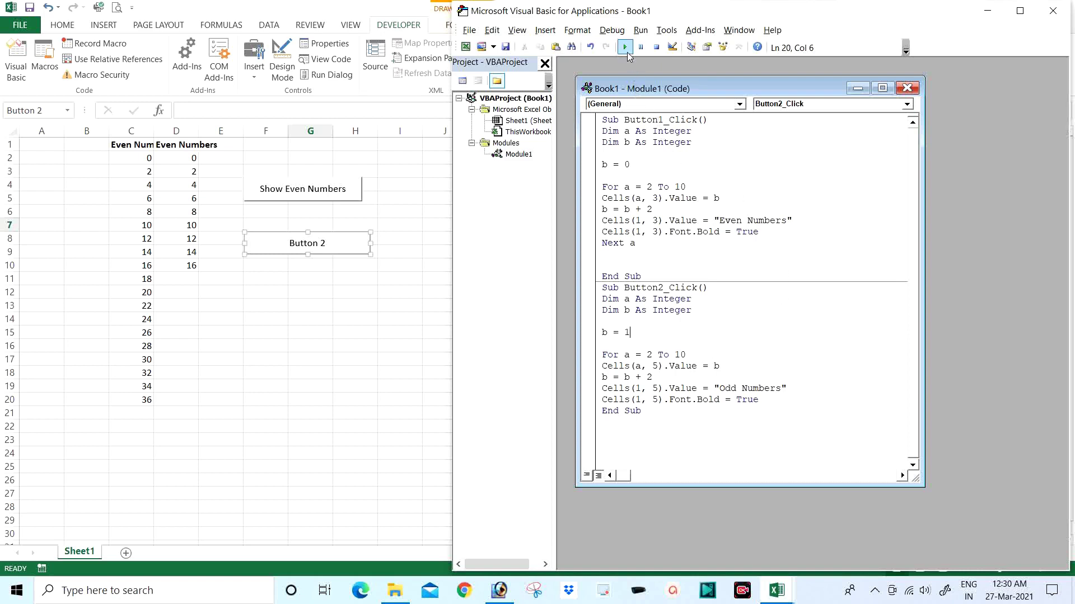
Run Button2_Click, dismiss the For without Next compile error, and reset the macro.
{"action": "left_click", "coordinate": [625, 48]}
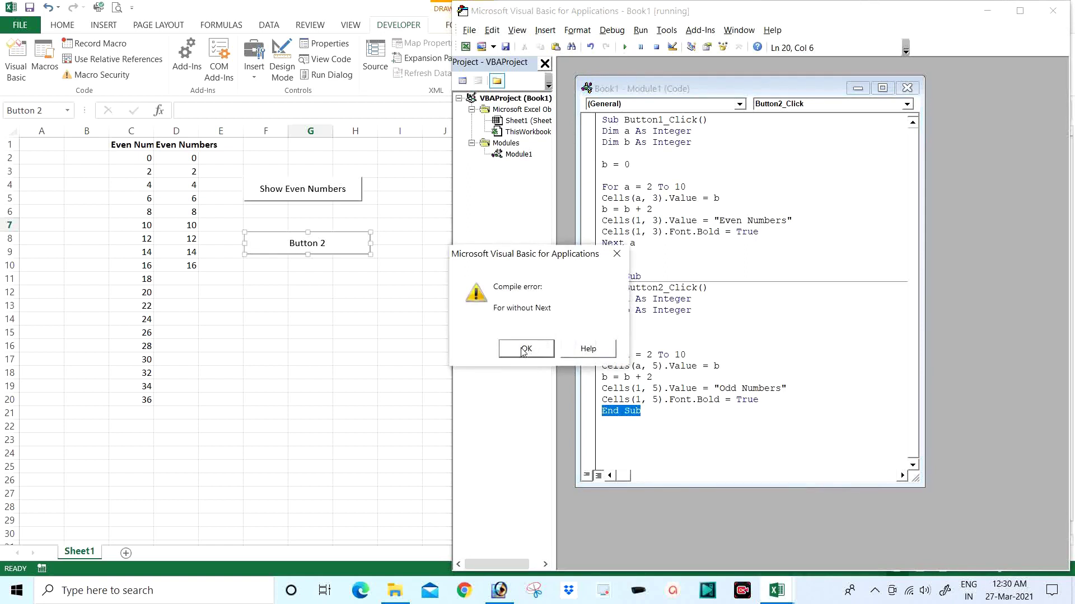
{"action": "left_click", "coordinate": [525, 349]}
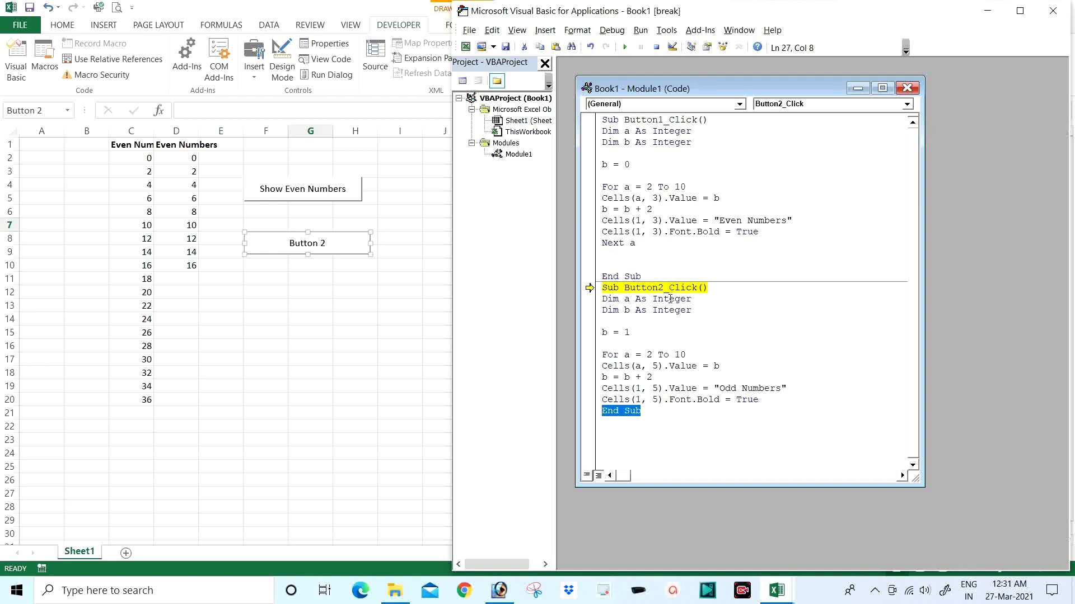
{"action": "left_click", "coordinate": [656, 47]}
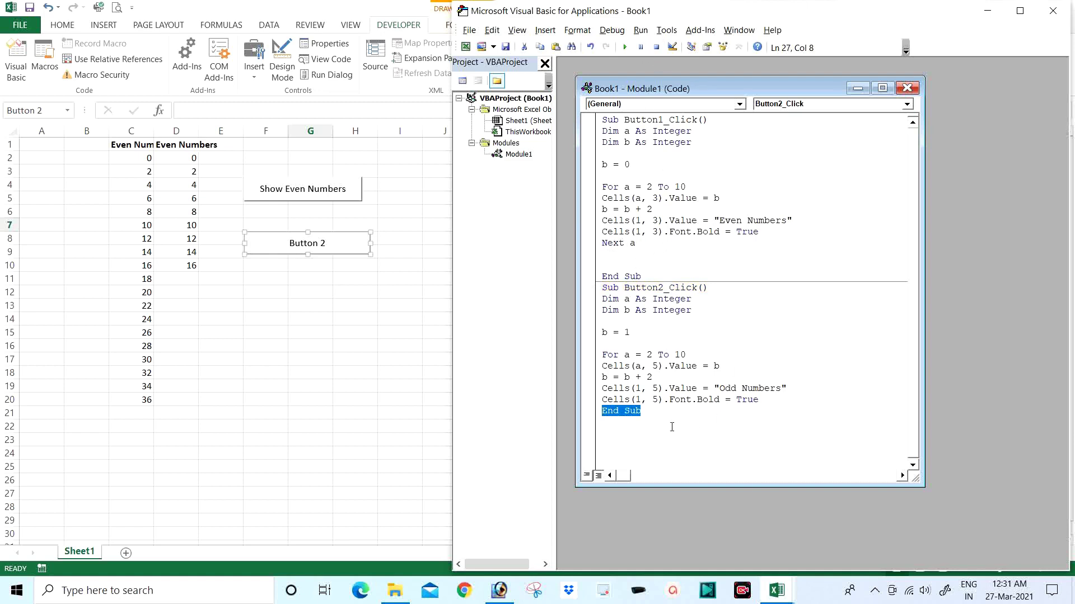
Add a Next a line after the bold line, just before End Sub.
{"action": "left_click", "coordinate": [773, 400]}
{"action": "key", "text": "Return"}
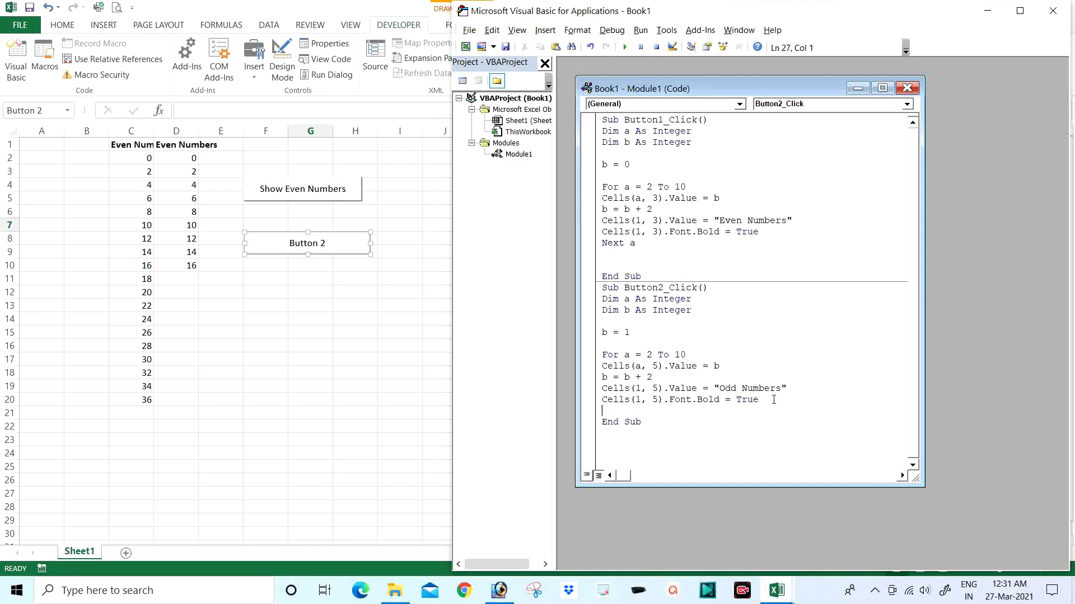
{"action": "key", "text": "Return"}
{"action": "key", "text": "Up"}
{"action": "type", "text": "n"}
{"action": "type", "text": "ext "}
{"action": "type", "text": "a"}
{"action": "key", "text": "Down"}
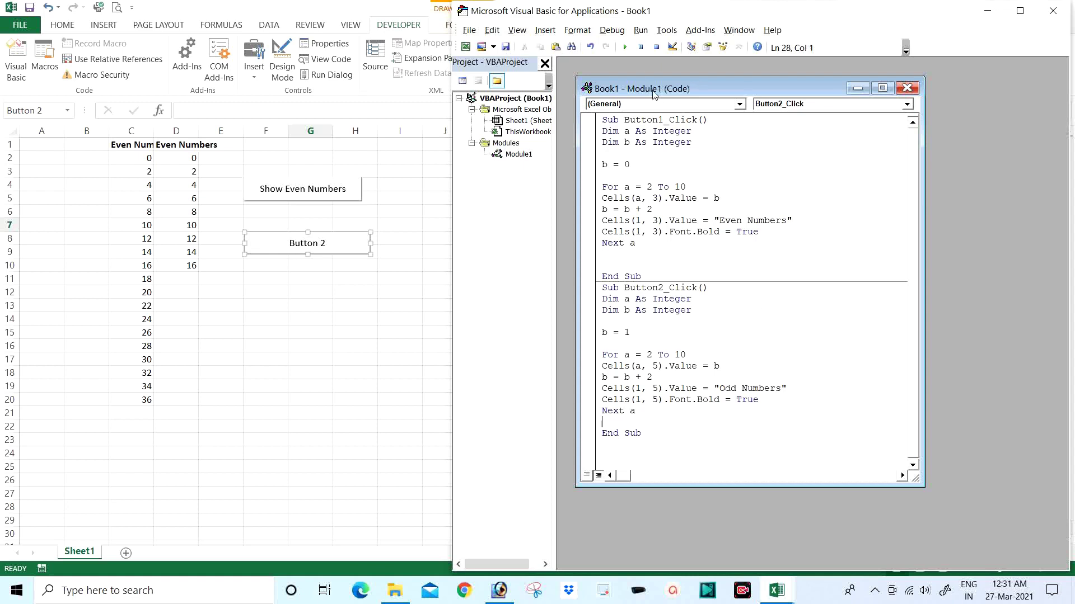
Run Button2_Click to fill column E with odd numbers, then highlight the row variable a in Cells(a, 5).
{"action": "left_click", "coordinate": [626, 47]}
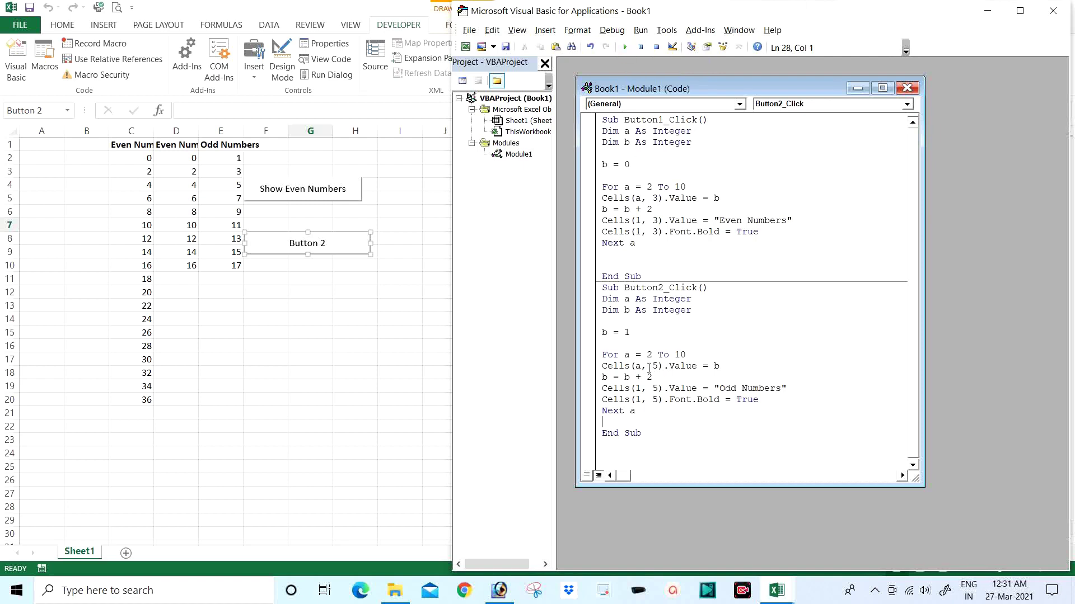
{"action": "left_click_drag", "start_coordinate": [641, 369], "coordinate": [635, 367]}
Raise both loop limits from 10 to 20 and rerun Button2_Click so odd numbers reach 37.
{"action": "left_click", "coordinate": [651, 365]}
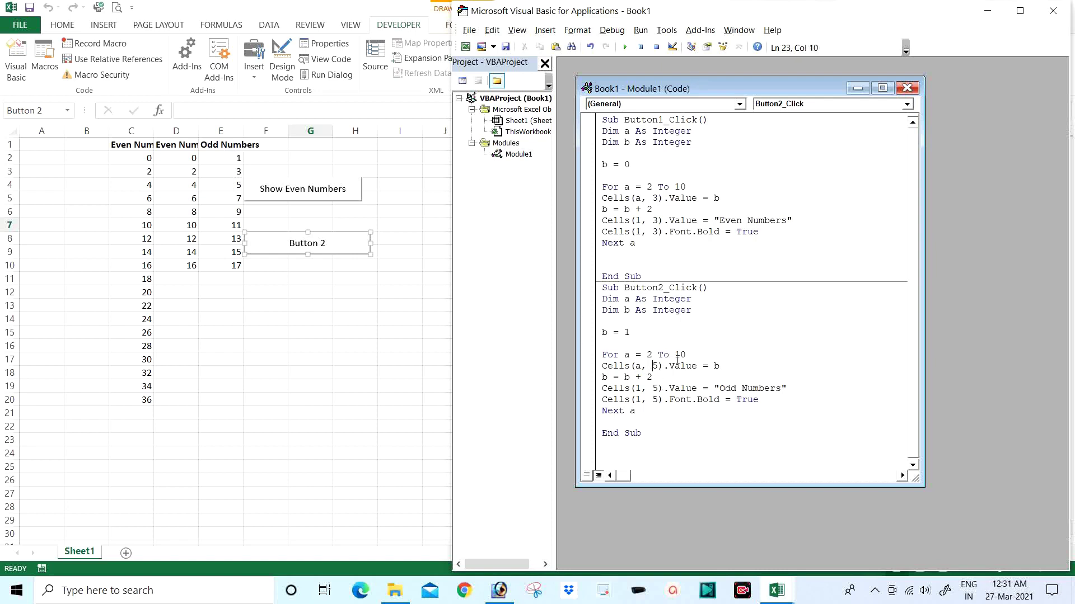
{"action": "left_click", "coordinate": [681, 186]}
{"action": "key", "text": "BackSpace"}
{"action": "type", "text": "2"}
{"action": "left_click", "coordinate": [679, 354]}
{"action": "key", "text": "BackSpace"}
{"action": "type", "text": "2"}
{"action": "left_click", "coordinate": [646, 335]}
{"action": "left_click", "coordinate": [625, 47]}
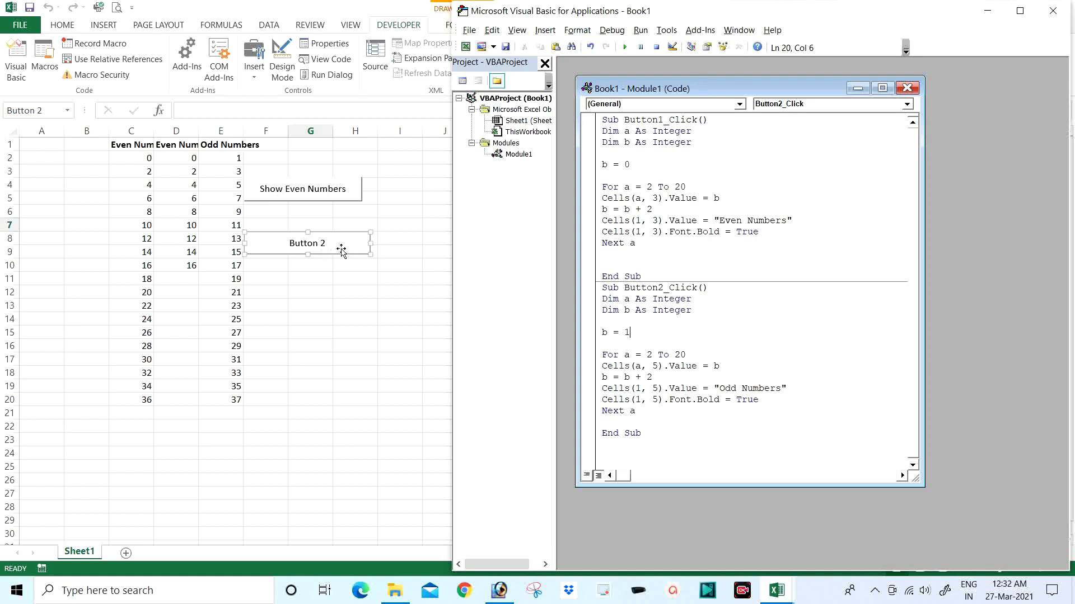
Replace the Button 2 caption with 'Show Odd Numbers'.
{"action": "right_click", "coordinate": [327, 245]}
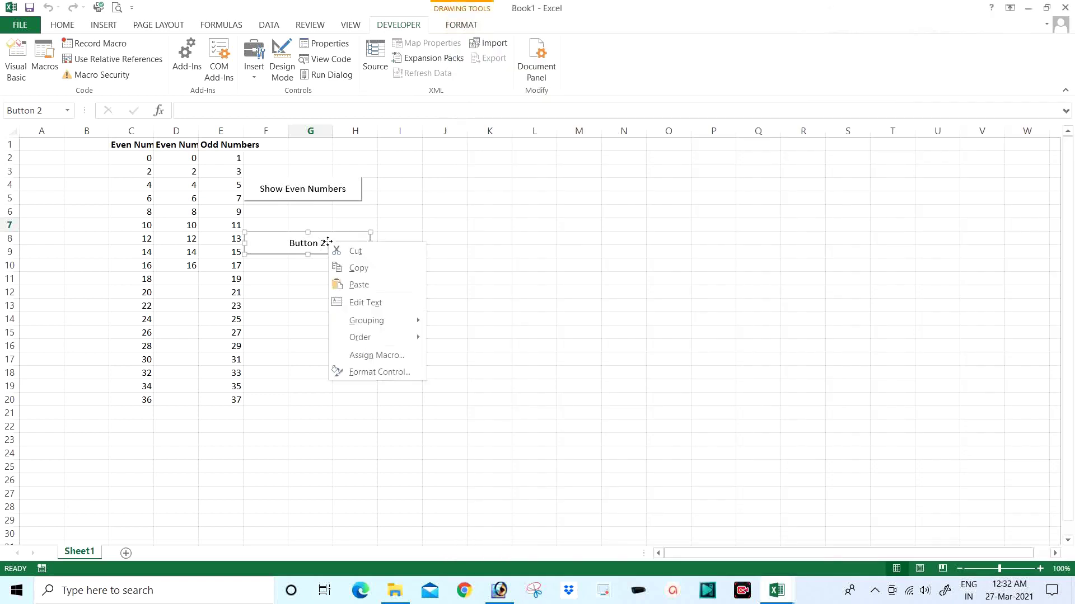
{"action": "left_click", "coordinate": [364, 302]}
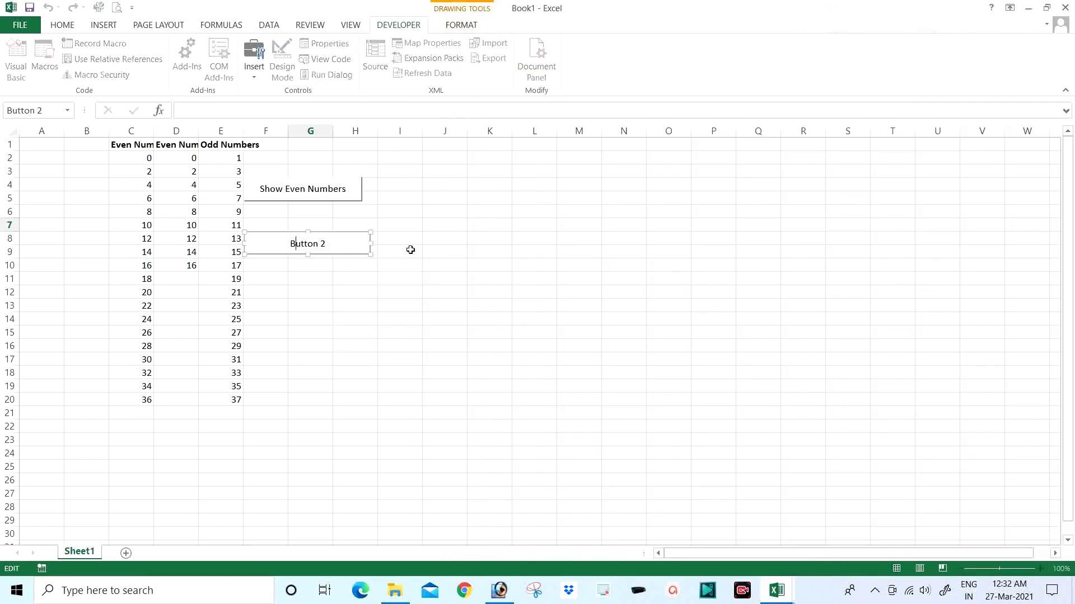
{"action": "key", "text": "BackSpace"}
{"action": "key", "text": "BackSpace"}
{"action": "key", "text": "BackSpace"}
{"action": "key", "text": "BackSpace"}
{"action": "key", "text": "BackSpace"}
{"action": "key", "text": "BackSpace"}
{"action": "key", "text": "BackSpace"}
{"action": "type", "text": "S"}
{"action": "type", "text": "h"}
{"action": "type", "text": "ow O"}
{"action": "type", "text": "dd Nu"}
{"action": "type", "text": "mber"}
{"action": "type", "text": "s"}
Move the Show Odd Numbers and Show Even Numbers buttons right into columns H–I, stacked.
{"action": "left_click", "coordinate": [425, 240]}
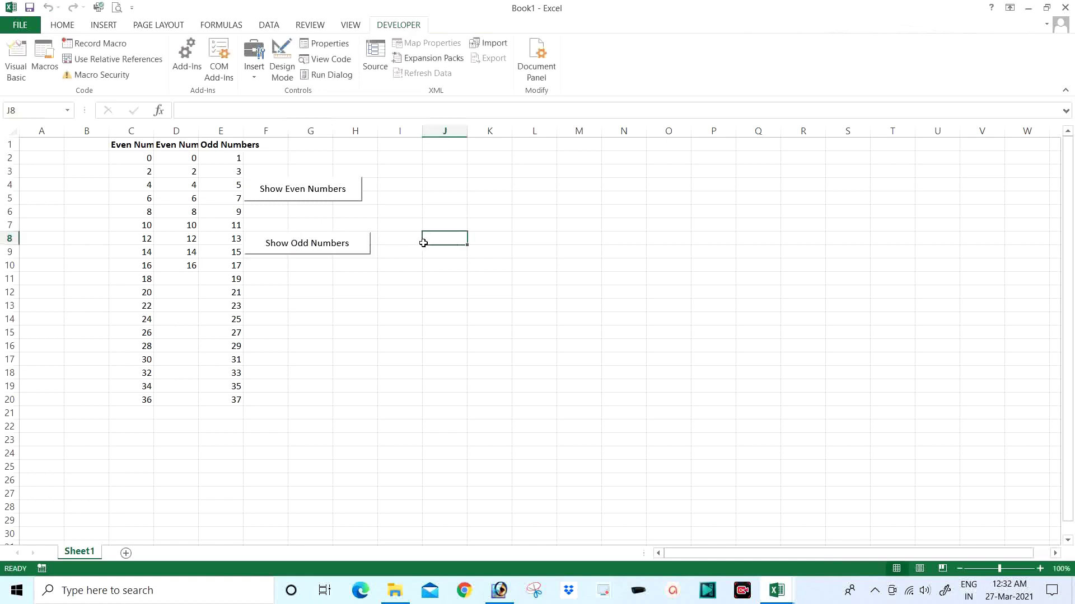
{"action": "right_click", "coordinate": [312, 242]}
{"action": "key", "text": "Escape"}
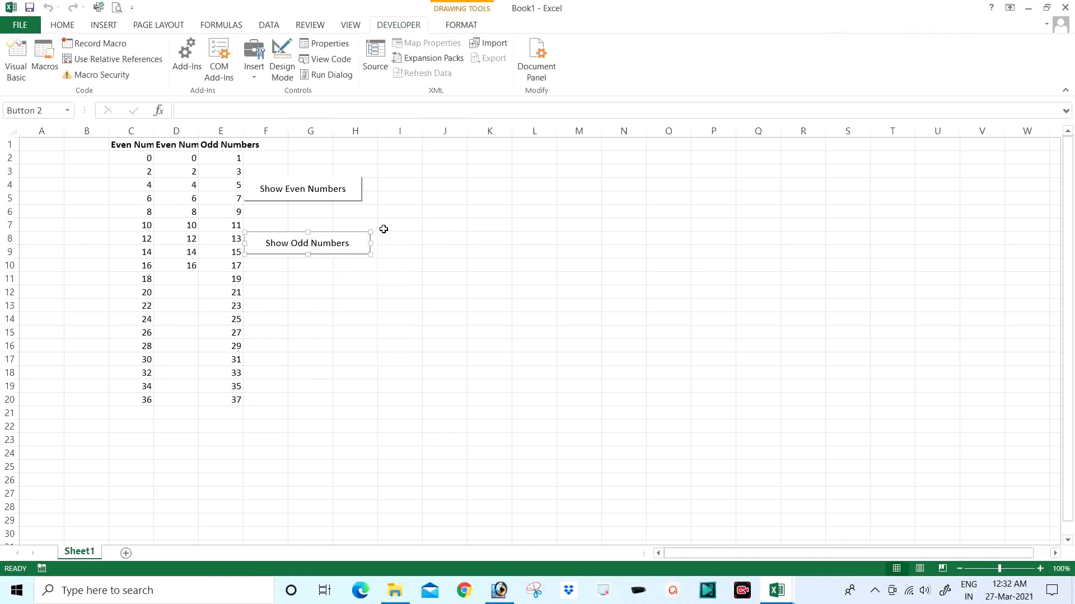
{"action": "left_click_drag", "start_coordinate": [323, 232], "coordinate": [407, 232]}
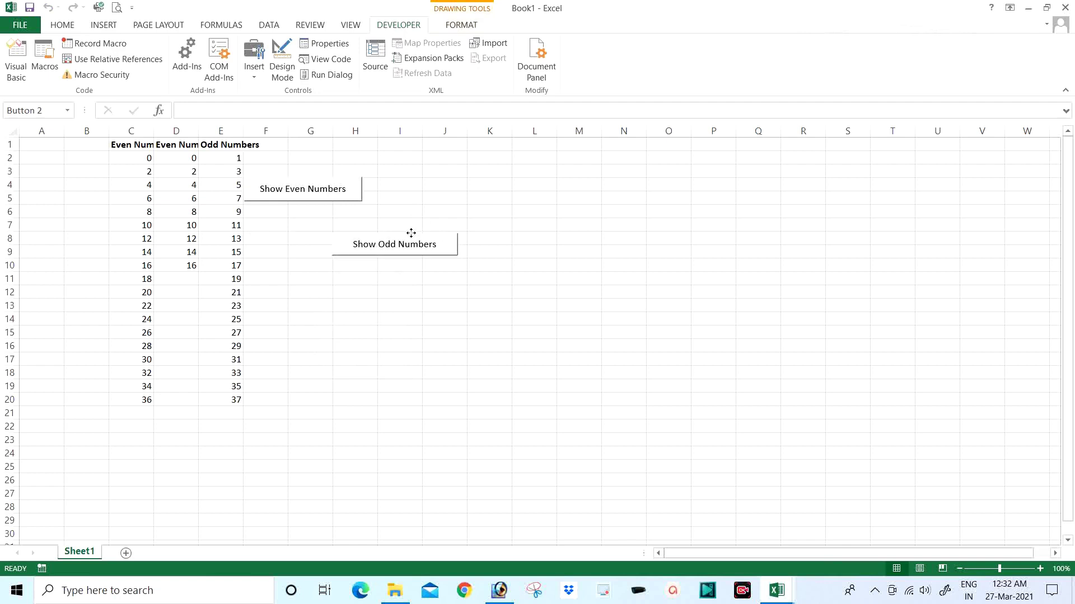
{"action": "right_click", "coordinate": [323, 183]}
{"action": "key", "text": "Escape"}
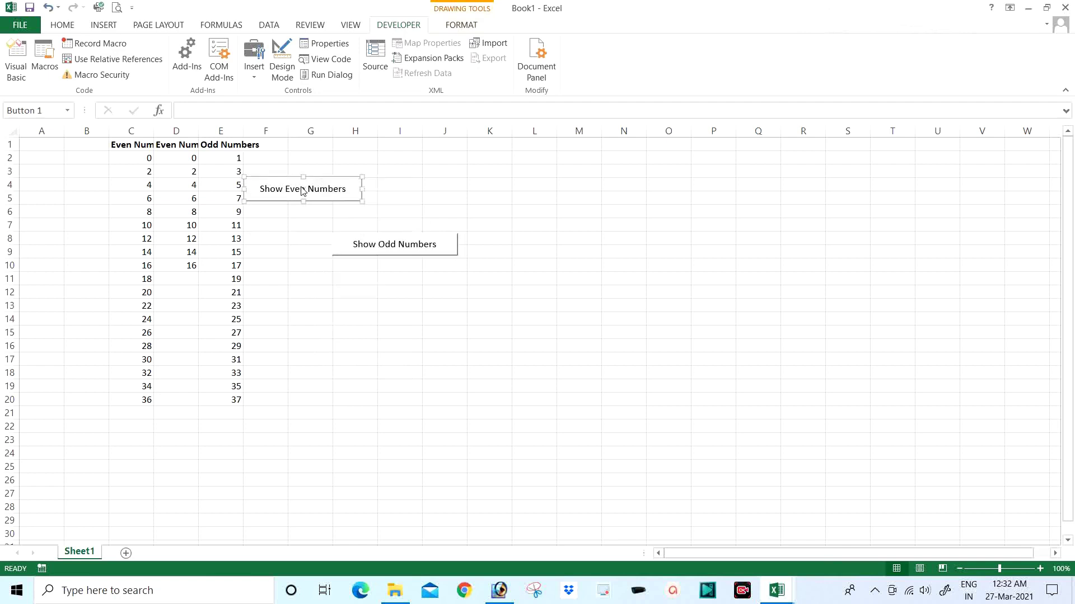
{"action": "left_click_drag", "start_coordinate": [283, 181], "coordinate": [374, 180]}
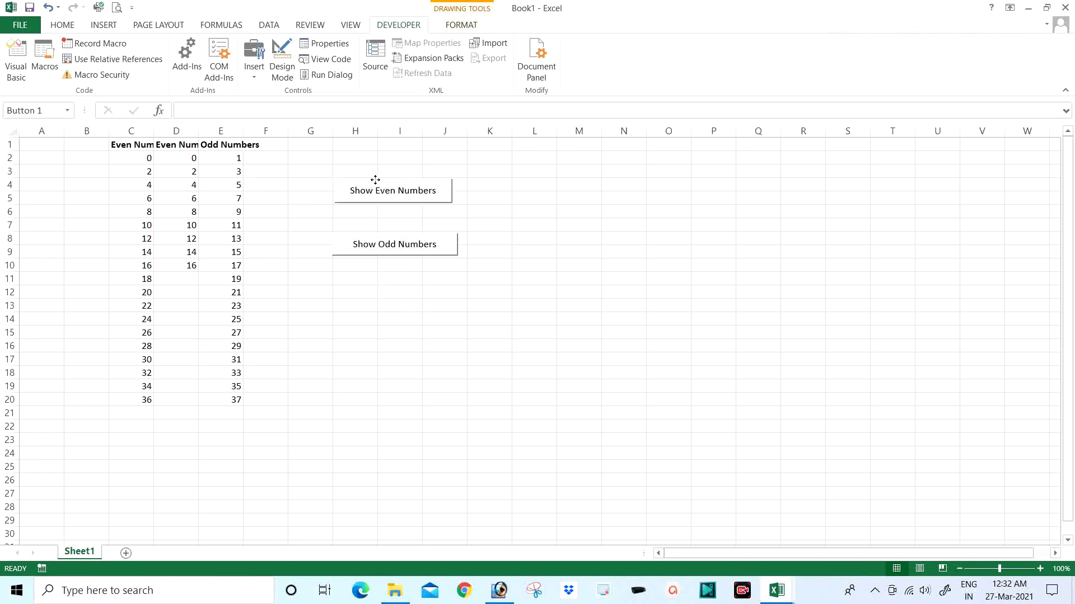
{"action": "left_click", "coordinate": [386, 321]}
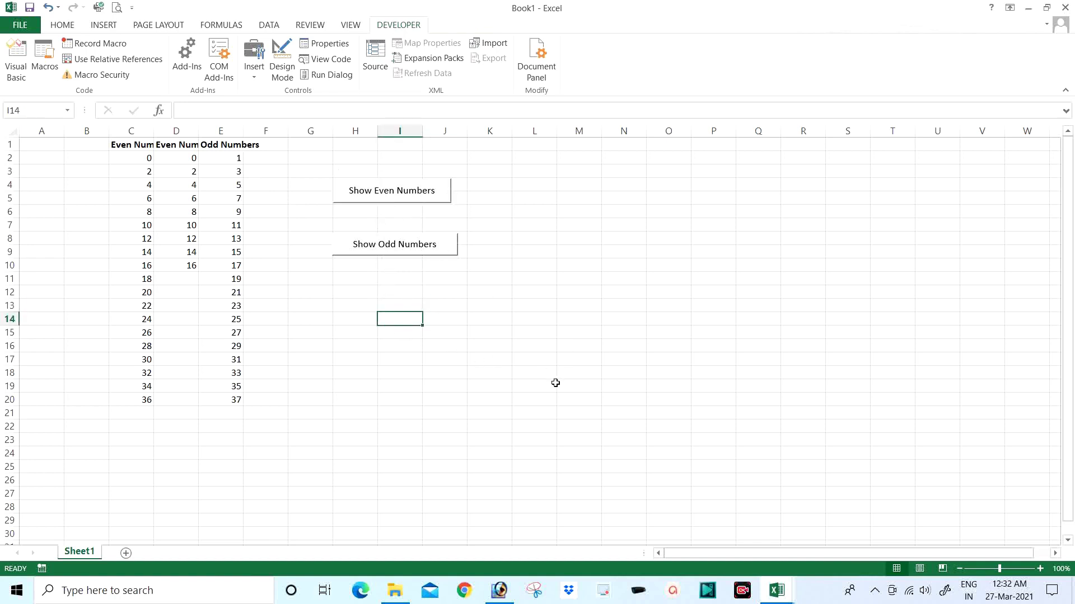
Run the Show Odd Numbers macro from the worksheet.
{"action": "left_click", "coordinate": [16, 58]}
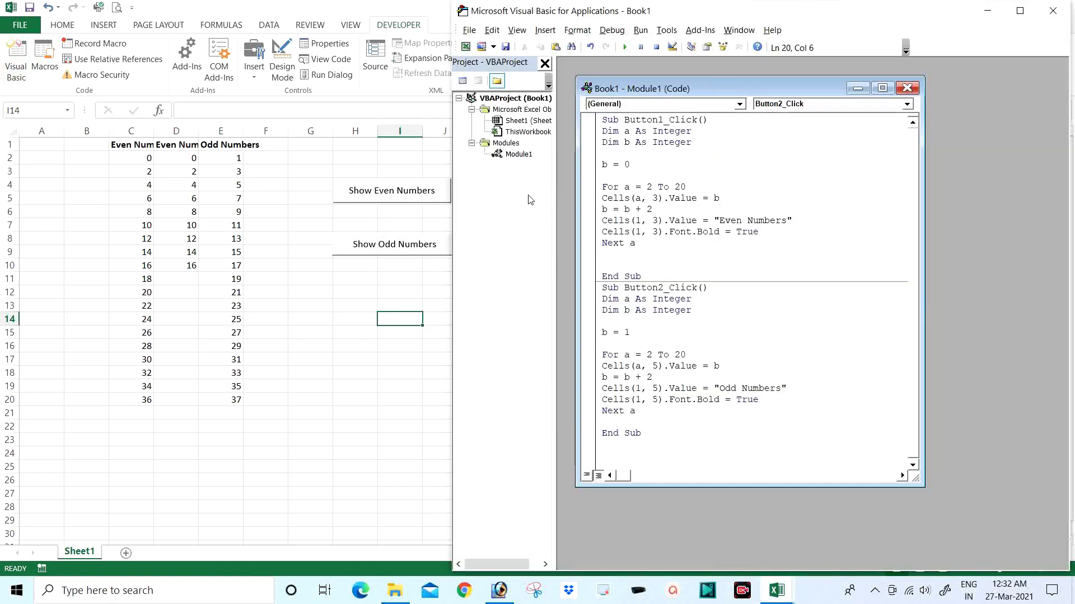
{"action": "left_click", "coordinate": [307, 169]}
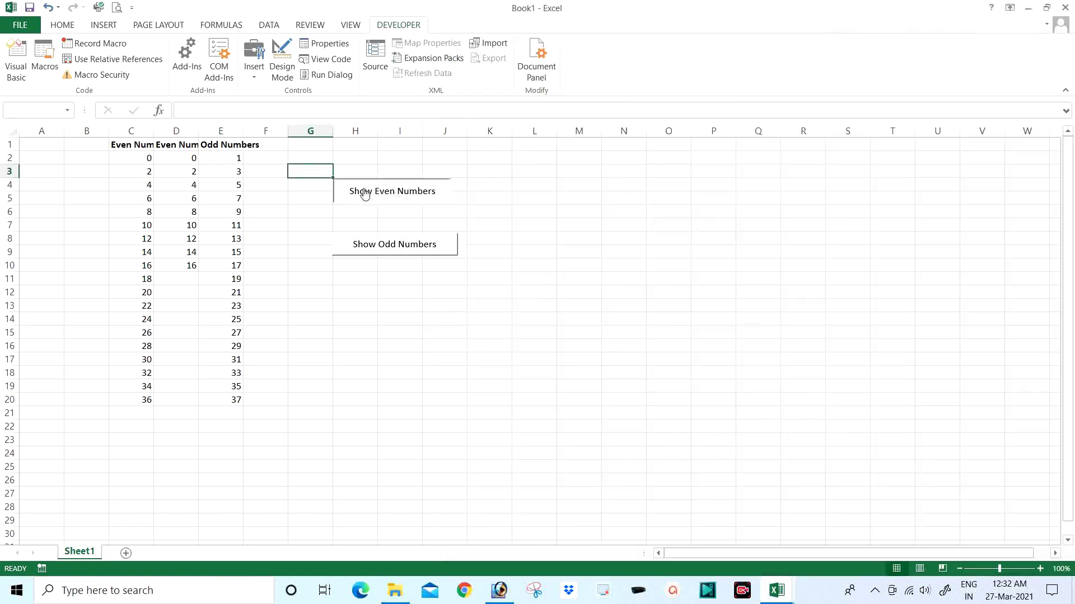
{"action": "left_click", "coordinate": [380, 247]}
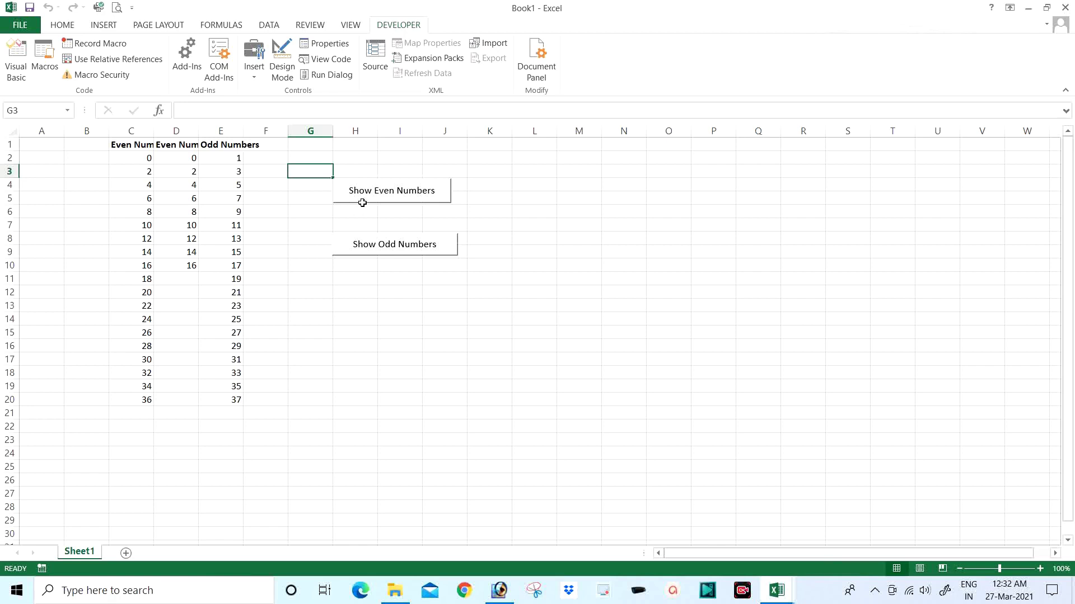
Reopen the VBA editor showing Module1 with Button1_Click and Button2_Click.
{"action": "right_click", "coordinate": [398, 190]}
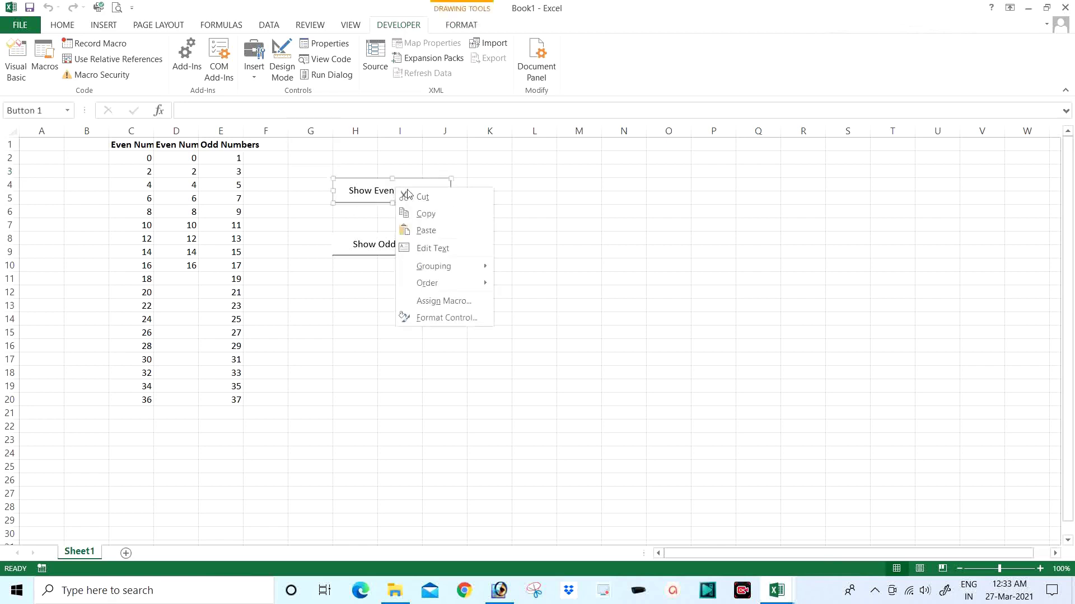
{"action": "left_click", "coordinate": [324, 163]}
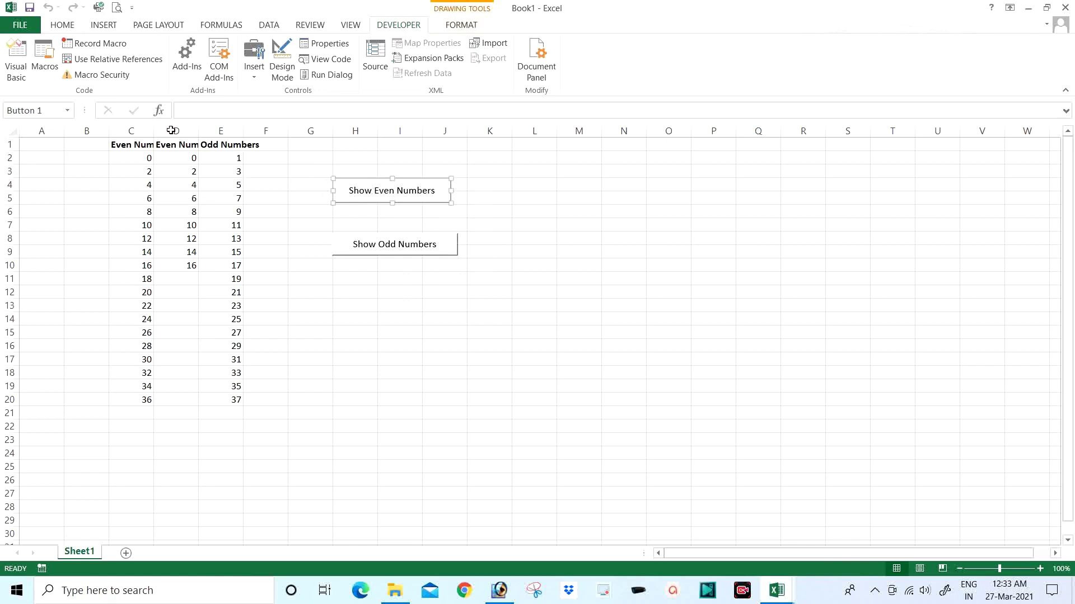
{"action": "left_click", "coordinate": [16, 59]}
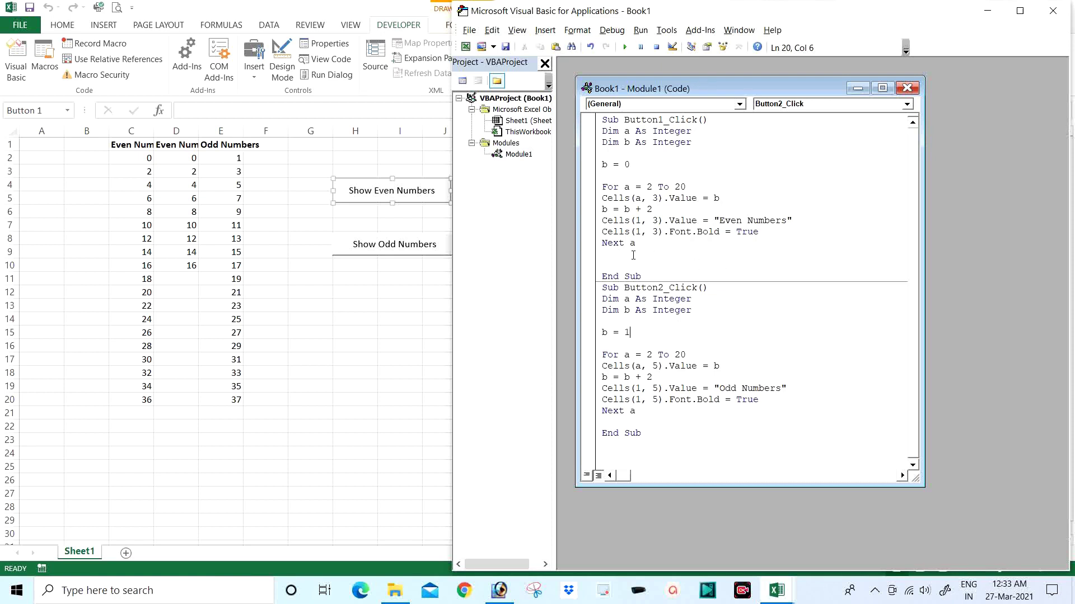
Leave a single blank line between Next a and End Sub in Button1_Click.
{"action": "left_click", "coordinate": [633, 255]}
{"action": "key", "text": "Return"}
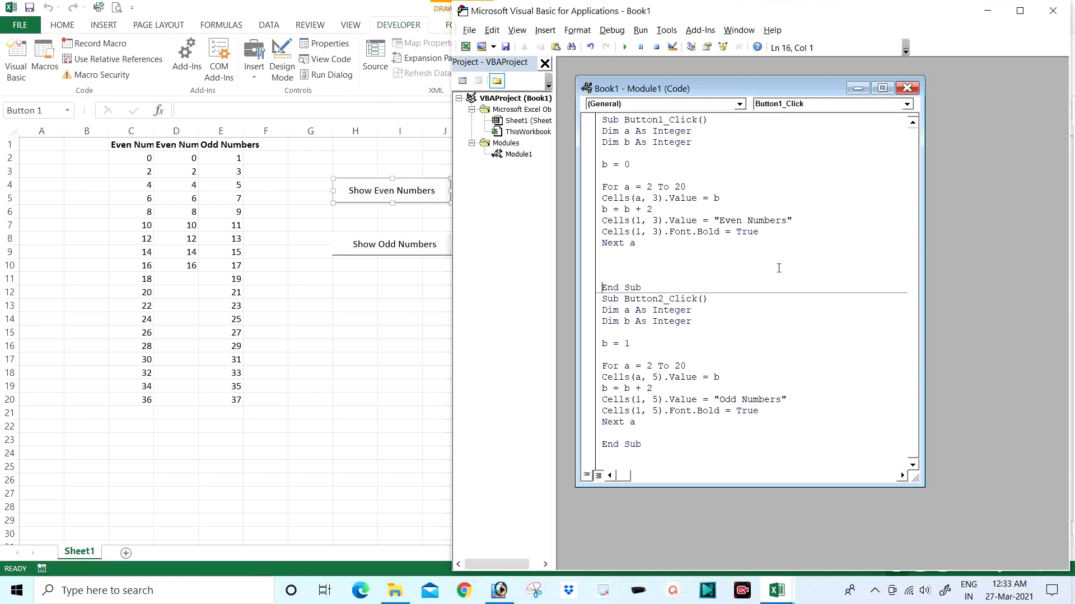
{"action": "key", "text": "BackSpace"}
{"action": "key", "text": "BackSpace"}
{"action": "key", "text": "BackSpace"}
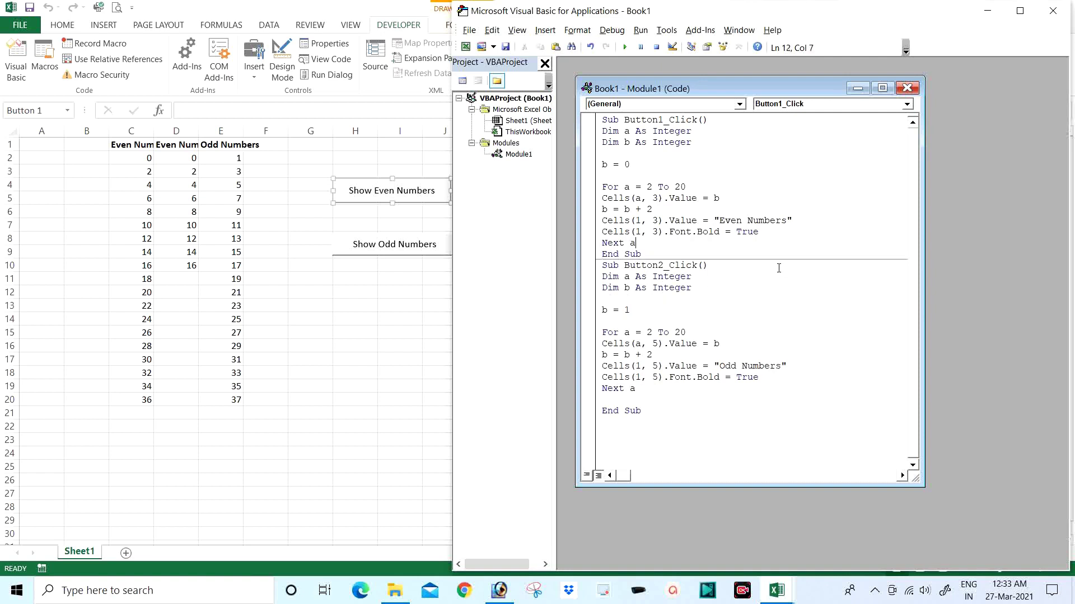
{"action": "key", "text": "Return"}
{"action": "key", "text": "Return"}
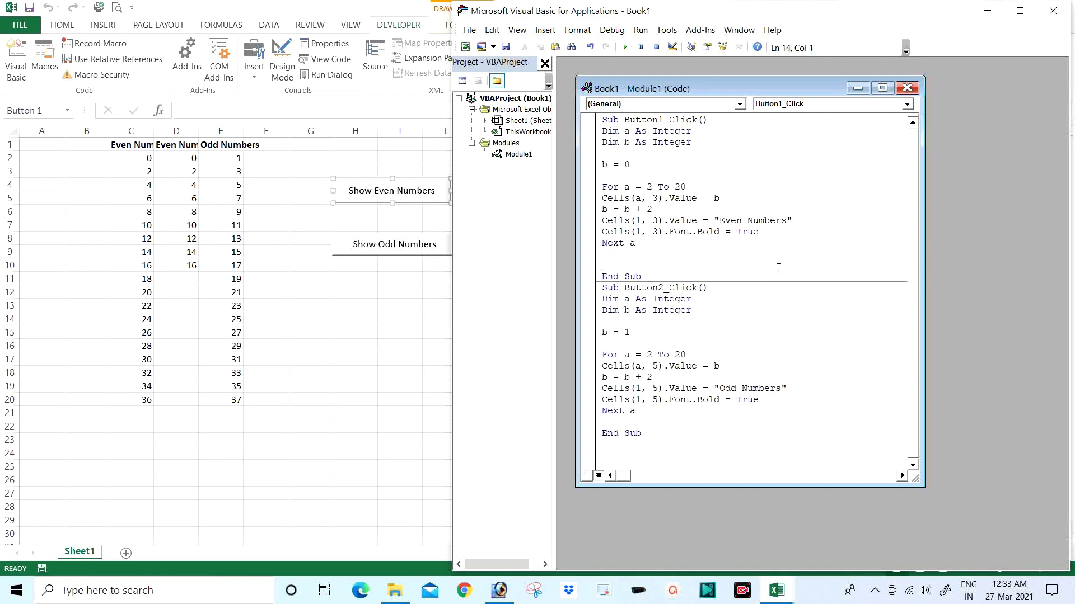
{"action": "key", "text": "Return"}
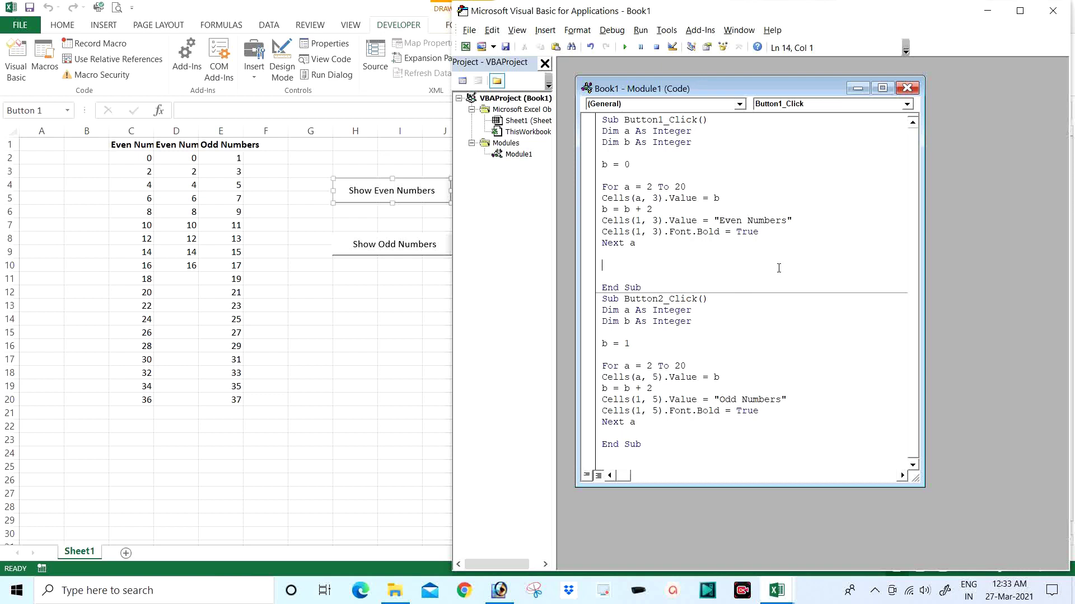
Type worksheets("Sheet1").range( on the blank line after Next a.
{"action": "type", "text": "w"}
{"action": "type", "text": "o"}
{"action": "type", "text": "r"}
{"action": "type", "text": "kshee"}
{"action": "type", "text": "t"}
{"action": "type", "text": "s"}
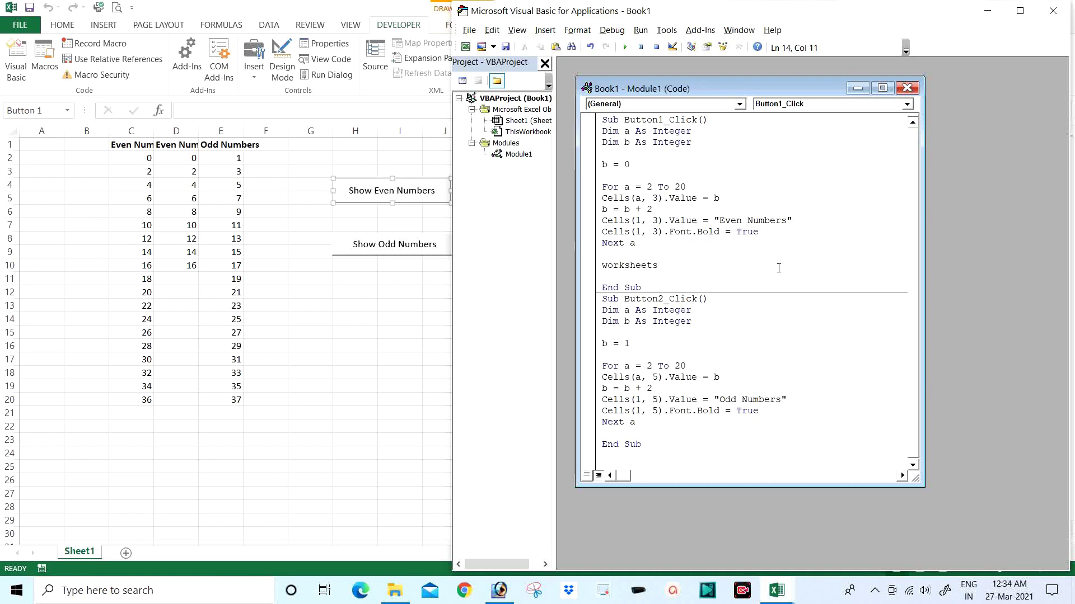
{"action": "type", "text": "("}
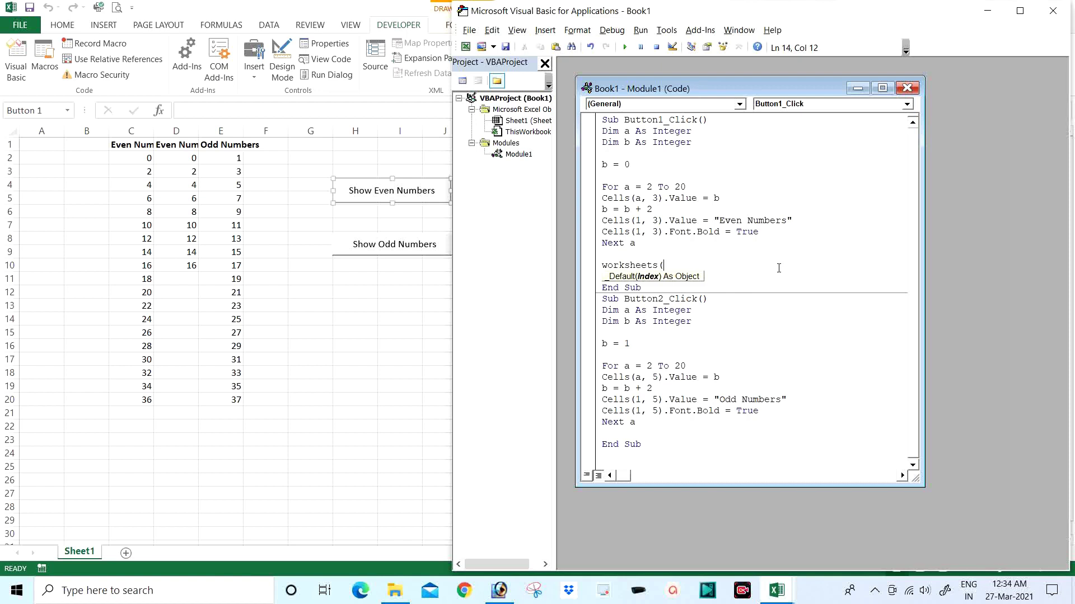
{"action": "type", "text": "\""}
{"action": "type", "text": "S"}
{"action": "type", "text": "heet"}
{"action": "type", "text": "1"}
{"action": "type", "text": "\""}
{"action": "type", "text": ")."}
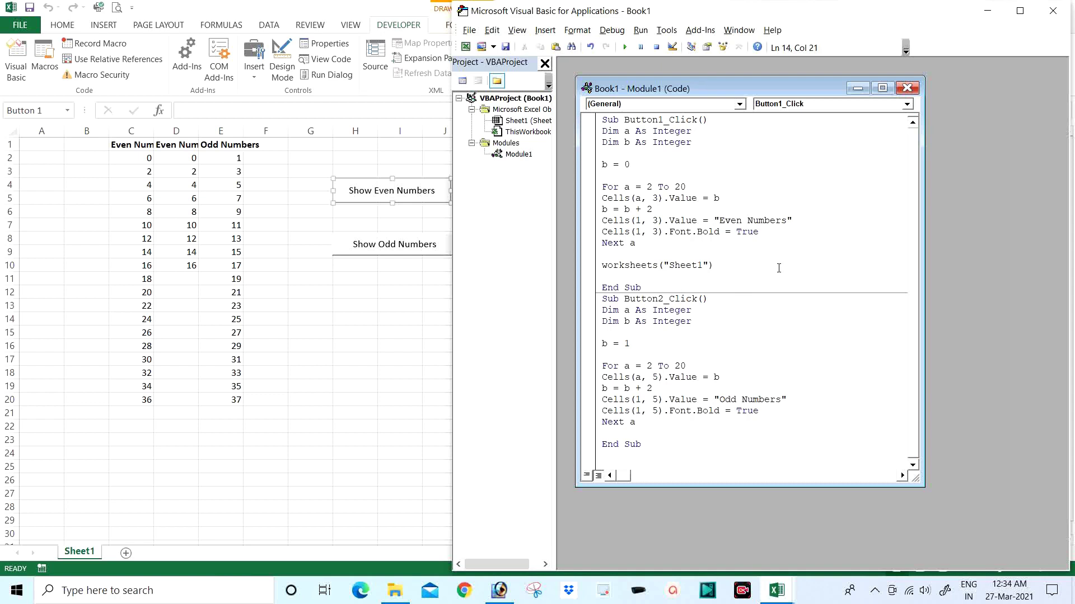
{"action": "type", "text": "ra"}
{"action": "type", "text": "nge"}
{"action": "type", "text": "("}
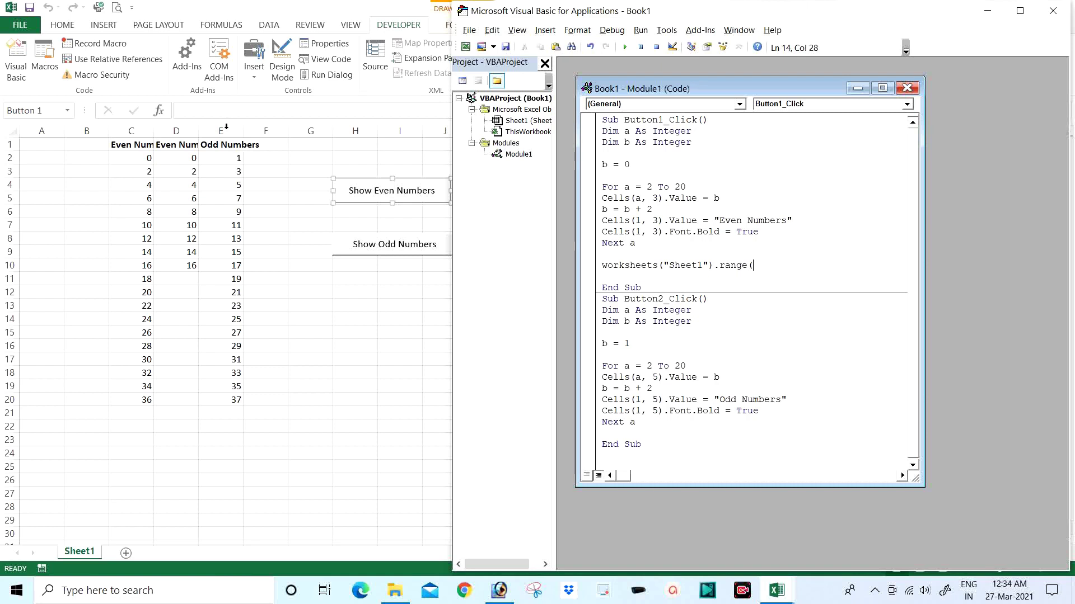
Complete the statement as Worksheets("Sheet1").Range("e1:e21").ClearContents.
{"action": "type", "text": "\"\""}
{"action": "key", "text": "Left"}
{"action": "type", "text": "e:"}
{"action": "type", "text": "e\""}
{"action": "type", "text": ")"}
{"action": "key", "text": "Left"}
{"action": "key", "text": "Left"}
{"action": "key", "text": "Left"}
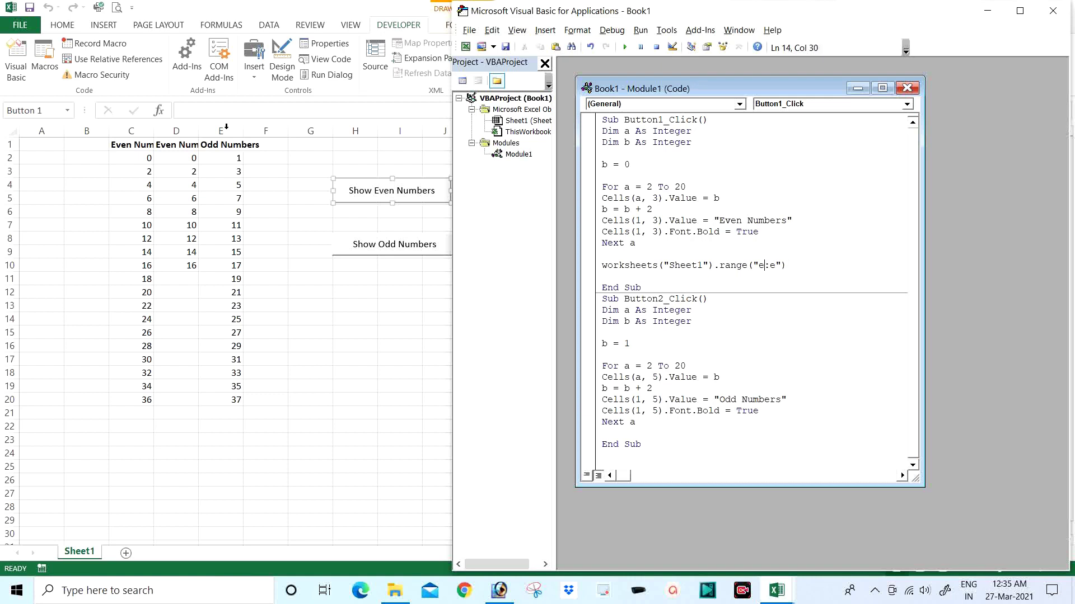
{"action": "type", "text": "1"}
{"action": "key", "text": "Right"}
{"action": "key", "text": "Right"}
{"action": "key", "text": "Left"}
{"action": "type", "text": "21"}
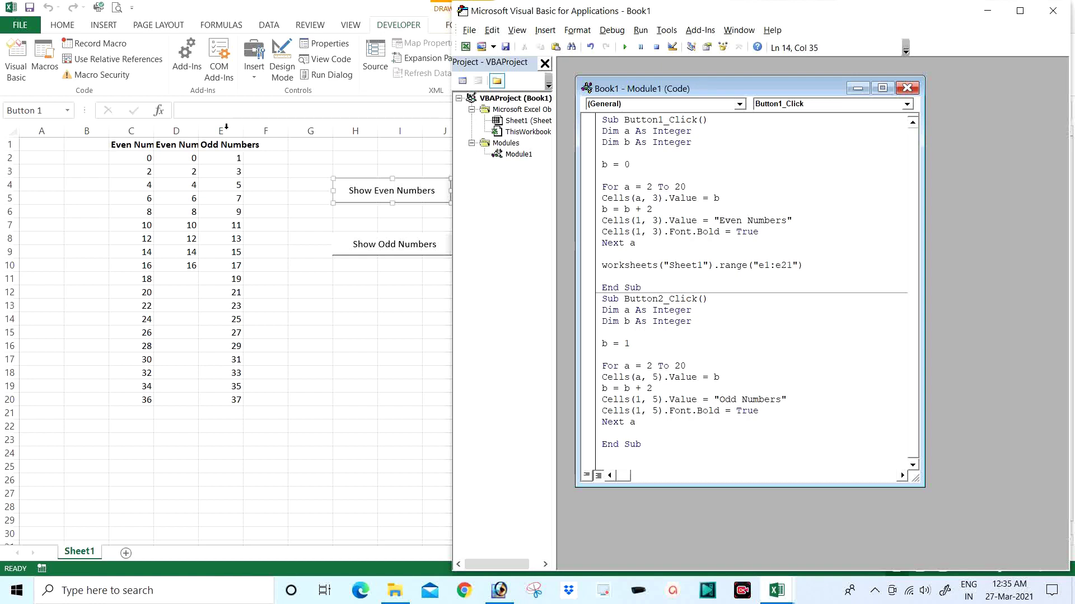
{"action": "key", "text": "Right"}
{"action": "type", "text": "."}
{"action": "type", "text": "clea"}
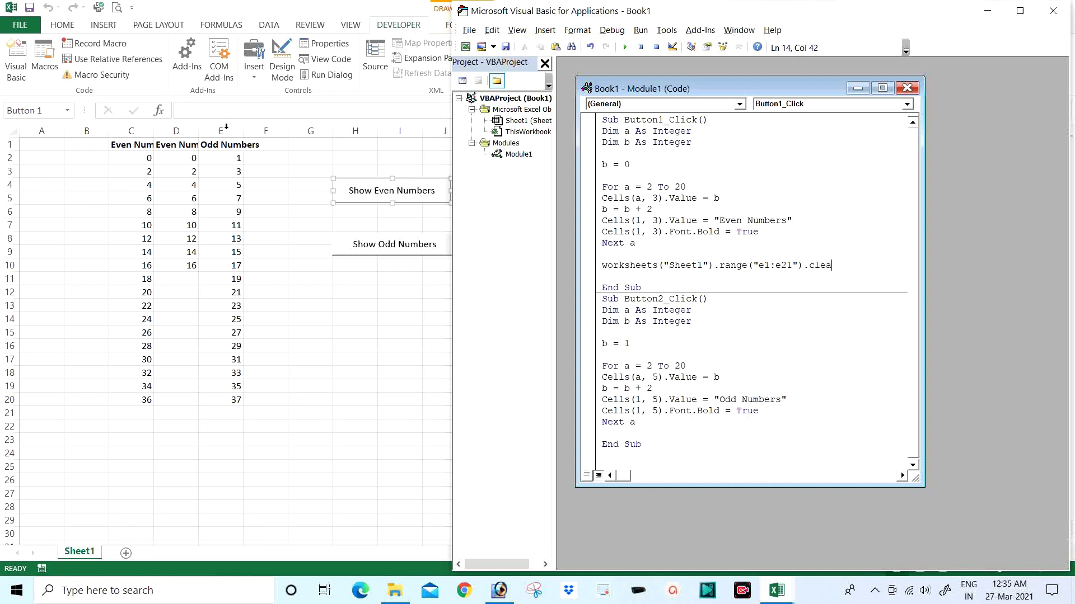
{"action": "type", "text": "r"}
{"action": "type", "text": "co"}
{"action": "type", "text": "nte"}
{"action": "type", "text": "nts"}
{"action": "key", "text": "Return"}
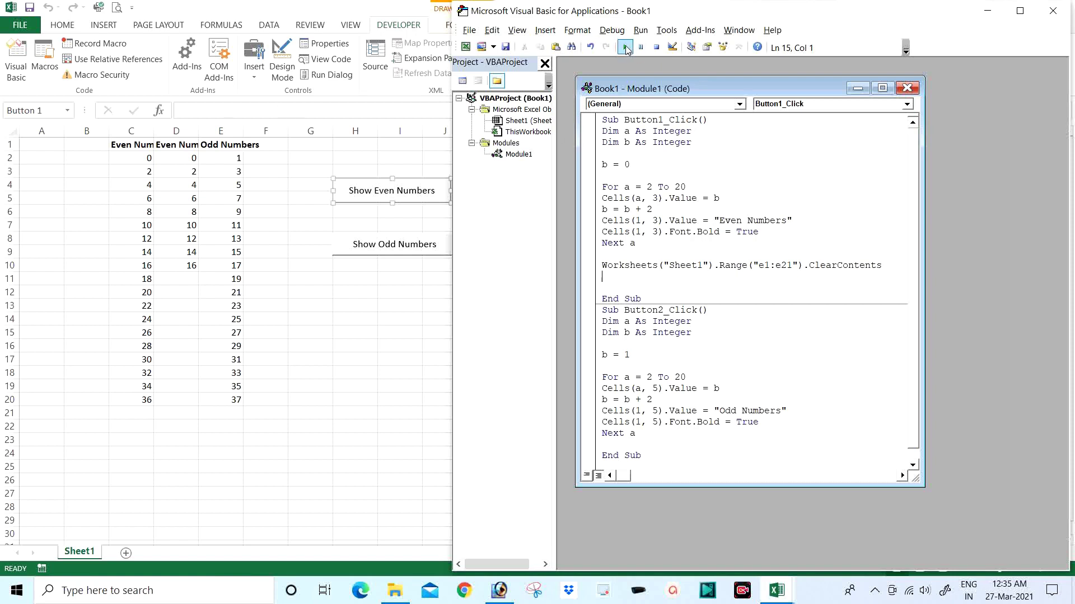
Test-run Button1_Click, then return to the Excel worksheet.
{"action": "left_click", "coordinate": [626, 47]}
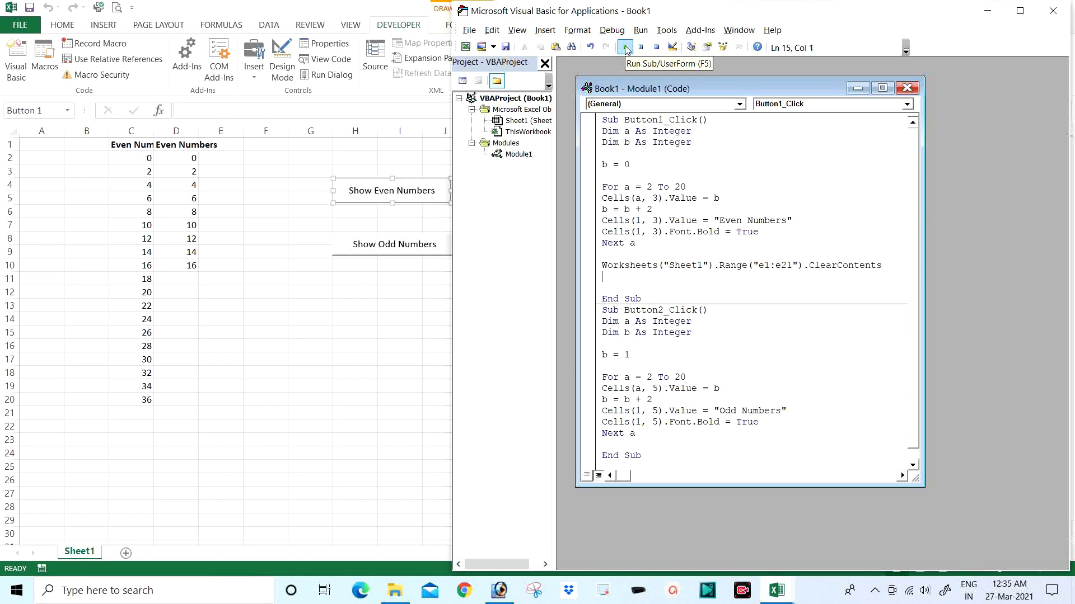
{"action": "left_click", "coordinate": [372, 249]}
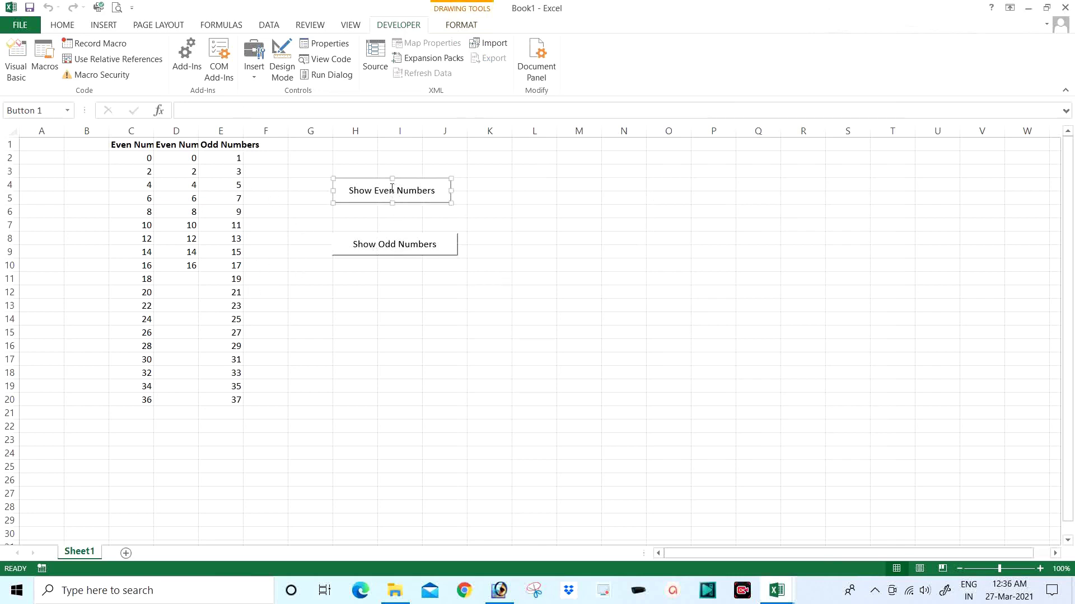
Run Show Even Numbers to empty column E, then reopen the code and select the ClearContents line.
{"action": "left_click", "coordinate": [571, 207]}
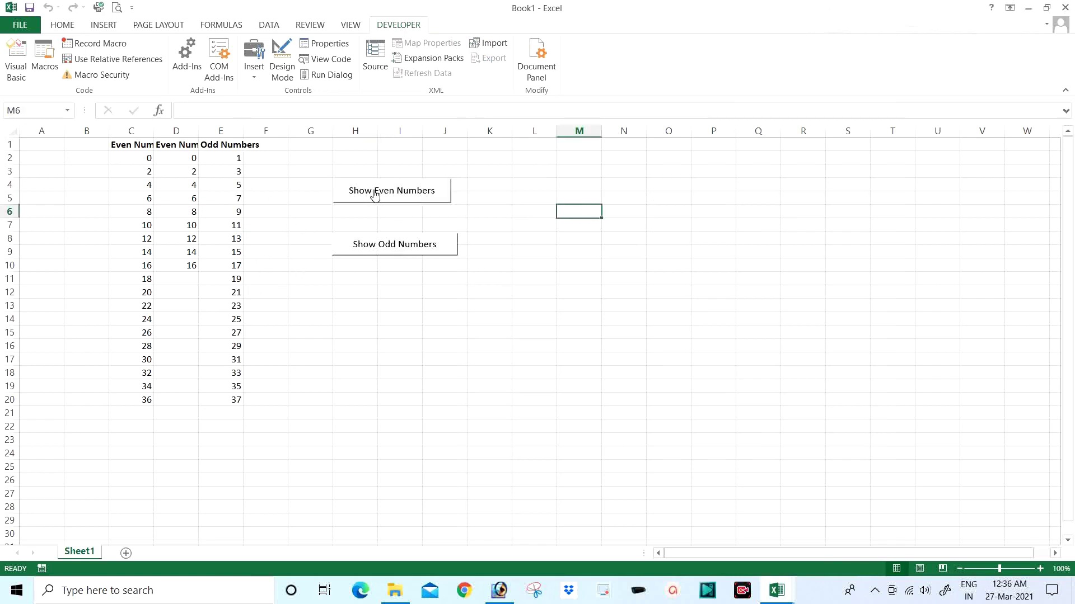
{"action": "left_click", "coordinate": [375, 193]}
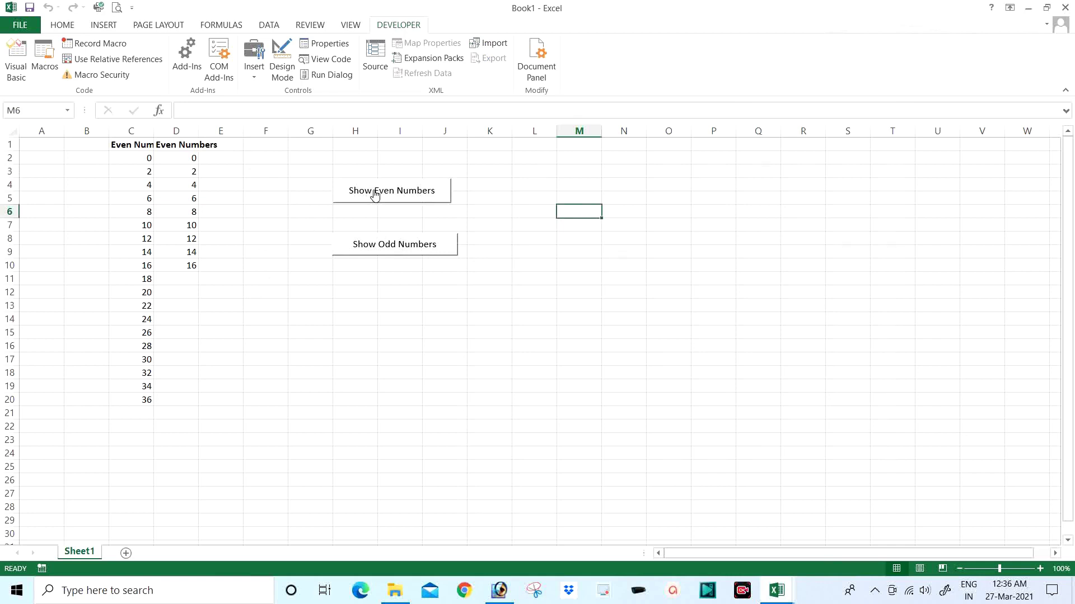
{"action": "left_click", "coordinate": [15, 67]}
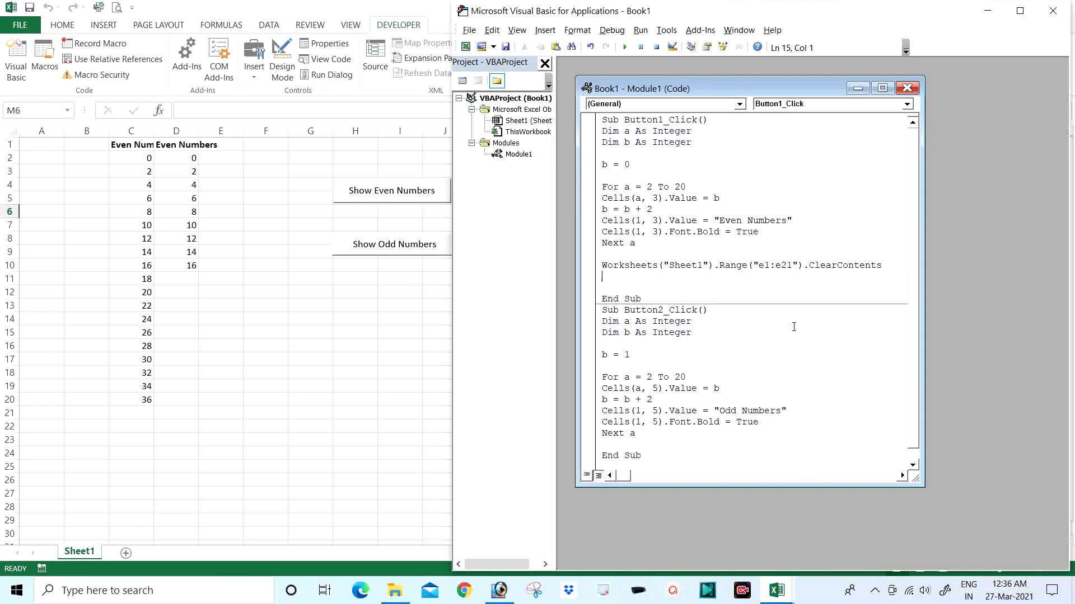
{"action": "left_click_drag", "start_coordinate": [883, 265], "coordinate": [597, 262]}
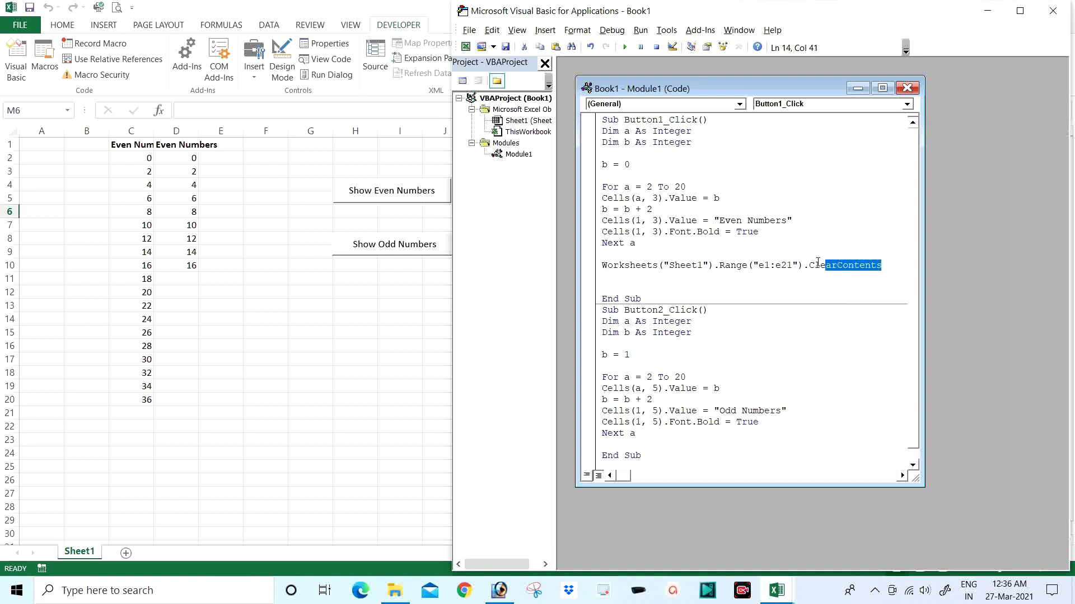
Copy the ClearContents line and paste it after Next a in Button2_Click, removing the extra line.
{"action": "right_click", "coordinate": [640, 267]}
{"action": "left_click", "coordinate": [670, 291]}
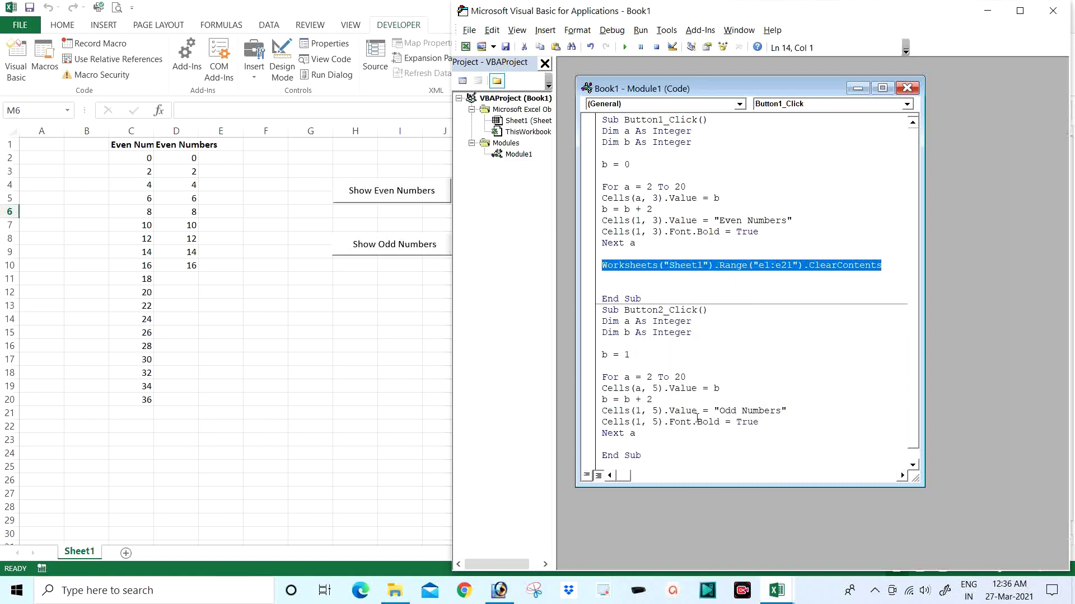
{"action": "left_click", "coordinate": [617, 444]}
{"action": "key", "text": "ctrl+shift+End"}
{"action": "key", "text": "Delete"}
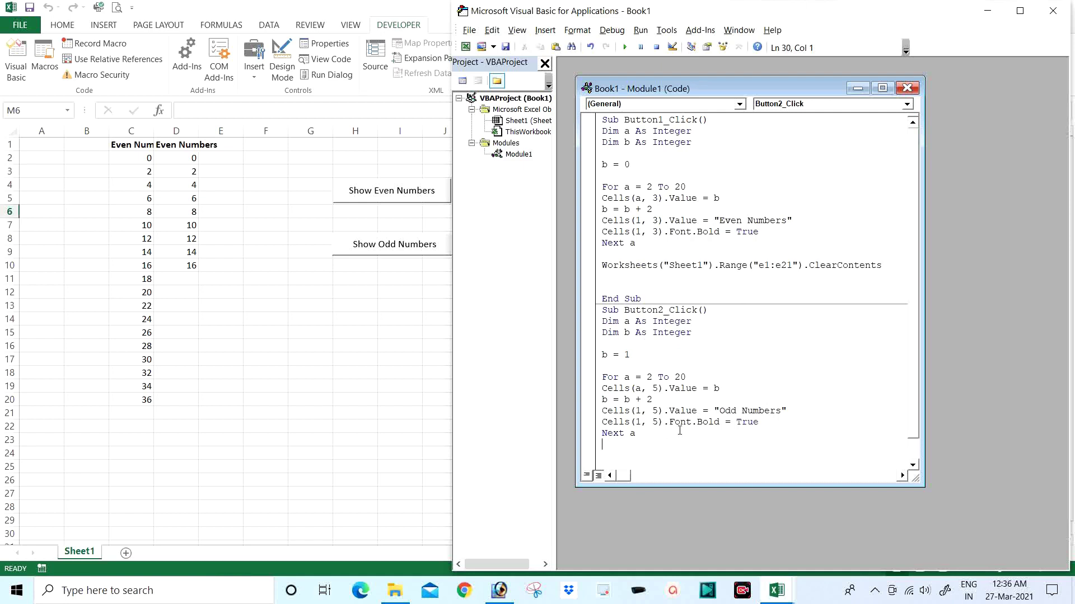
{"action": "key", "text": "ctrl+v"}
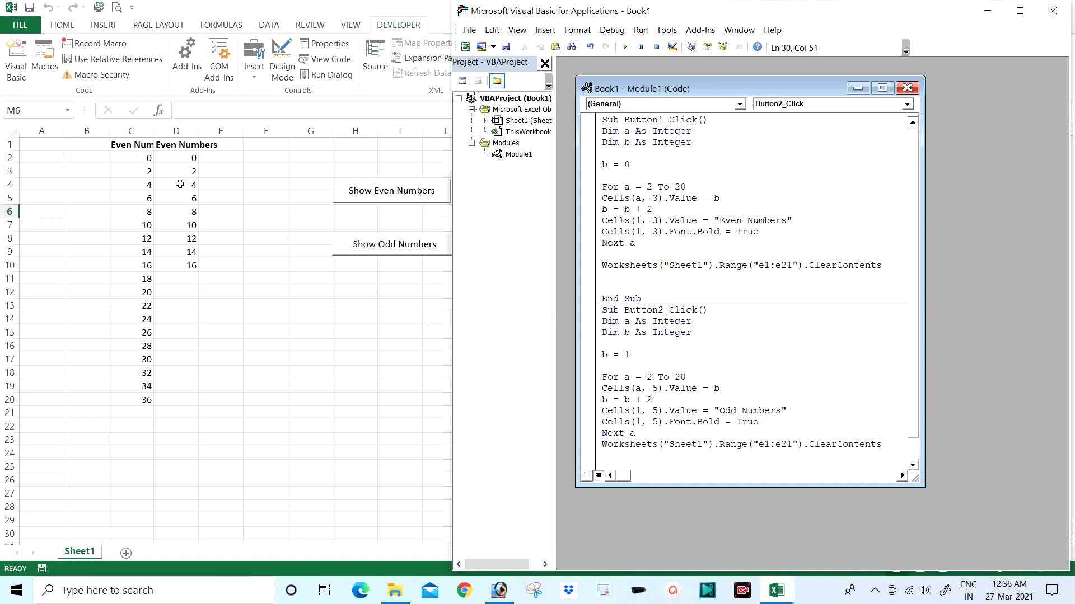
Change the pasted line's range from e1:e21 to c1:c21.
{"action": "left_click", "coordinate": [763, 445]}
{"action": "key", "text": "BackSpace"}
{"action": "type", "text": "c"}
{"action": "key", "text": "Right"}
{"action": "key", "text": "BackSpace"}
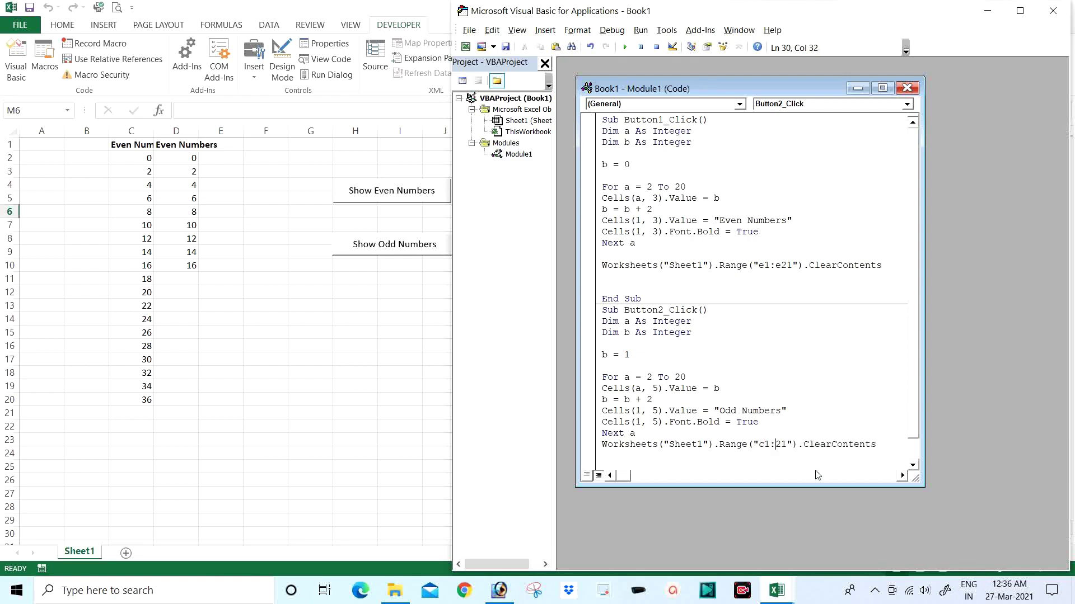
{"action": "type", "text": "c"}
Run Button2_Click and then Button1_Click from the VBA editor to test them.
{"action": "left_click", "coordinate": [625, 48]}
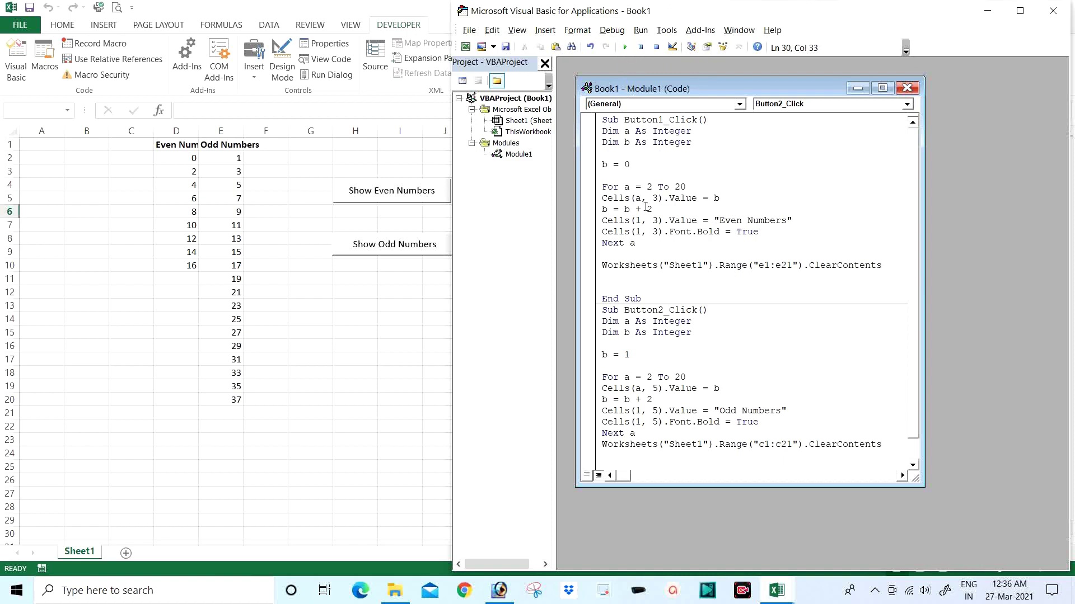
{"action": "left_click", "coordinate": [638, 363]}
{"action": "left_click", "coordinate": [627, 175]}
{"action": "left_click", "coordinate": [625, 47]}
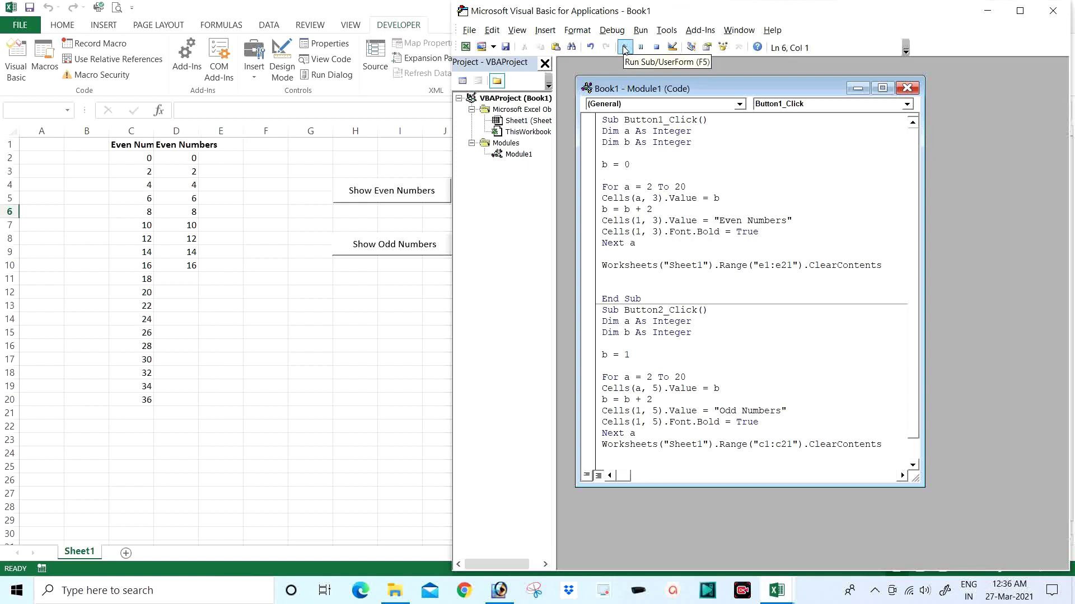
In the sheet, alternate Show Even Numbers and Show Odd Numbers, ending with Odd Numbers 1–37 in E.
{"action": "left_click", "coordinate": [310, 171]}
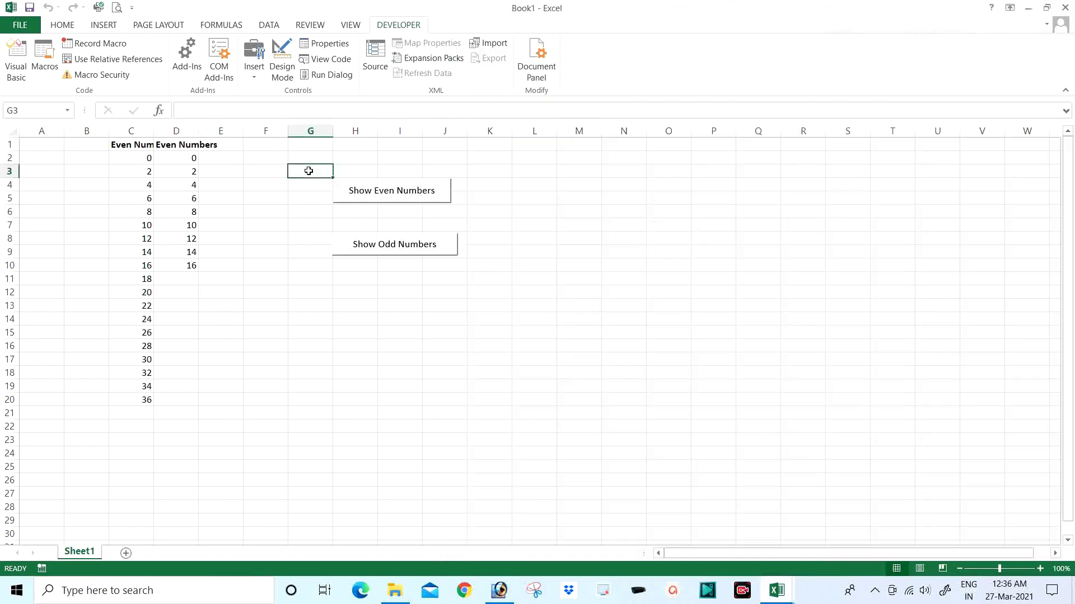
{"action": "left_click", "coordinate": [384, 195]}
{"action": "left_click", "coordinate": [386, 246]}
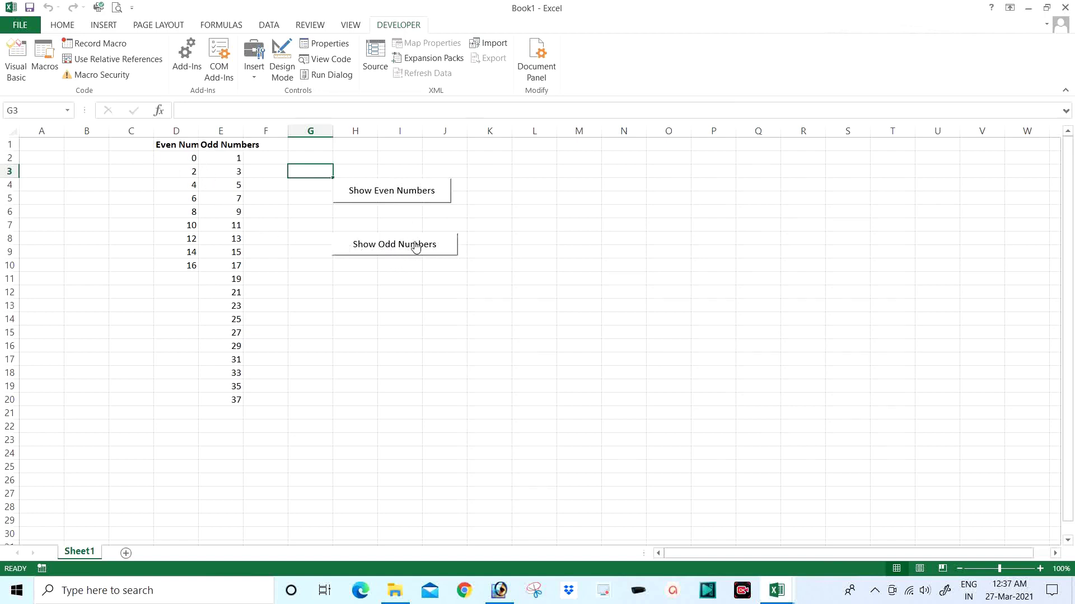
{"action": "left_click", "coordinate": [382, 193]}
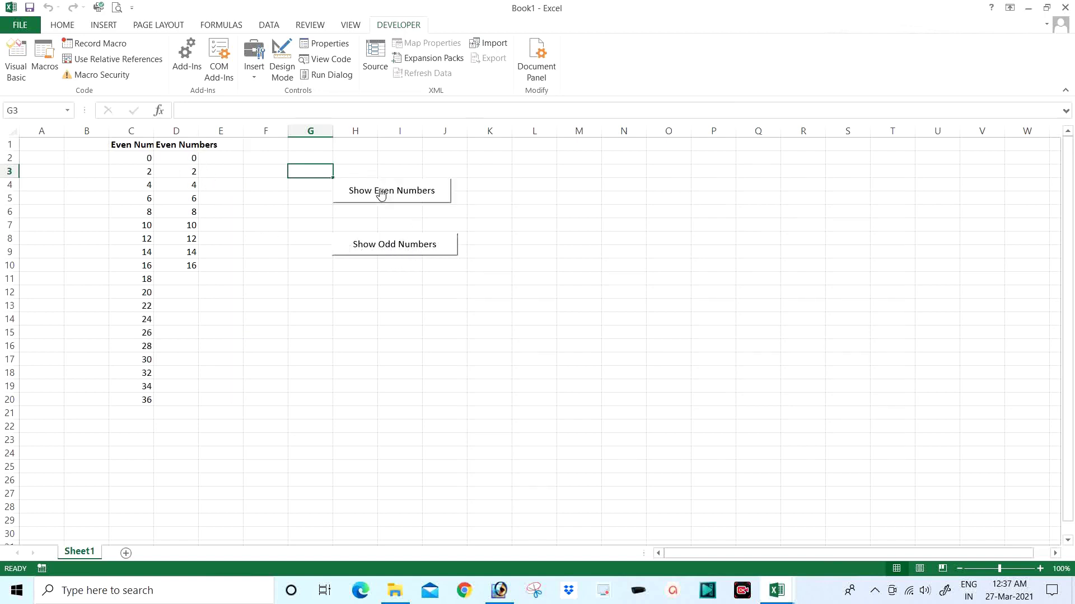
{"action": "left_click", "coordinate": [396, 247]}
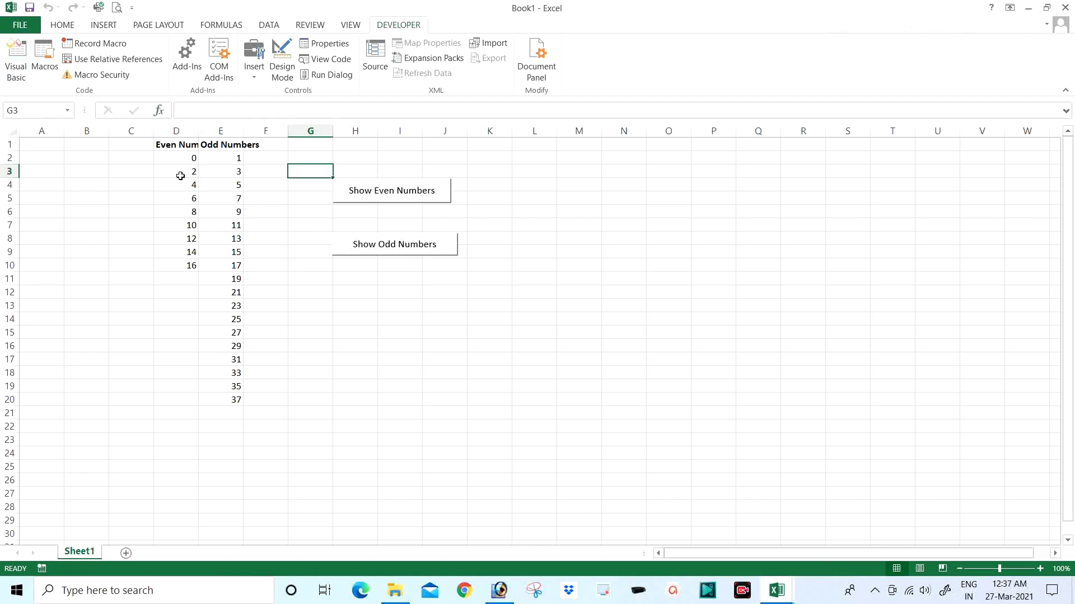
In the VBA editor, paste a copy of the ClearContents line below the existing one in Button1_Click.
{"action": "left_click", "coordinate": [18, 65]}
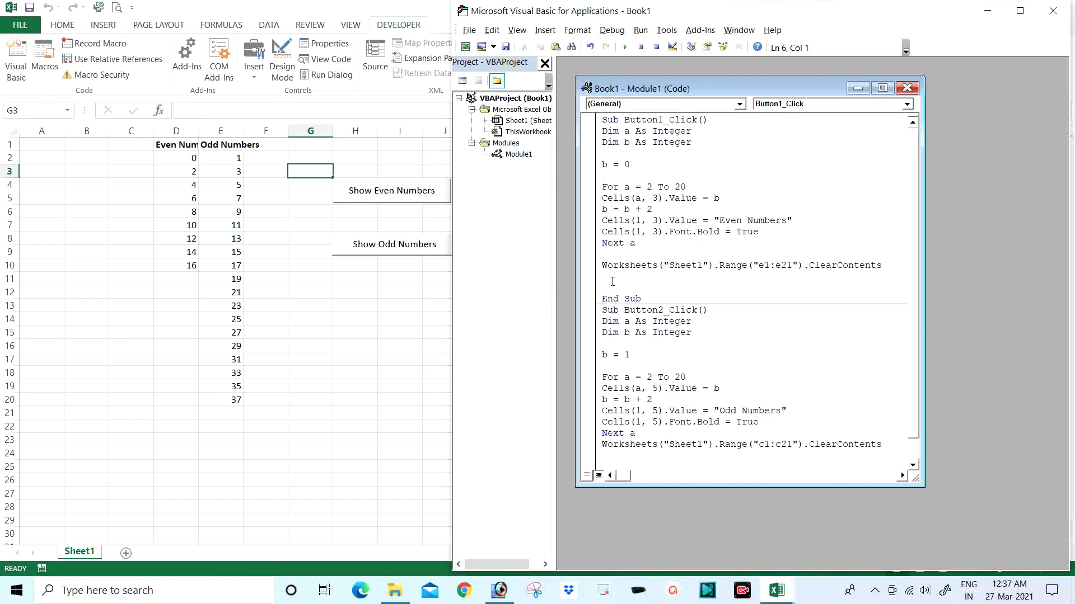
{"action": "left_click", "coordinate": [607, 279]}
{"action": "key", "text": "ctrl+v"}
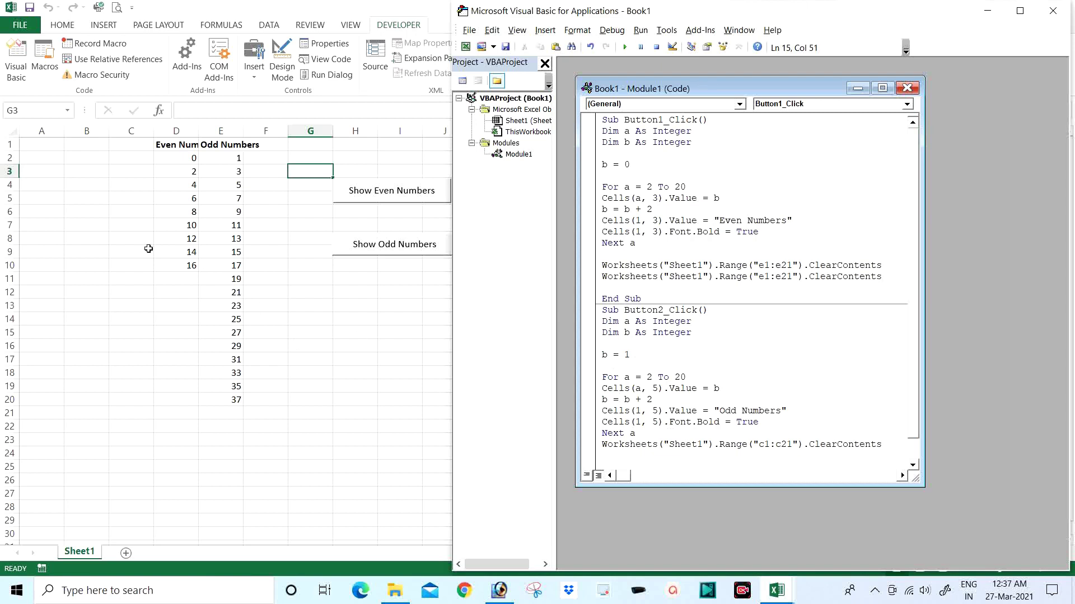
Change the pasted line's range to "d:d" and run Button1_Click.
{"action": "left_click", "coordinate": [765, 277]}
{"action": "key", "text": "BackSpace"}
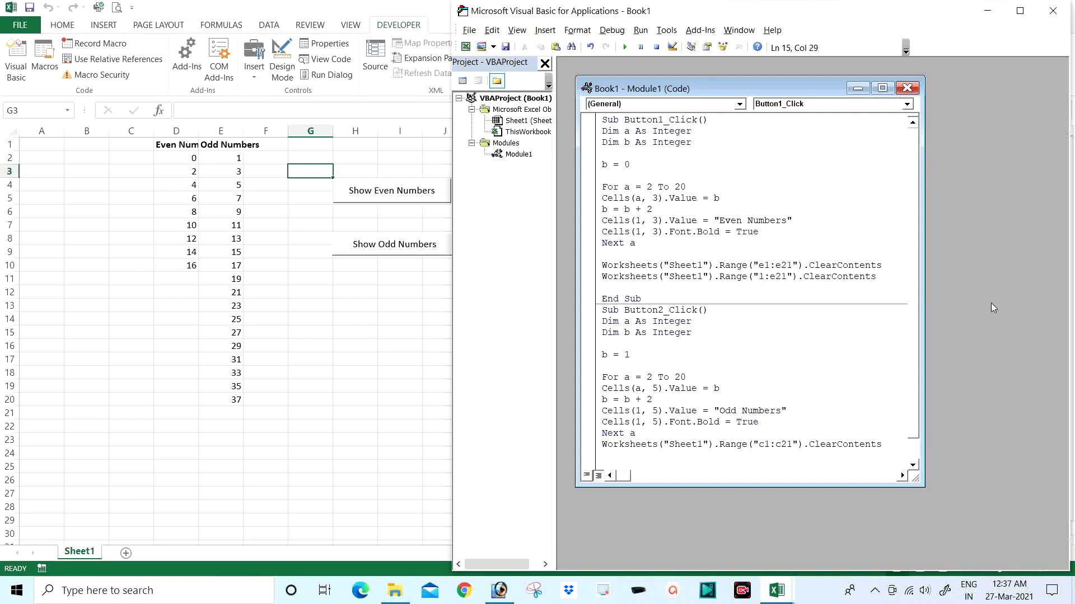
{"action": "type", "text": "d"}
{"action": "key", "text": "Right"}
{"action": "key", "text": "Right"}
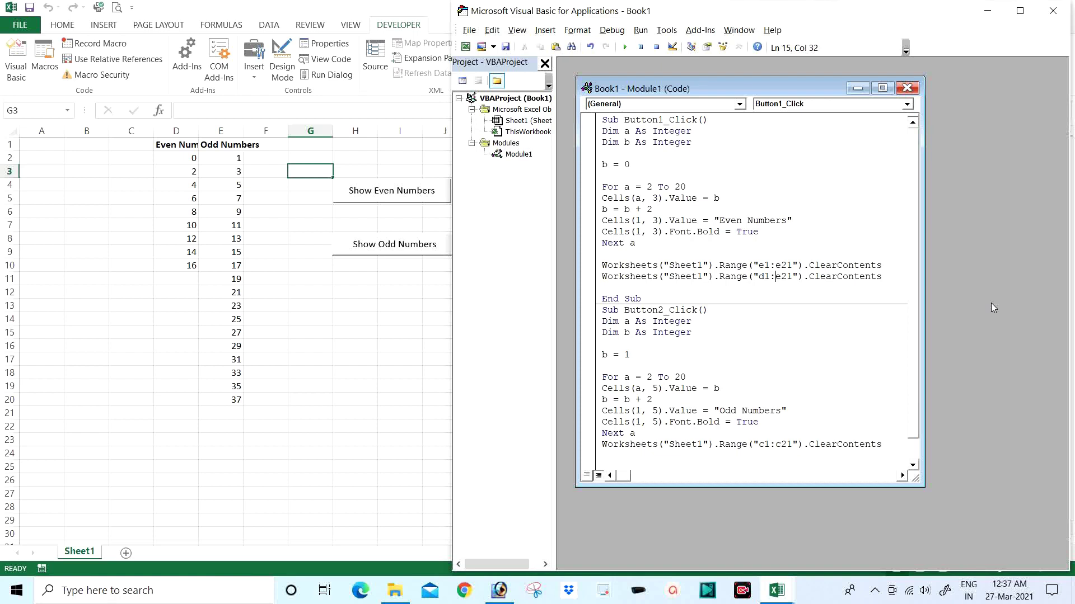
{"action": "key", "text": "Right"}
{"action": "key", "text": "Right"}
{"action": "key", "text": "BackSpace"}
{"action": "key", "text": "Delete"}
{"action": "key", "text": "BackSpace"}
{"action": "type", "text": "d"}
{"action": "key", "text": "Left"}
{"action": "key", "text": "BackSpace"}
{"action": "left_click", "coordinate": [625, 47]}
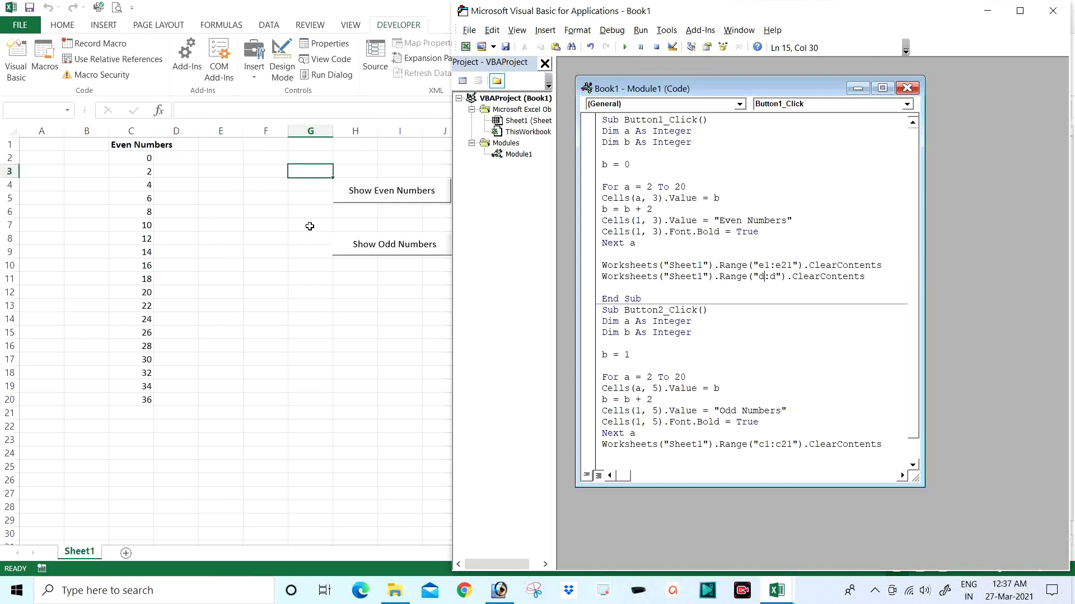
Alternate Show Even Numbers and Show Odd Numbers repeatedly, confirming each clears the other column, ending on Even Numbers 0–36.
{"action": "left_click", "coordinate": [279, 211]}
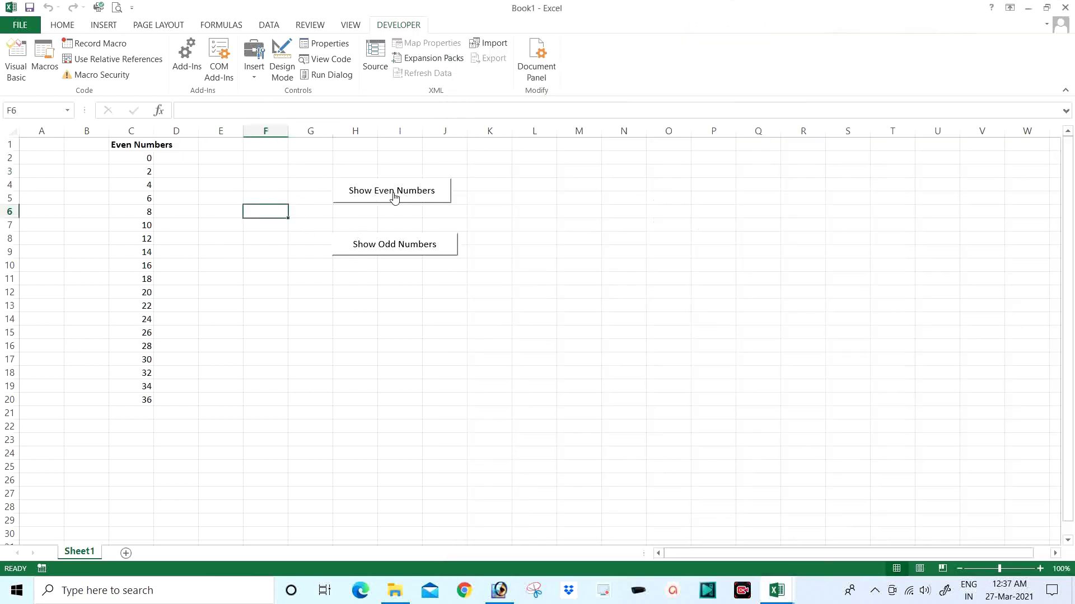
{"action": "left_click", "coordinate": [390, 196]}
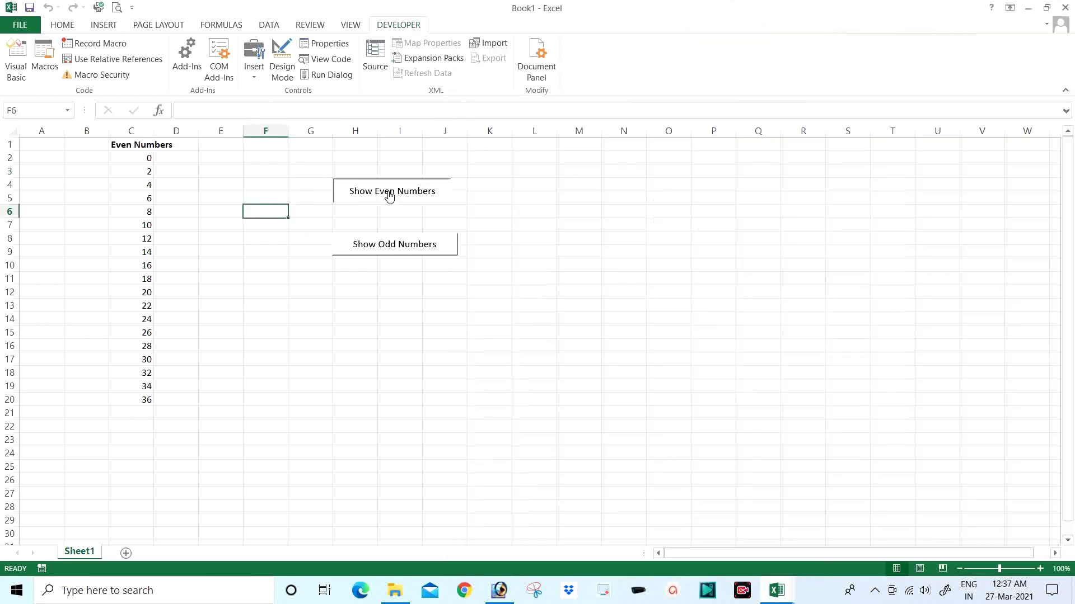
{"action": "left_click", "coordinate": [384, 249]}
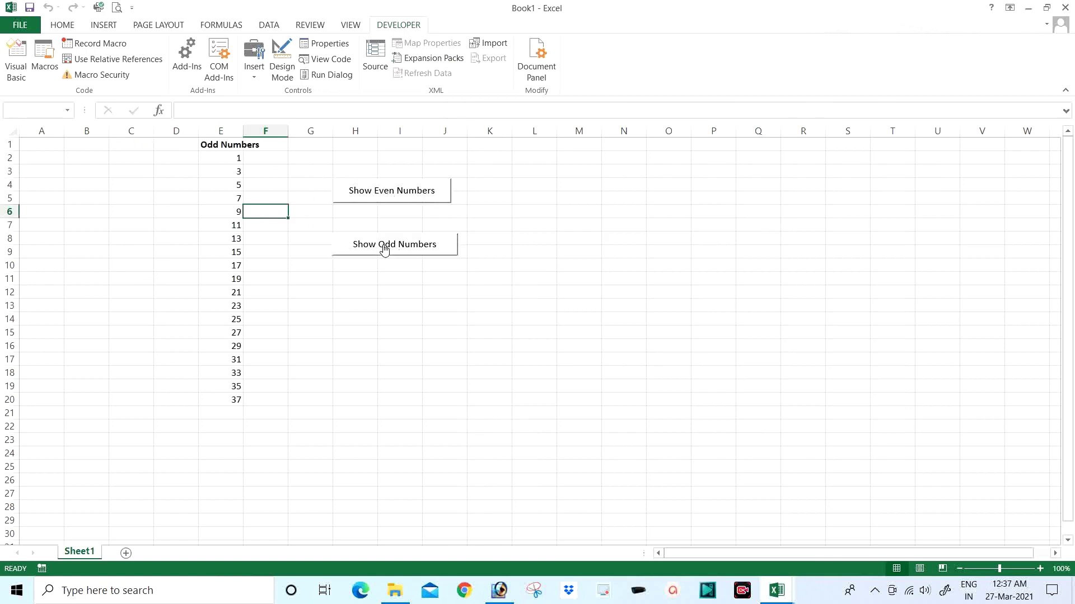
{"action": "left_click", "coordinate": [384, 192]}
{"action": "left_click", "coordinate": [389, 245]}
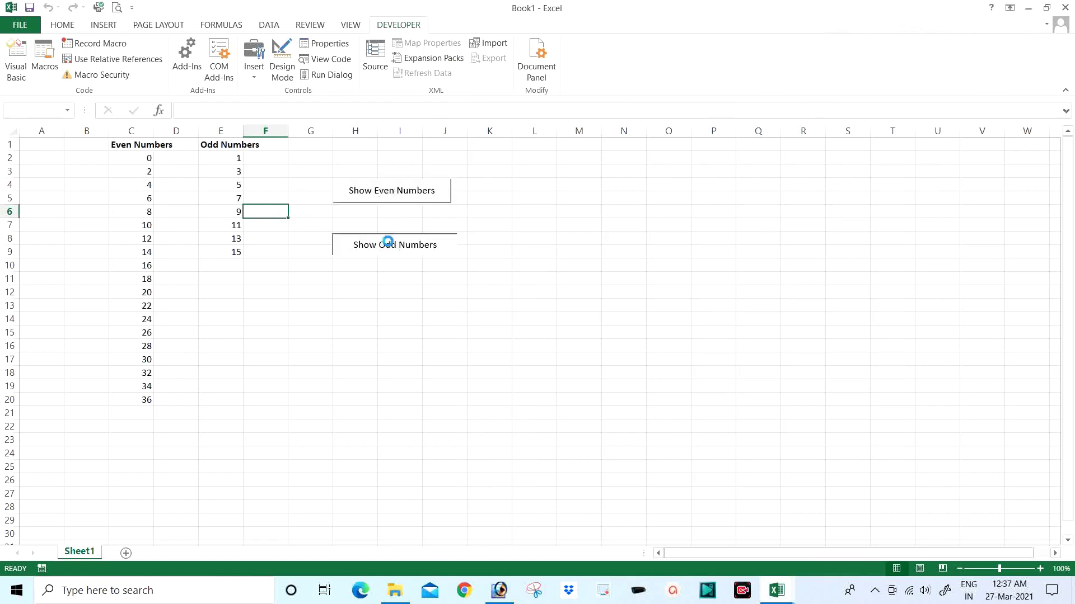
{"action": "left_click", "coordinate": [380, 197]}
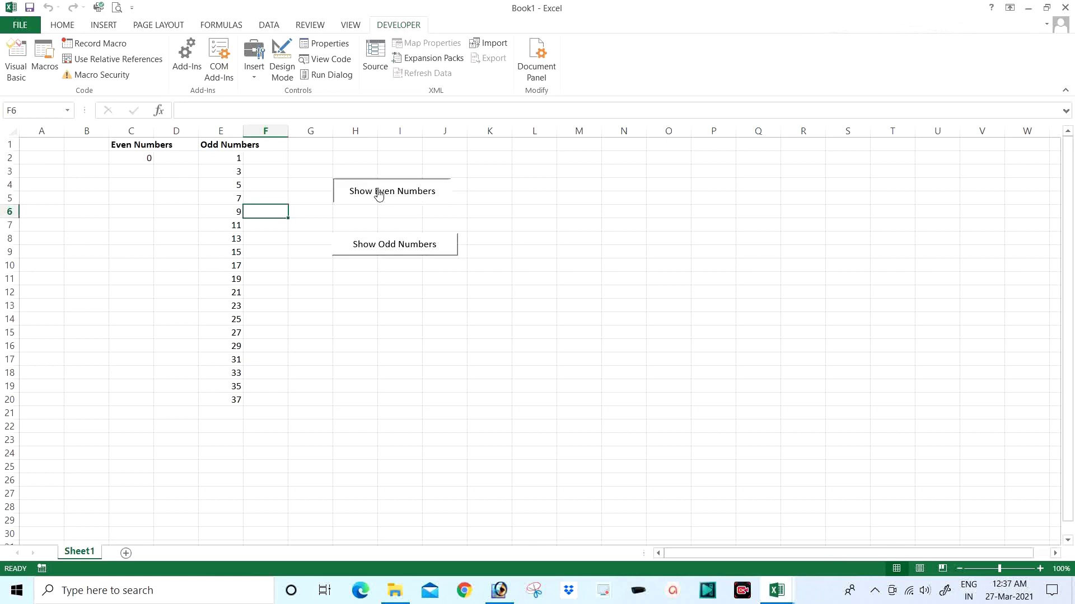
{"action": "left_click", "coordinate": [381, 246]}
{"action": "left_click", "coordinate": [380, 192]}
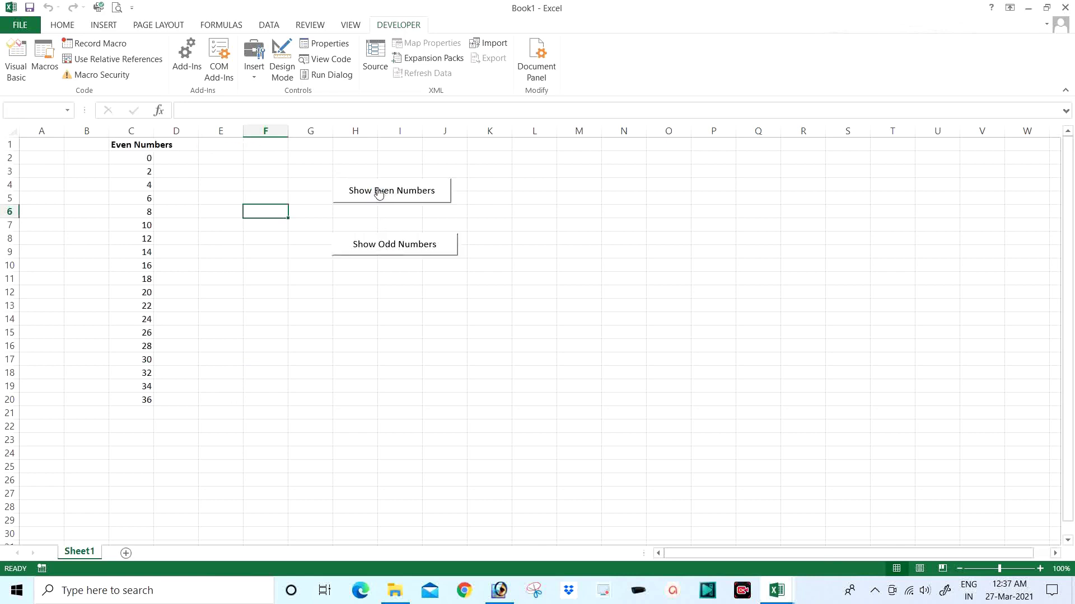
{"action": "left_click", "coordinate": [252, 149]}
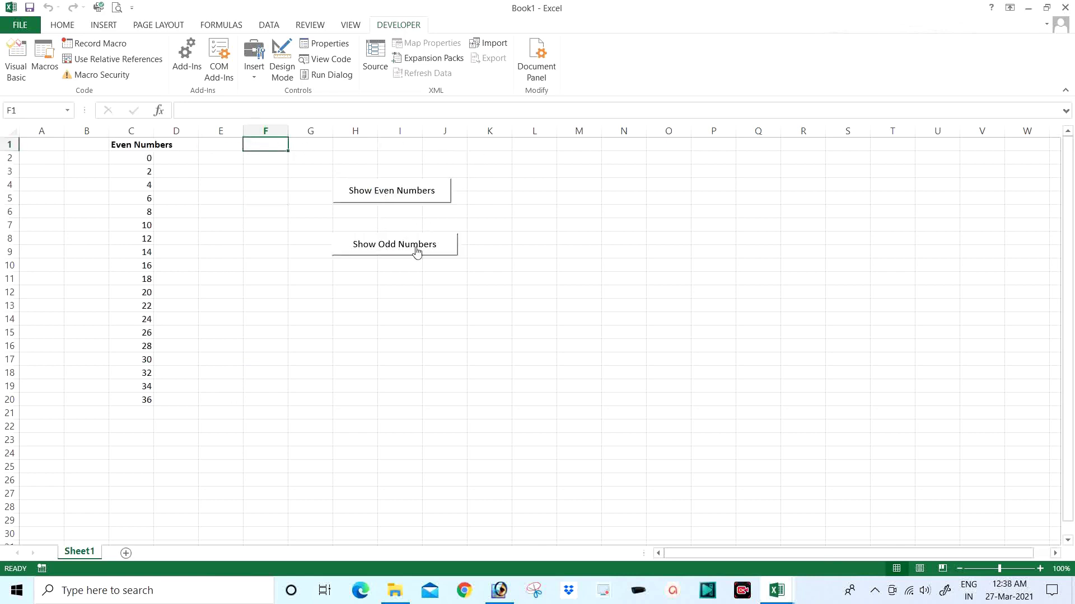
{"action": "left_click", "coordinate": [380, 248]}
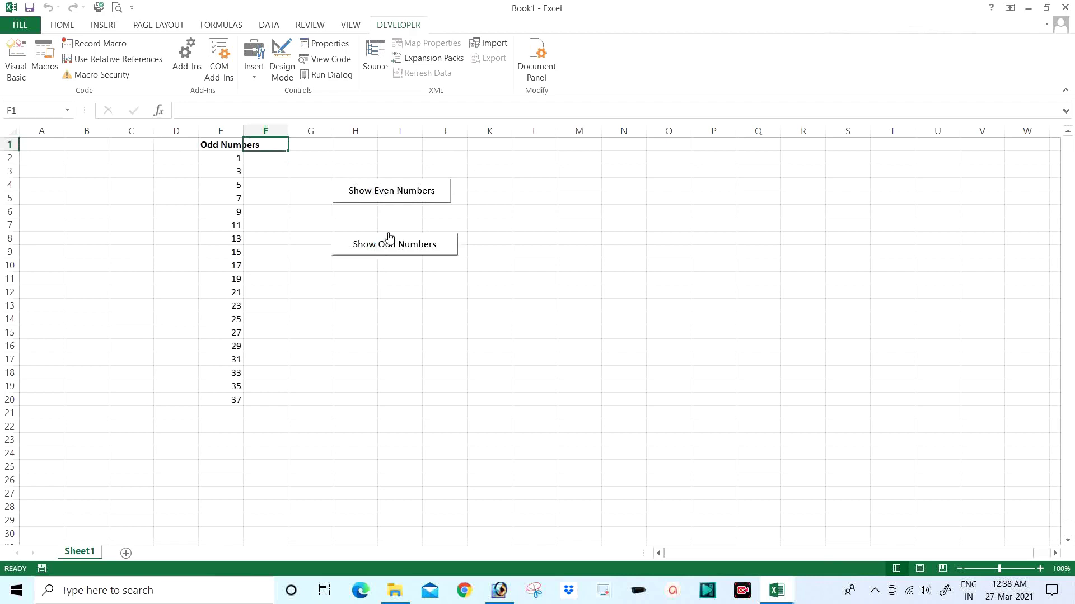
{"action": "left_click", "coordinate": [321, 288]}
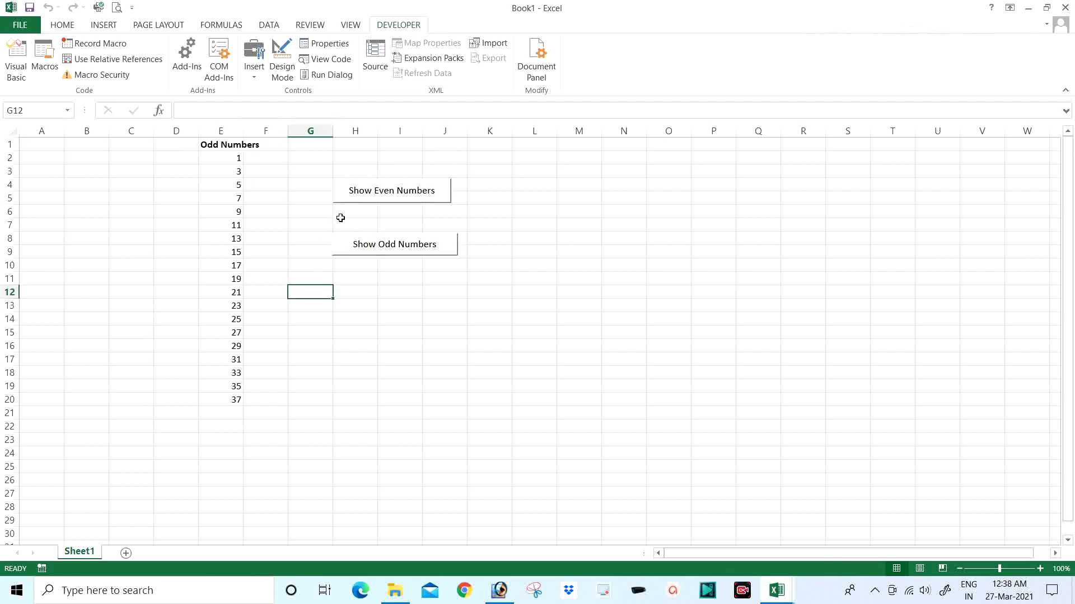
{"action": "left_click", "coordinate": [376, 196]}
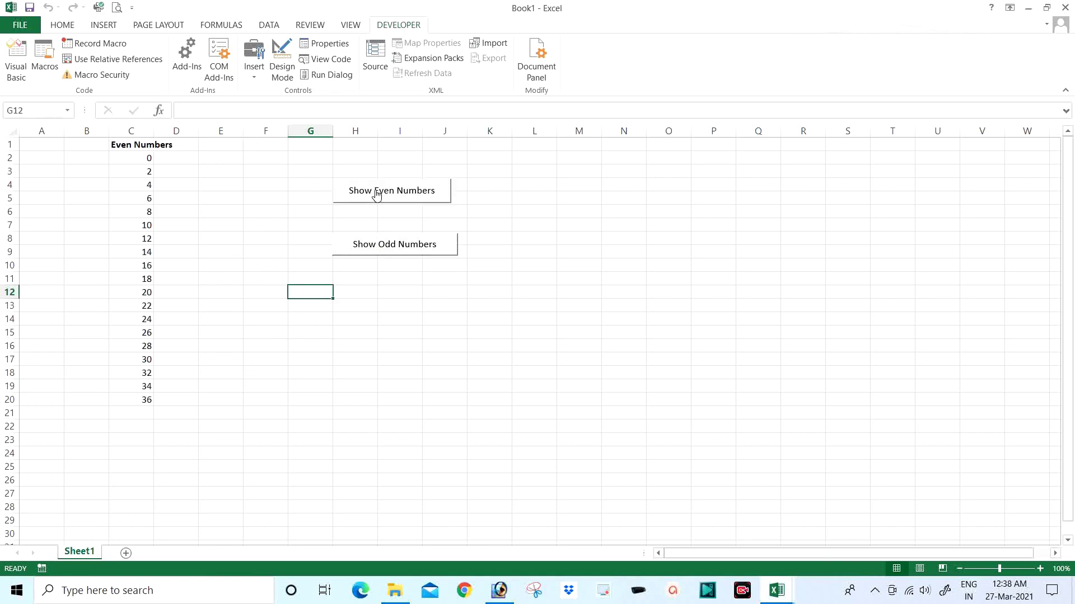
{"action": "left_click", "coordinate": [17, 62]}
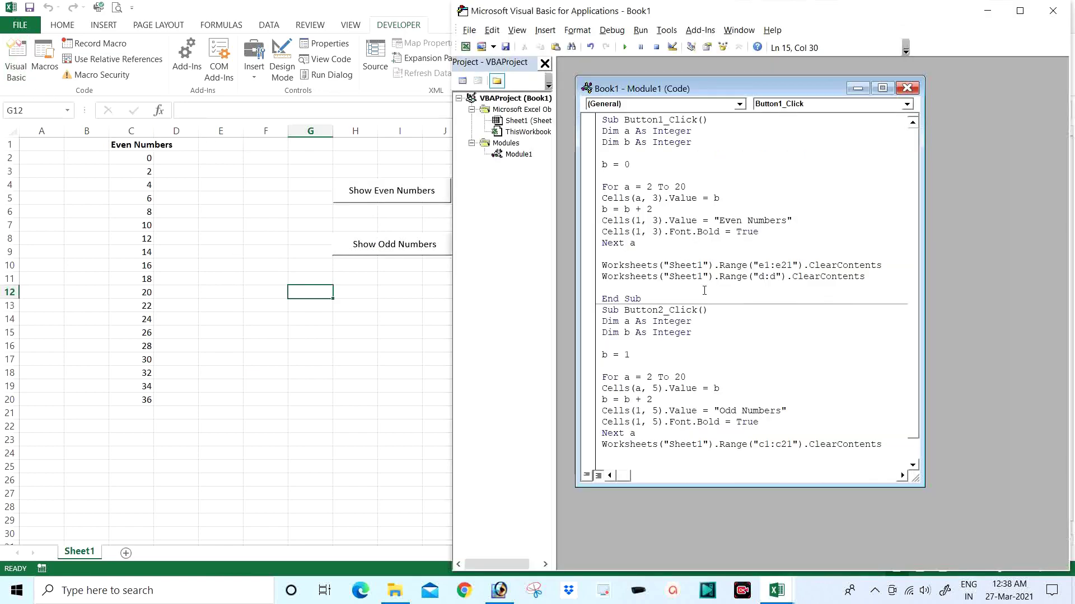
Widen the Module1 code window and extend it down, up and left until the final End Sub shows.
{"action": "left_click_drag", "start_coordinate": [925, 483], "coordinate": [985, 482]}
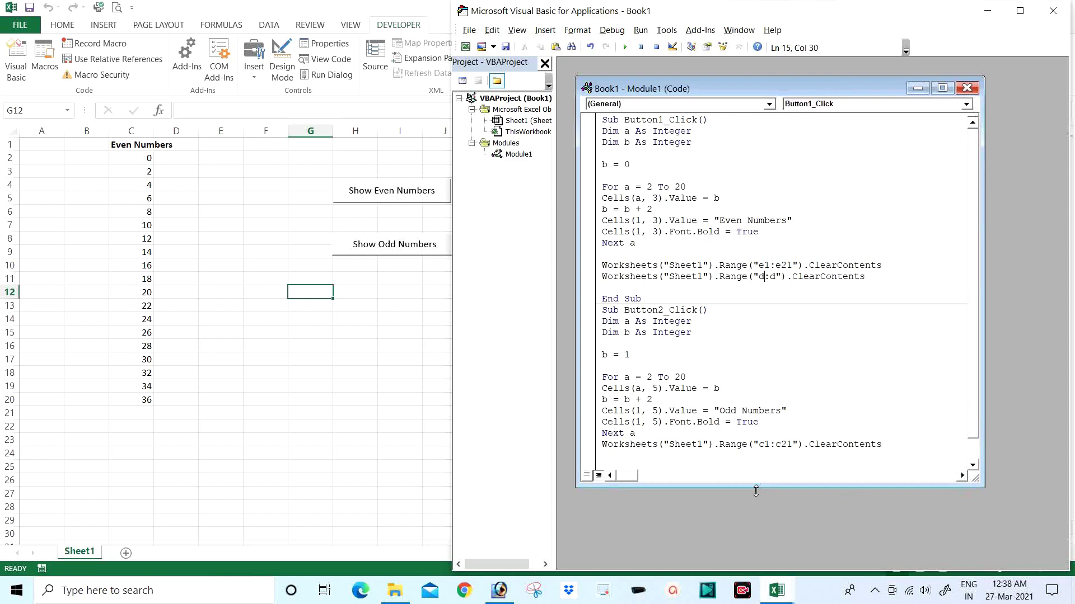
{"action": "left_click_drag", "start_coordinate": [762, 487], "coordinate": [762, 513]}
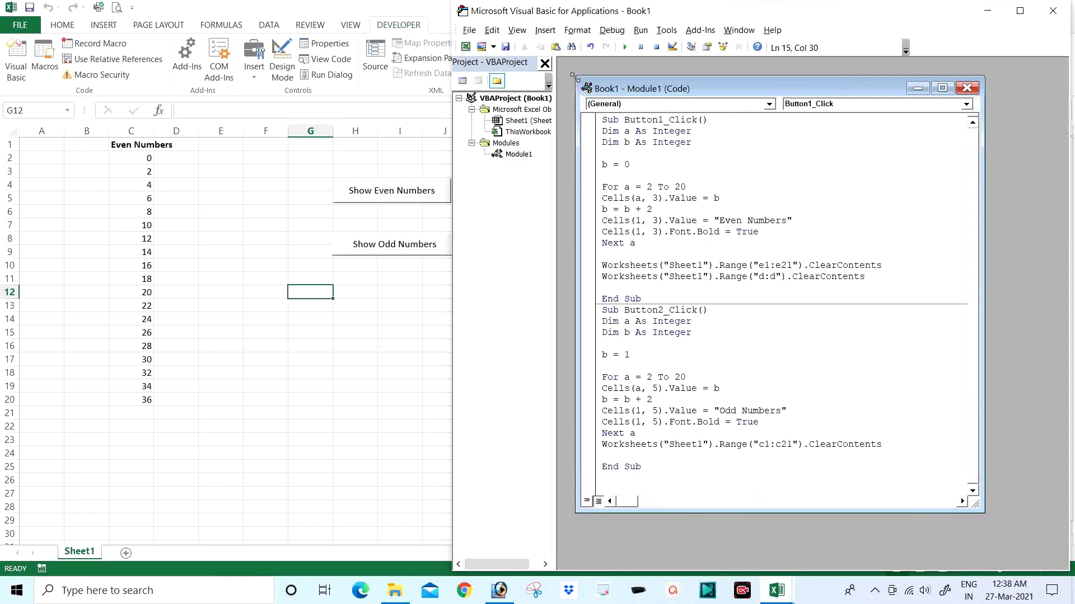
{"action": "left_click_drag", "start_coordinate": [579, 80], "coordinate": [557, 59]}
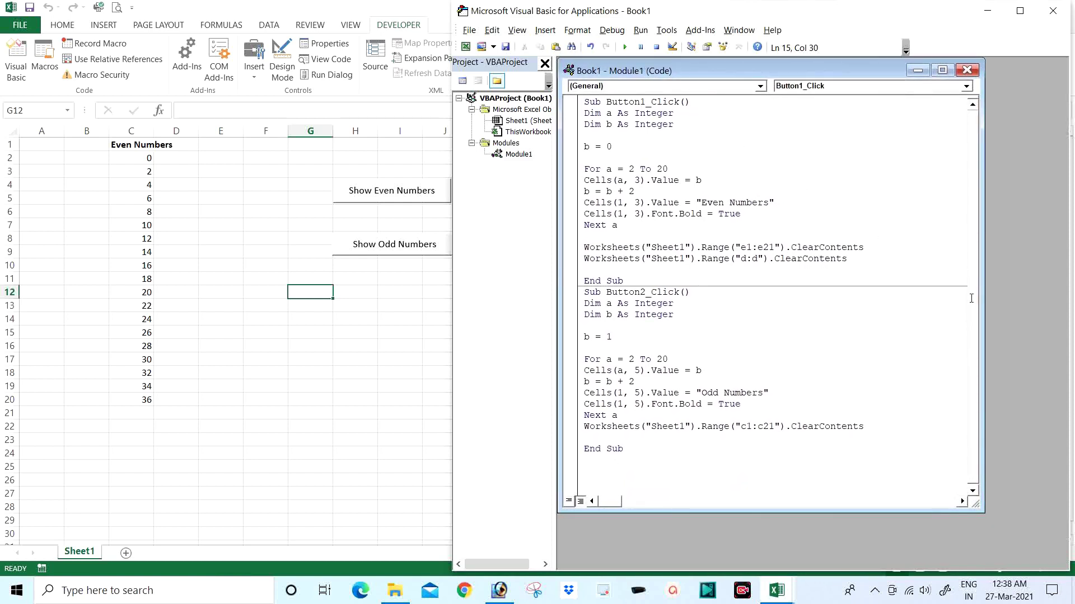